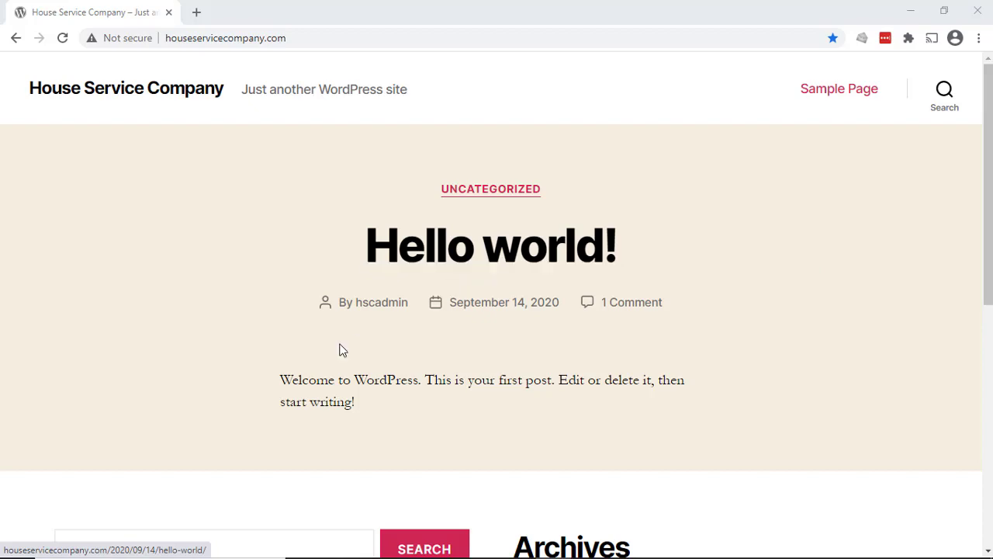
- Review the House Service Company home page from its header down to the footer
scroll(338, 348, "down", 2)
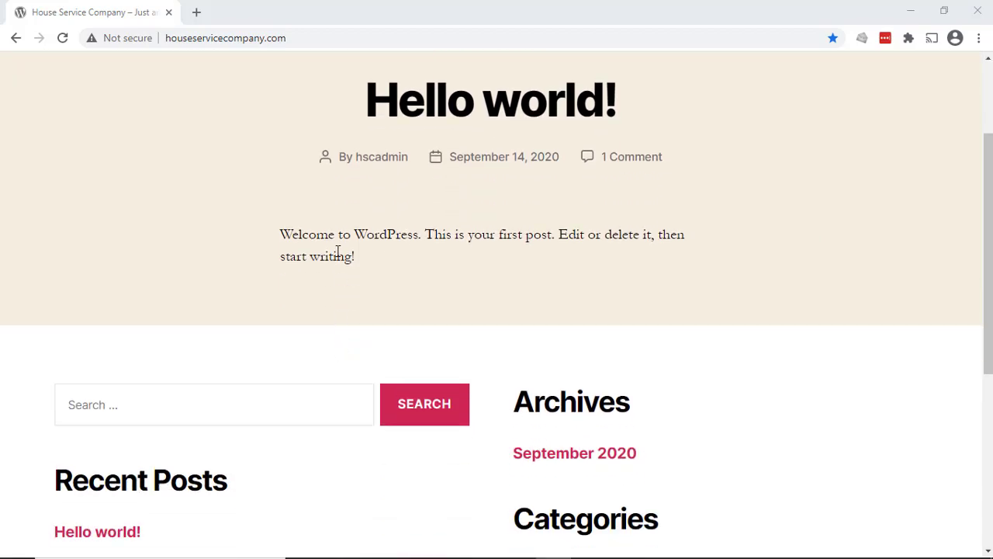
scroll(338, 250, "down", 3)
scroll(660, 428, "down", 2)
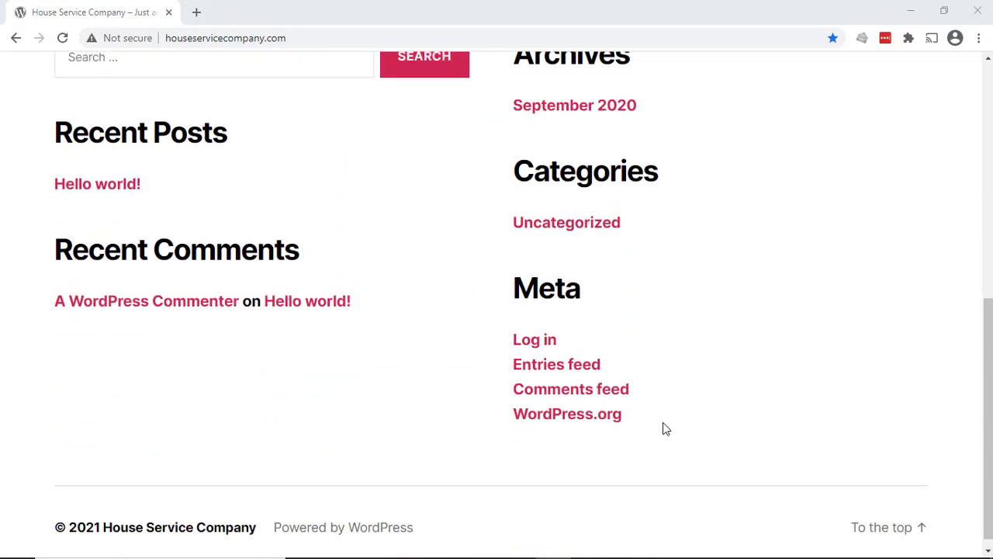
scroll(664, 423, "up", 7)
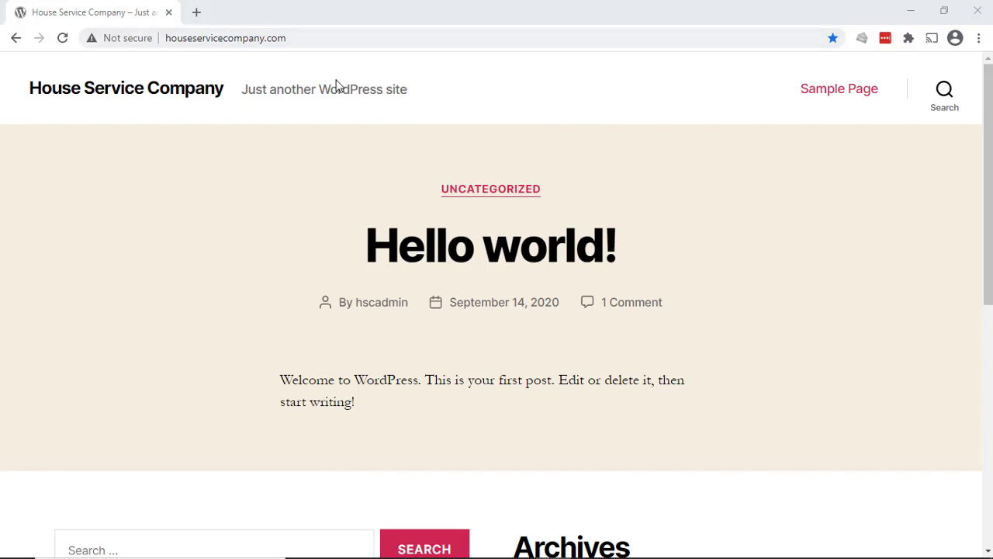
scroll(550, 309, "down", 5)
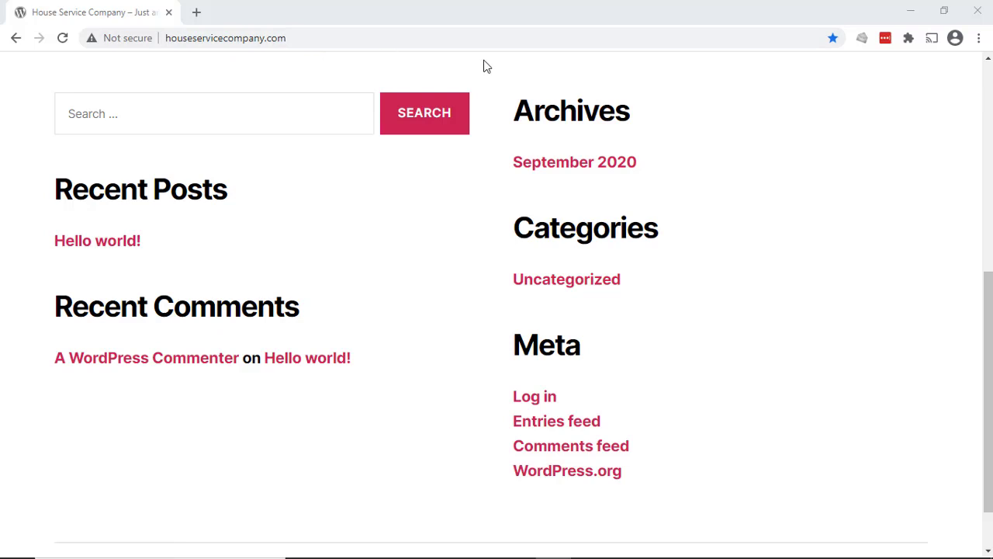
scroll(604, 97, "up", 5)
- Open the WordPress admin area at houseservicecompany.com/wp-admin
left_click(446, 40)
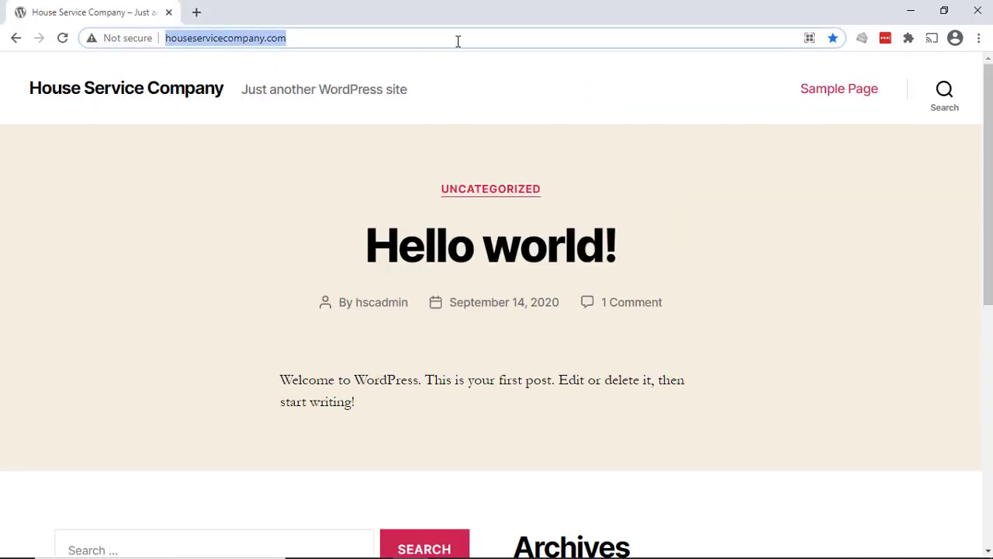
left_click(461, 40)
type("/")
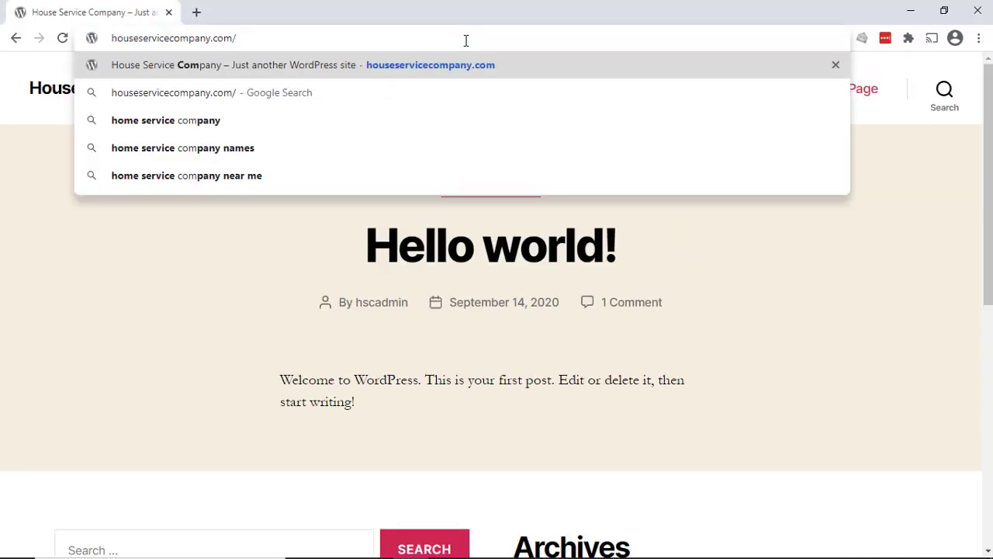
type("wp-admin")
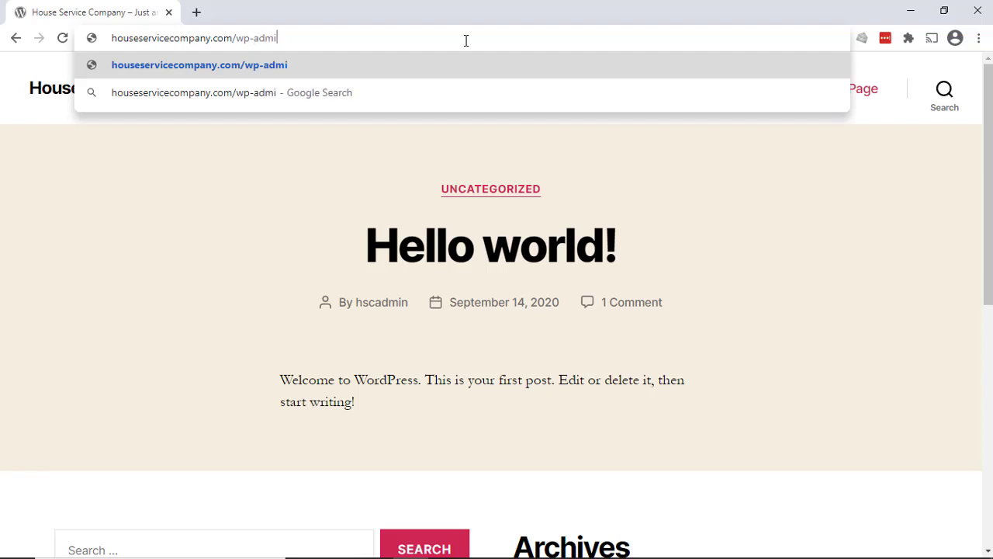
key("Return")
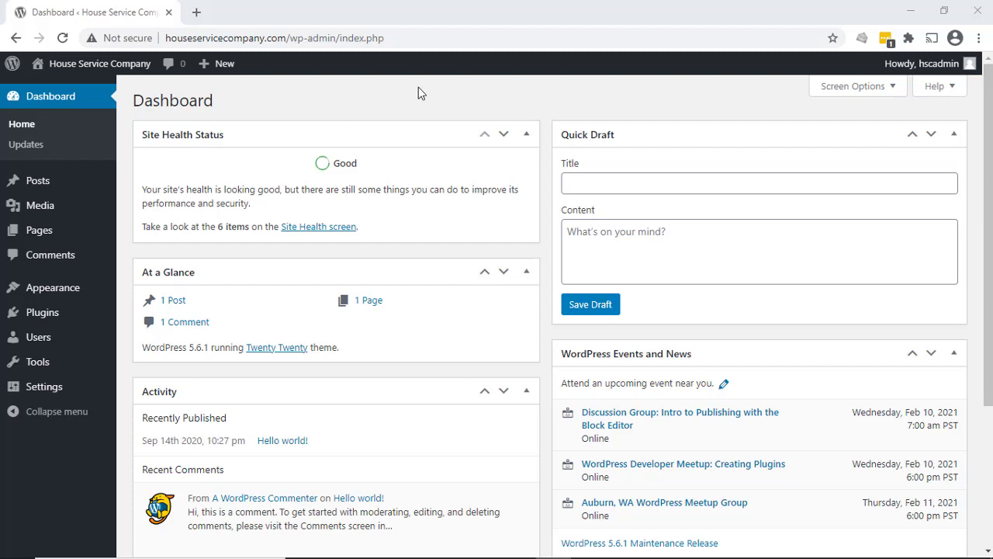
- Open the site's Themes page and look through the installed themes
mouse_move(68, 298)
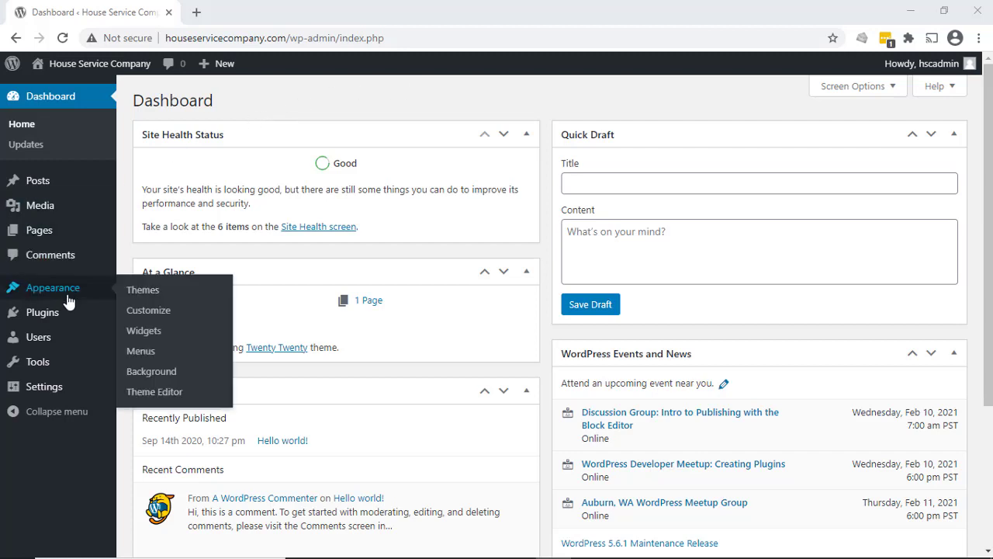
left_click(143, 291)
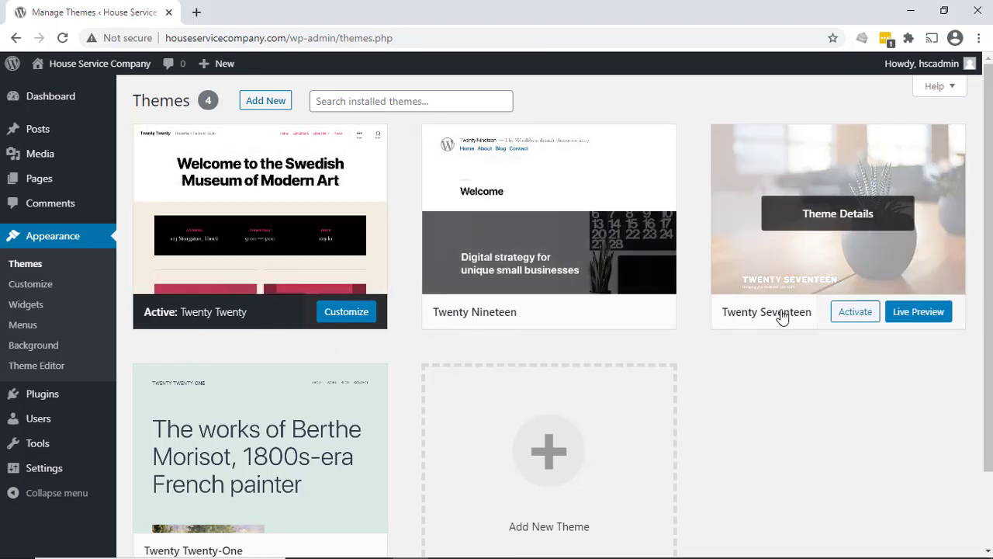
scroll(782, 317, "down", 2)
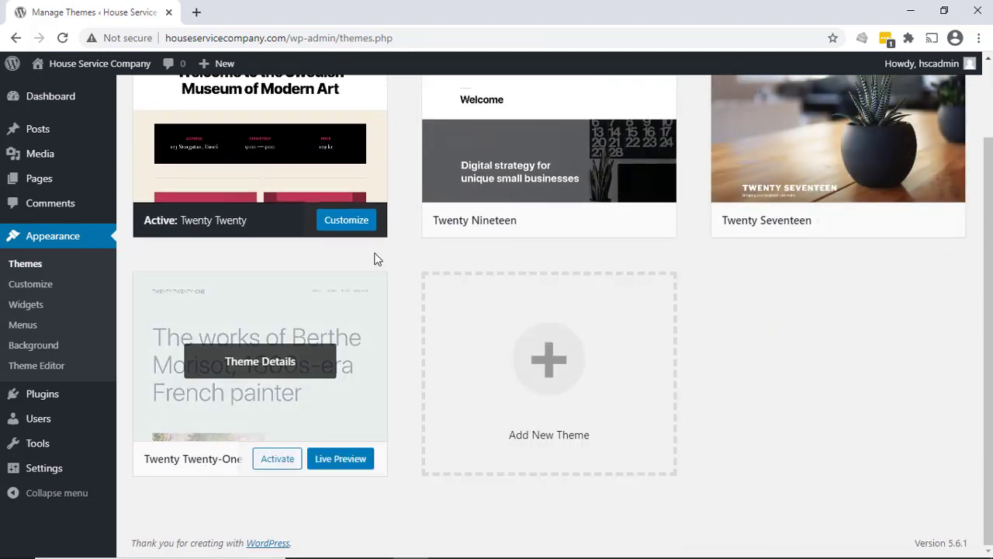
scroll(399, 192, "up", 2)
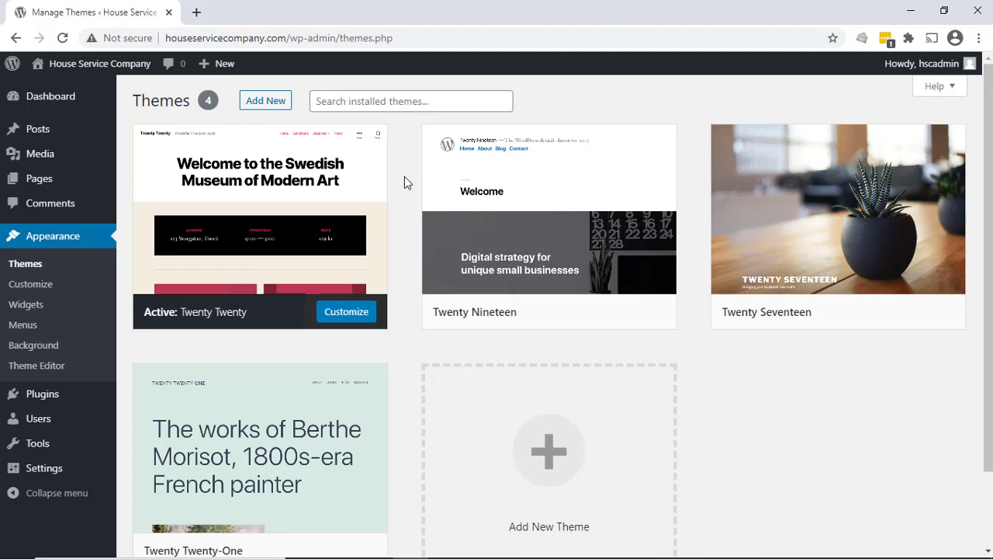
- View the live site with its current theme, and return to the Themes page
mouse_move(306, 283)
mouse_move(54, 65)
left_click(52, 91)
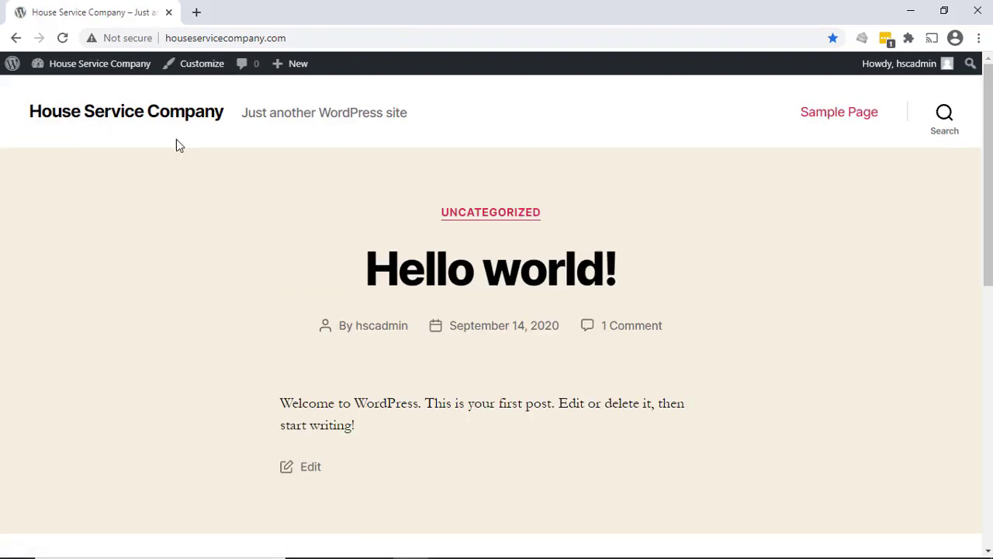
mouse_move(104, 62)
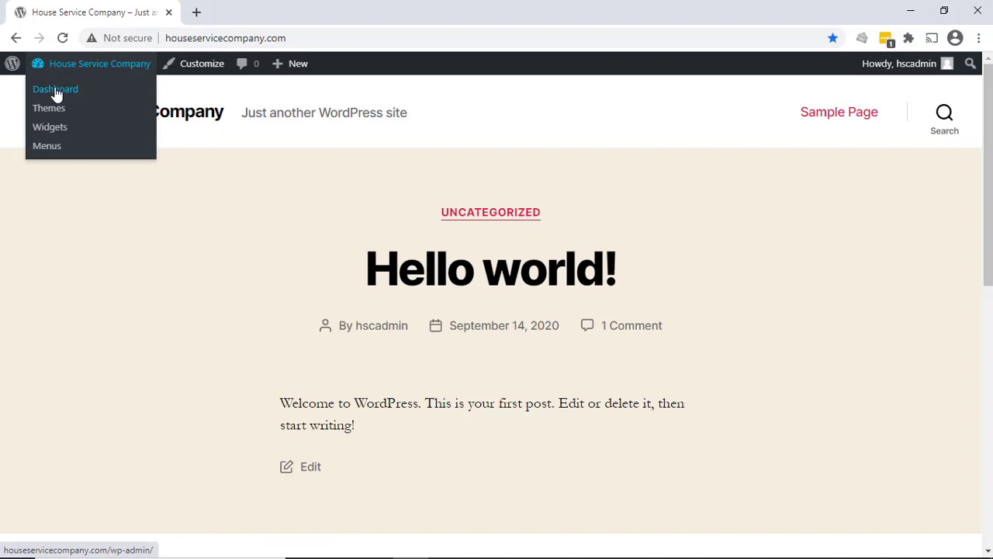
left_click(56, 113)
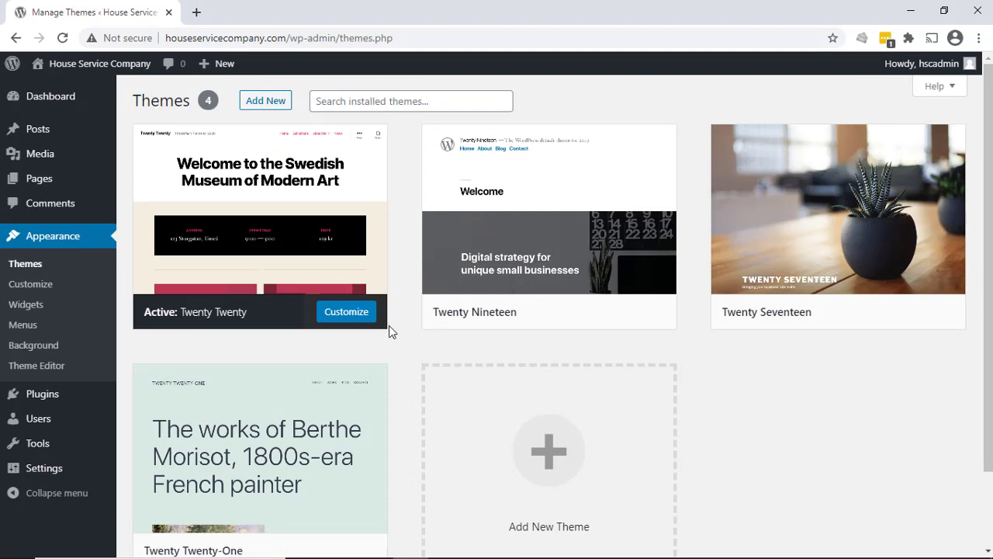
- Preview the site with the Twenty Nineteen theme down to the end of the page, and close the preview
mouse_move(161, 319)
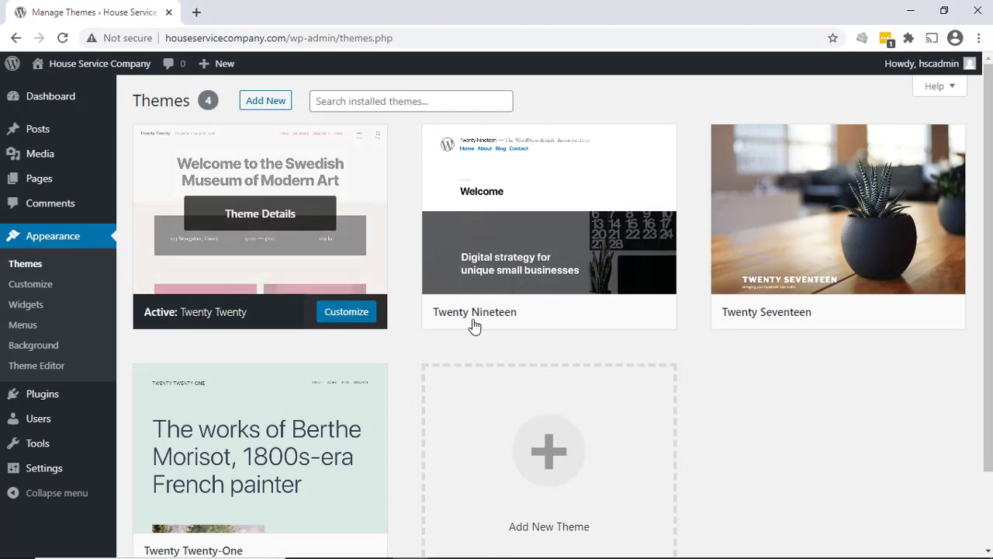
mouse_move(476, 322)
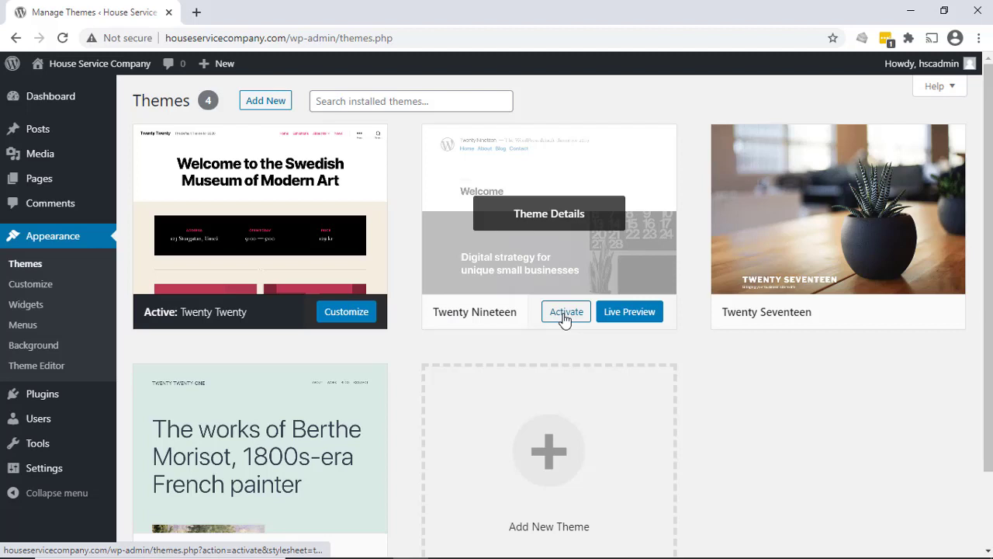
left_click(625, 319)
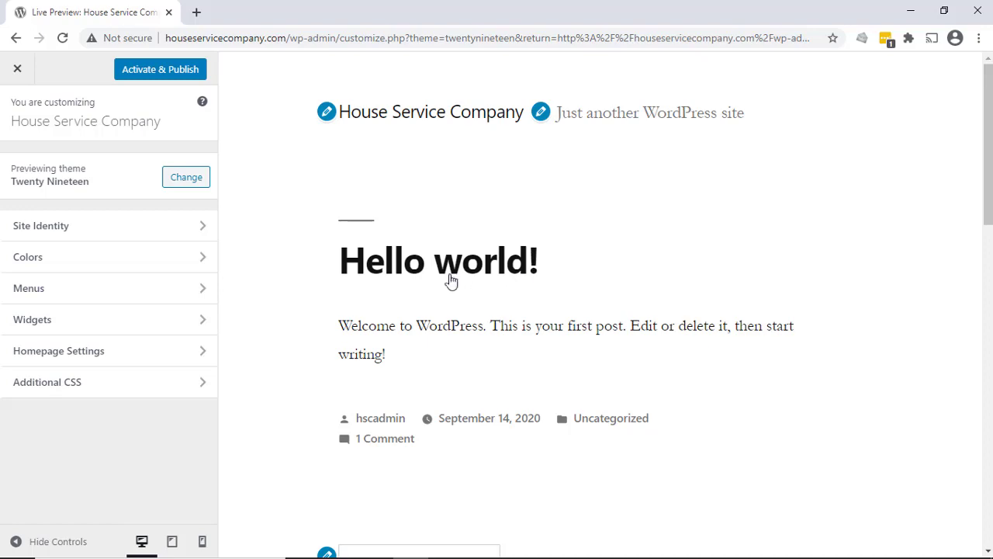
scroll(450, 277, "down", 10)
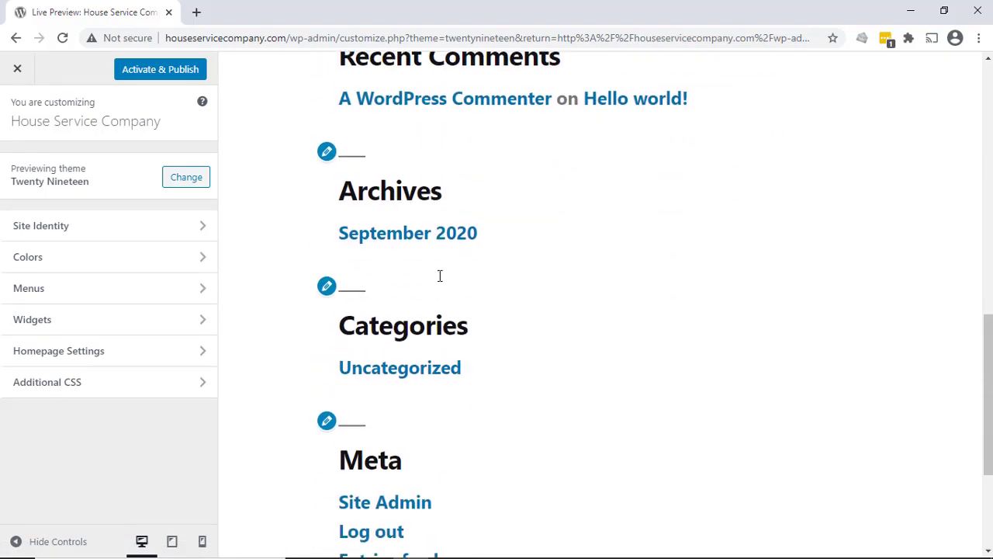
scroll(436, 281, "down", 3)
scroll(437, 281, "up", 15)
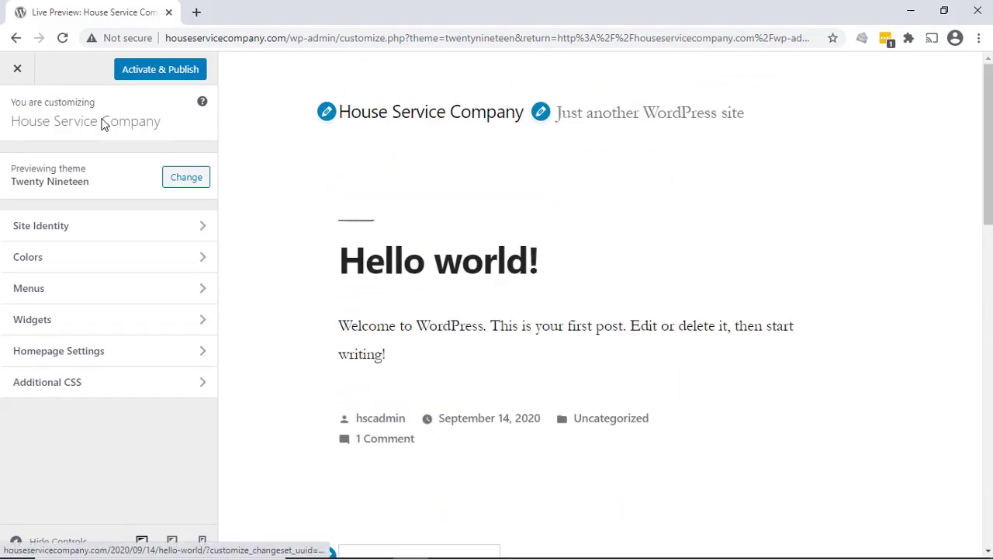
left_click(20, 71)
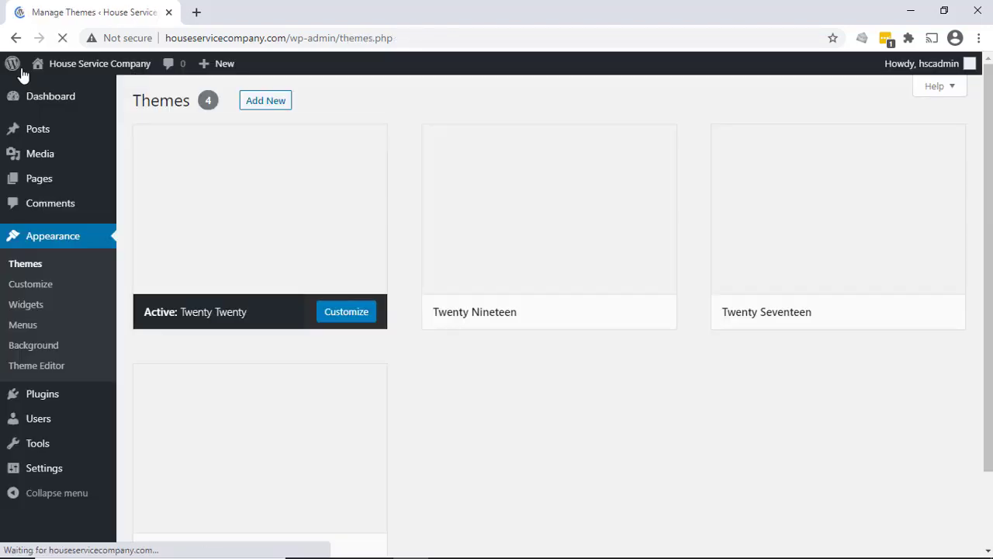
- Activate the Twenty Nineteen theme and check the whole home page on the live site
mouse_move(562, 311)
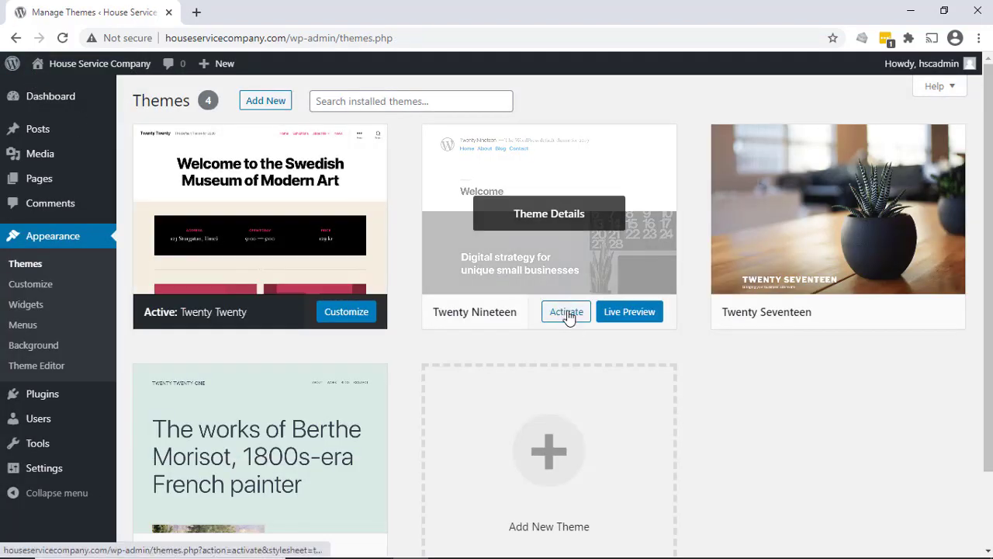
left_click(566, 312)
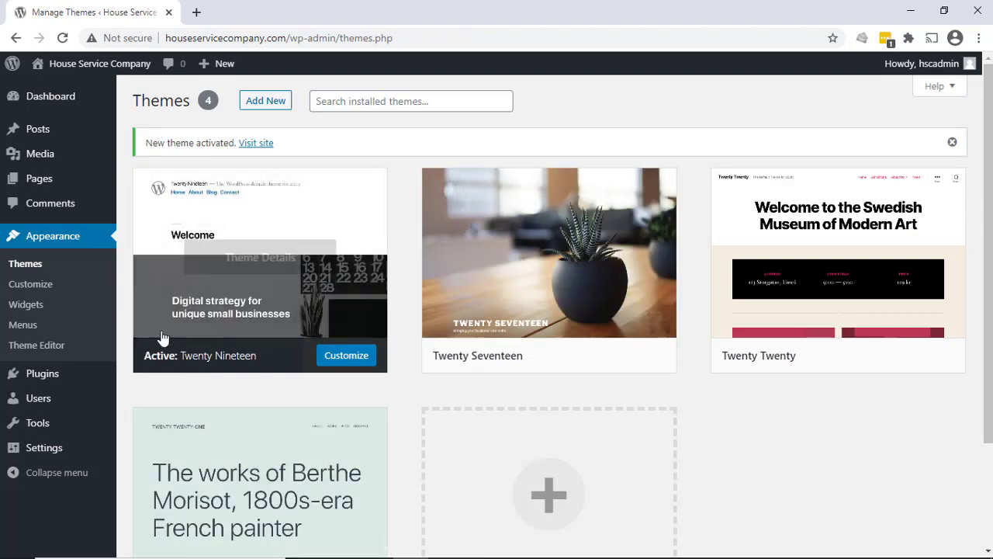
mouse_move(85, 63)
left_click(55, 89)
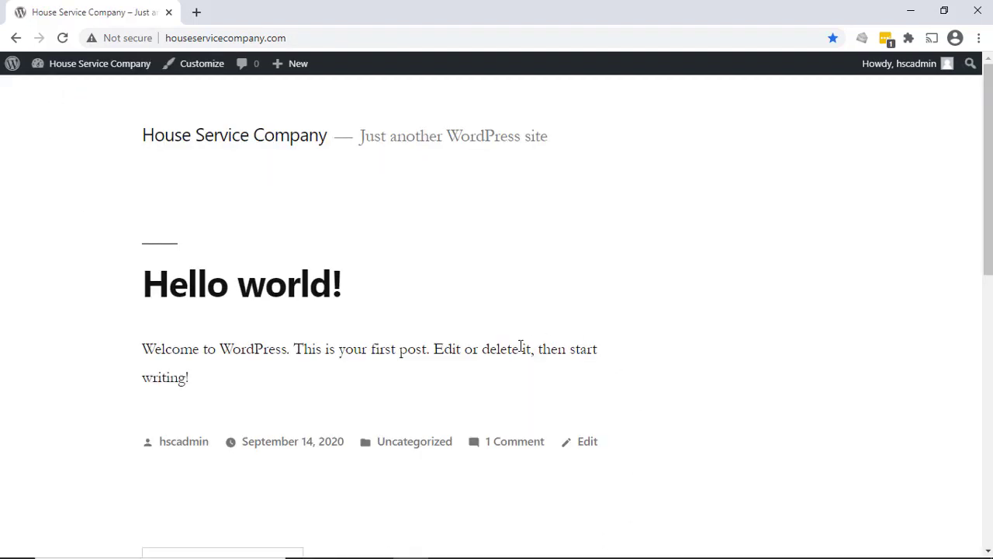
scroll(455, 282, "down", 9)
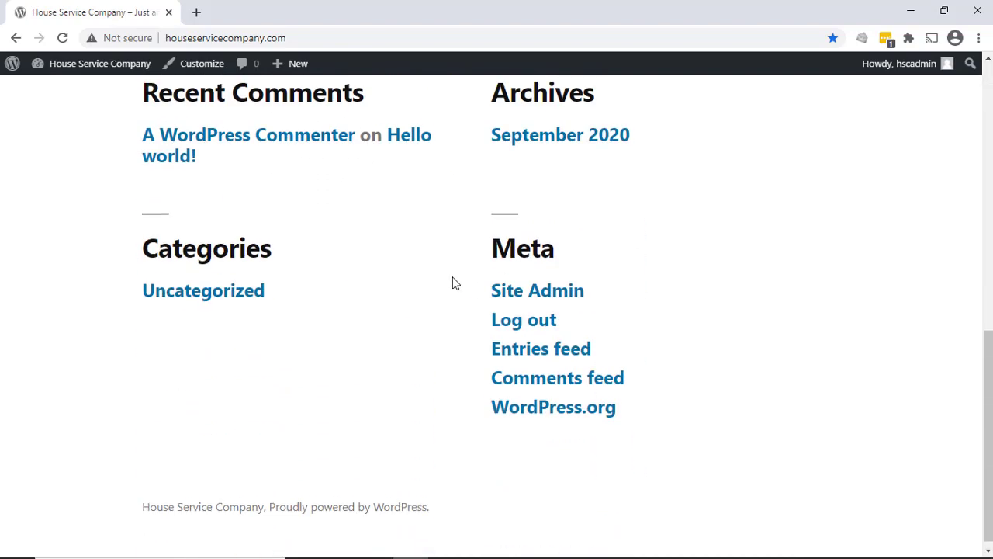
scroll(455, 283, "up", 10)
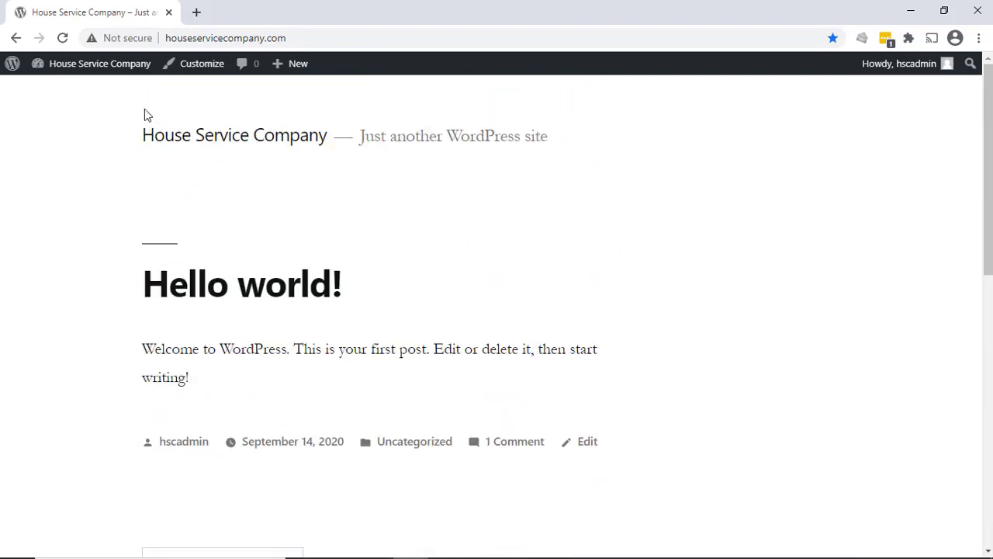
- Return to the Themes page and delete the Twenty Seventeen theme from its details
mouse_move(106, 71)
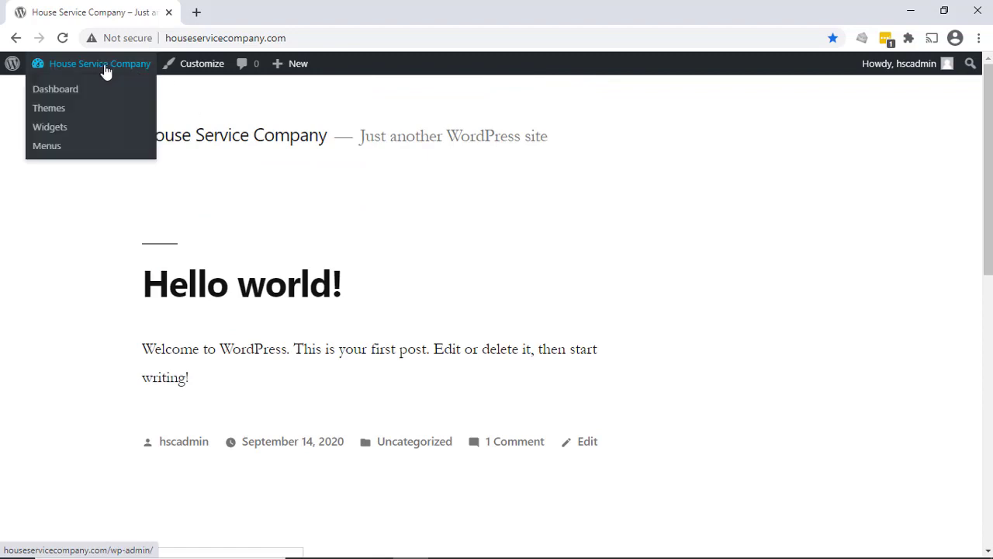
left_click(74, 111)
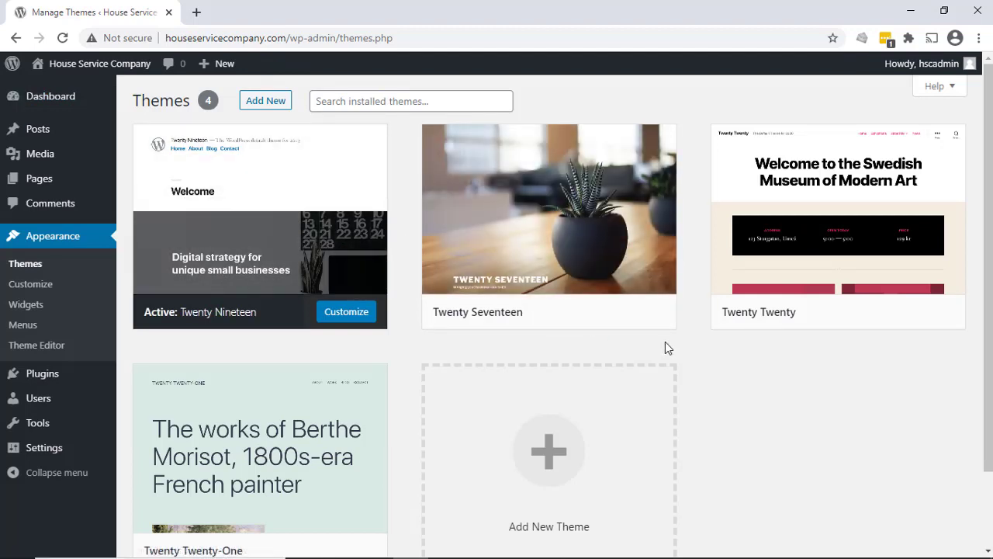
mouse_move(605, 240)
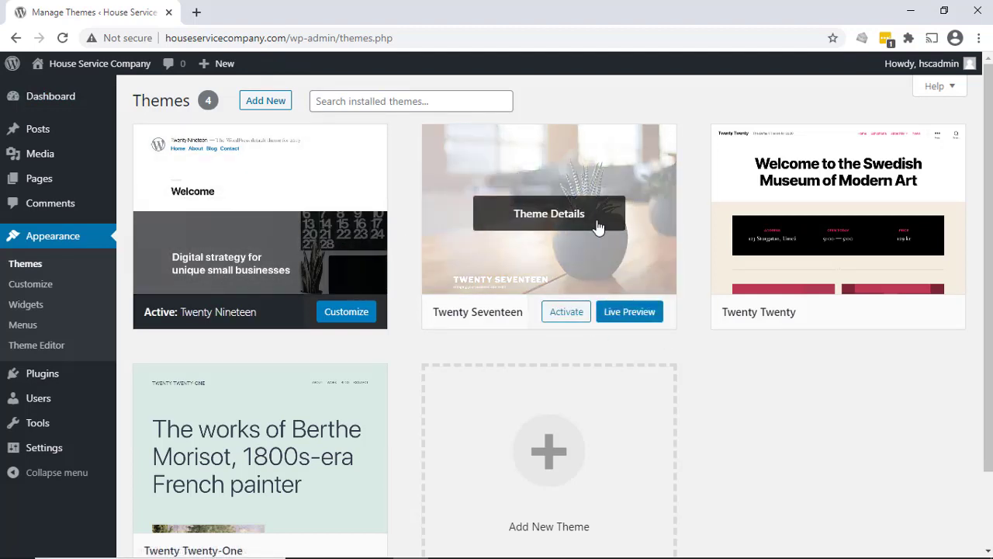
left_click(541, 212)
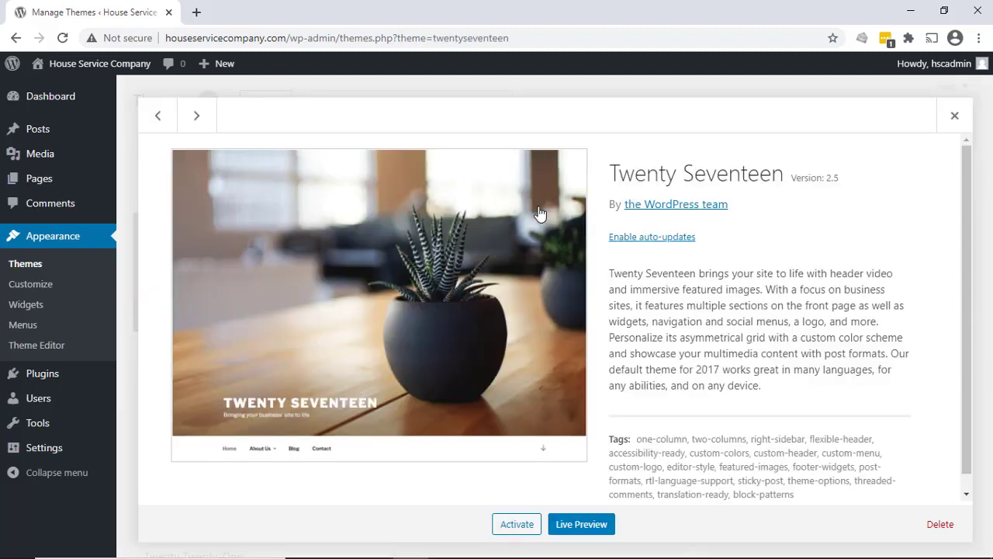
left_click(939, 526)
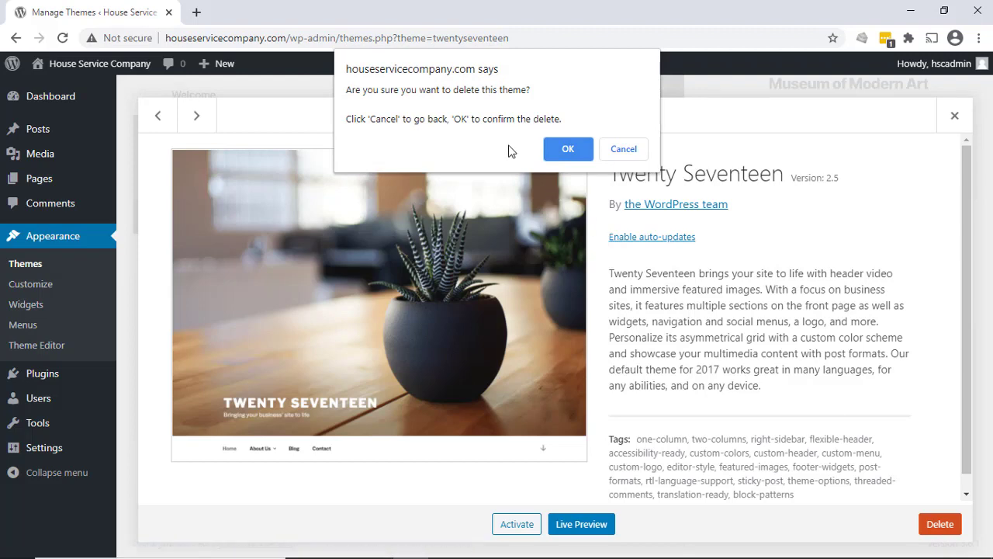
left_click(568, 150)
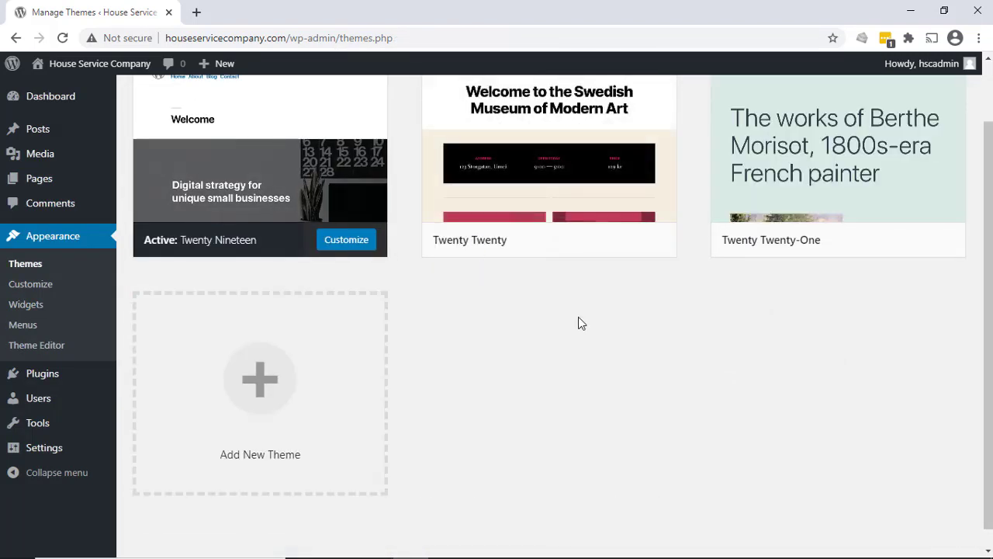
scroll(584, 338, "up", 1)
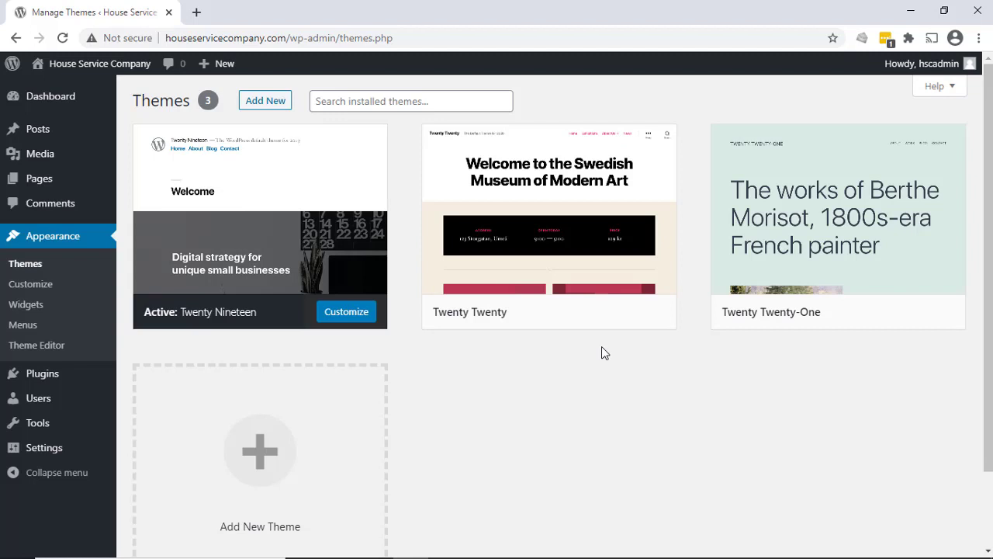
- Search the themes available to add for "twenty", install the Twenty Seventeen theme, and return to the installed themes
left_click(272, 103)
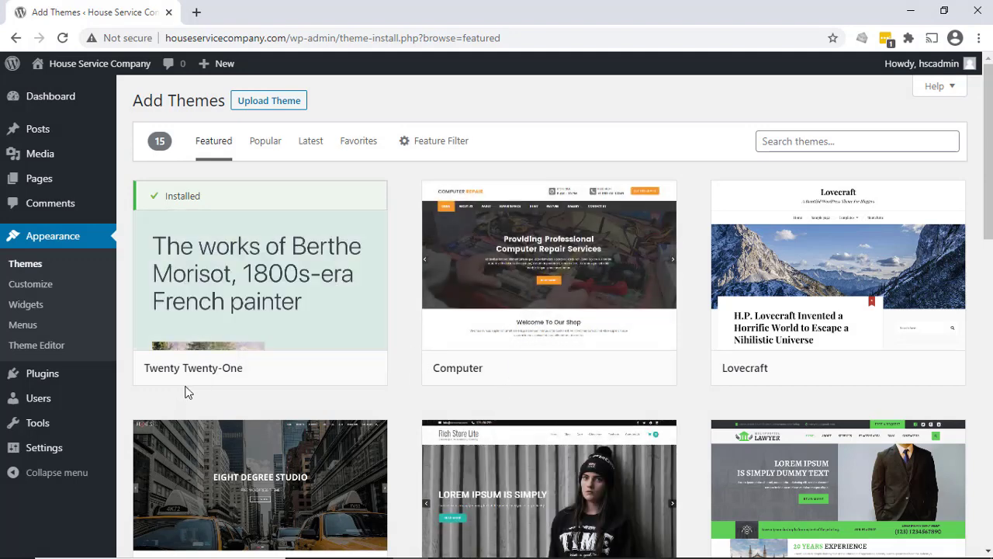
left_click(826, 139)
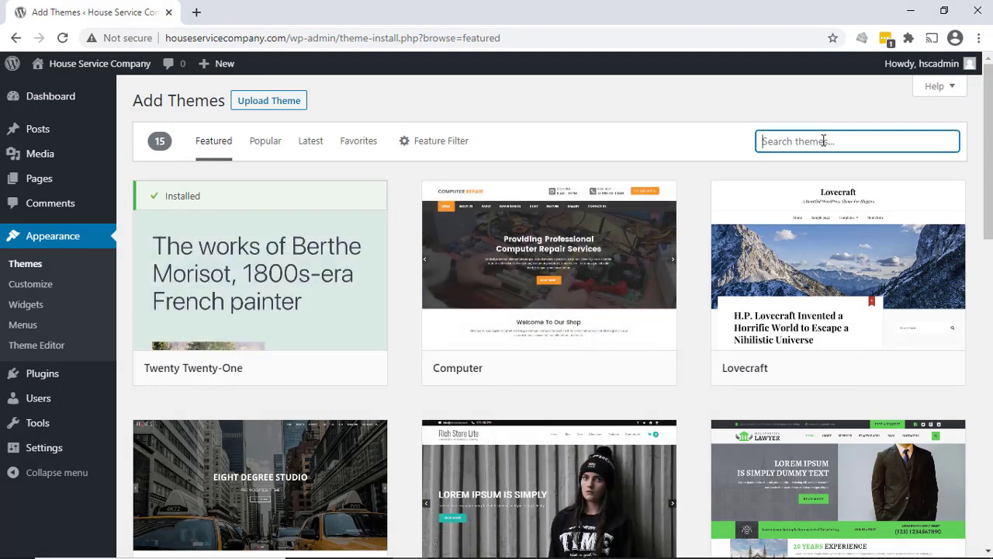
type("twenty")
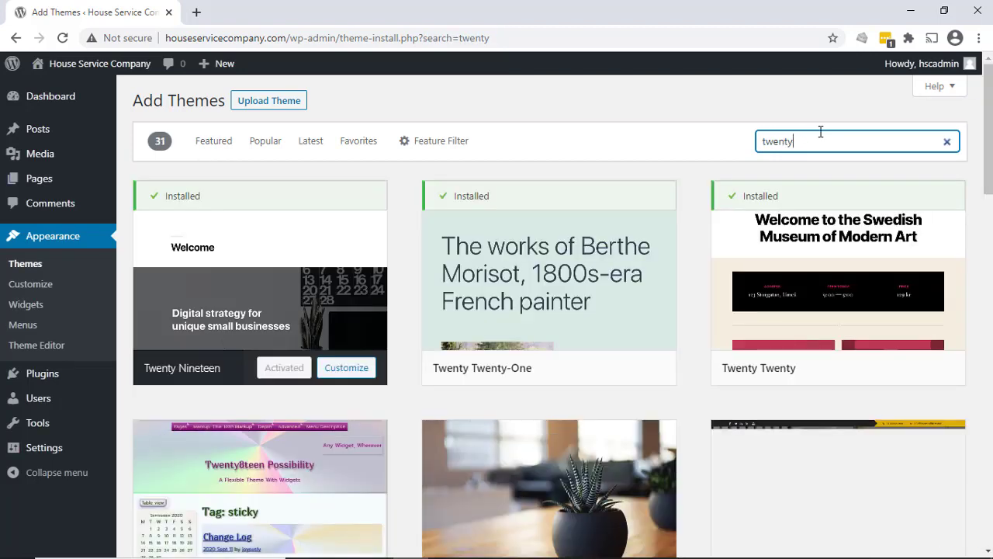
scroll(761, 218, "down", 2)
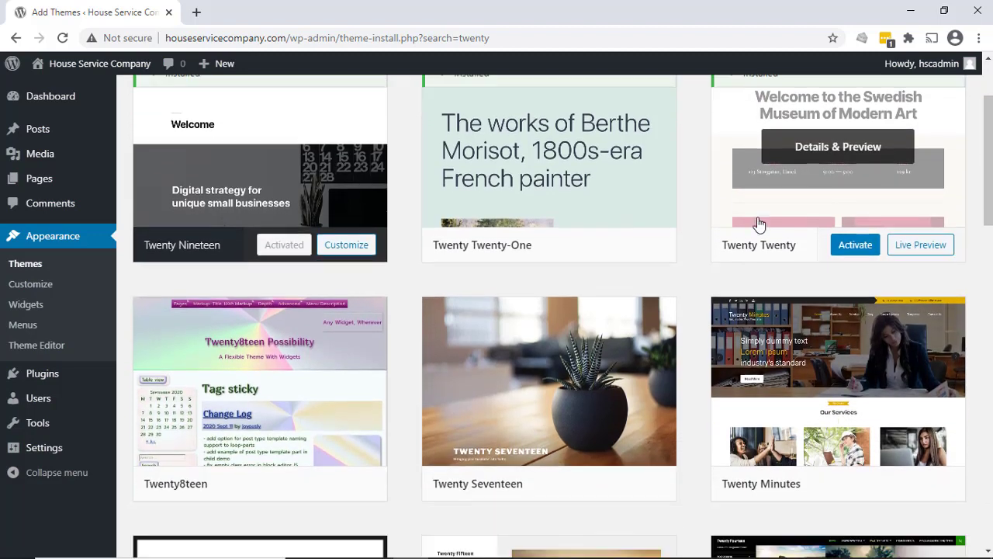
scroll(508, 423, "down", 1)
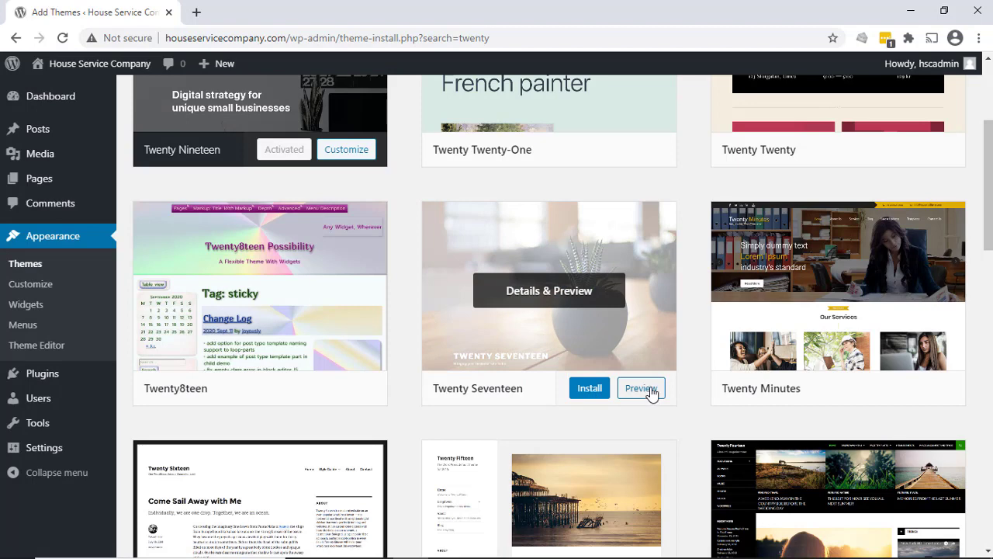
left_click(592, 392)
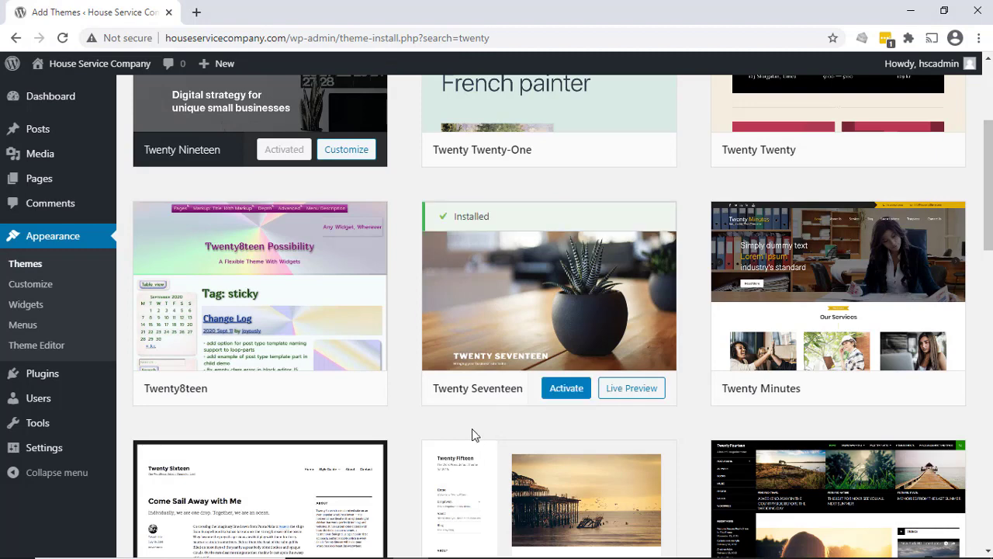
left_click(25, 266)
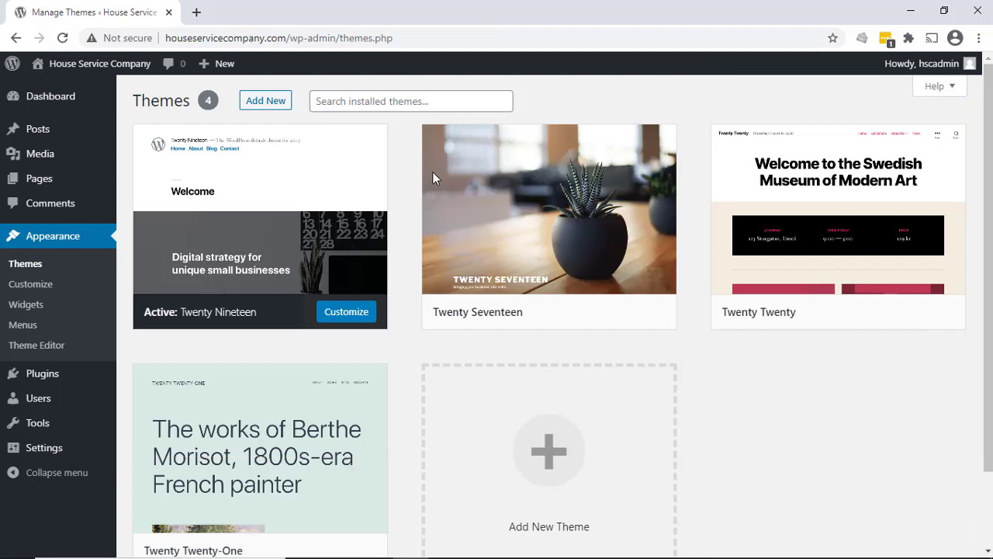
mouse_move(615, 264)
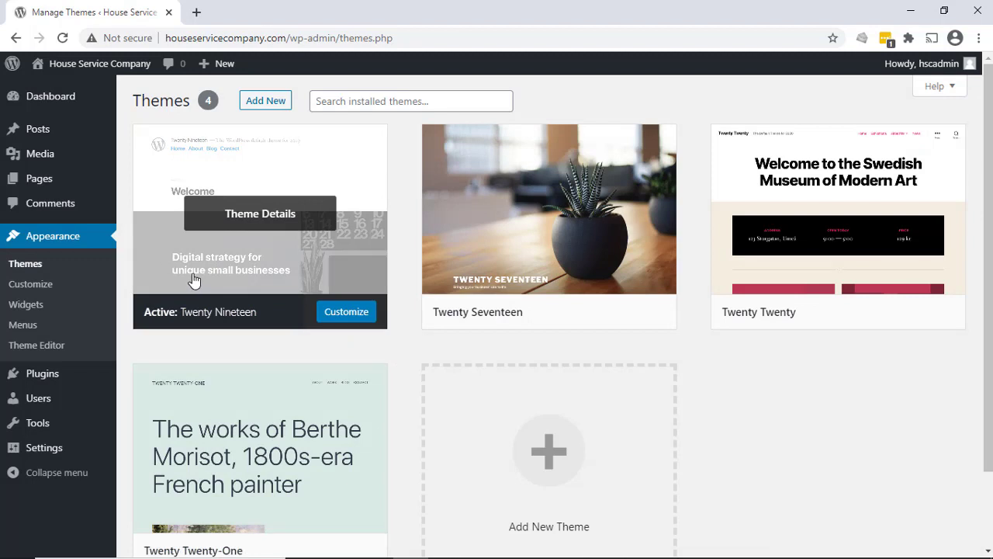
- Start a new page from the Pages list, dismiss the block editor welcome guide, and title the page "About"
mouse_move(45, 180)
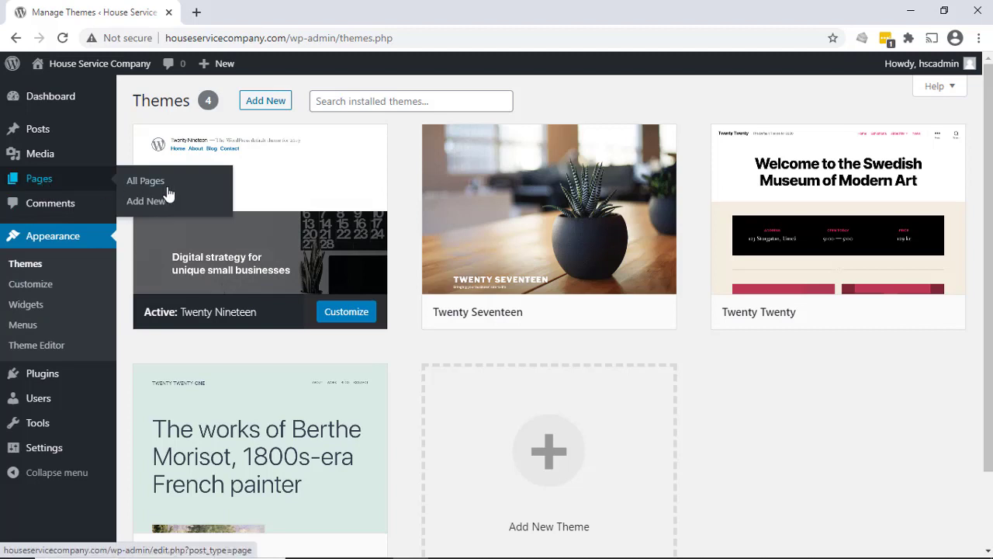
left_click(156, 182)
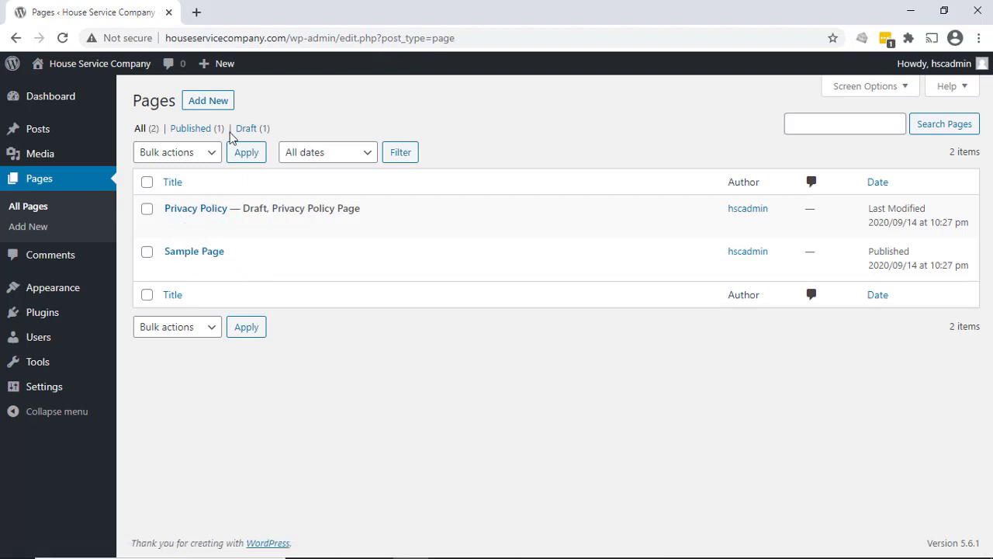
left_click(207, 101)
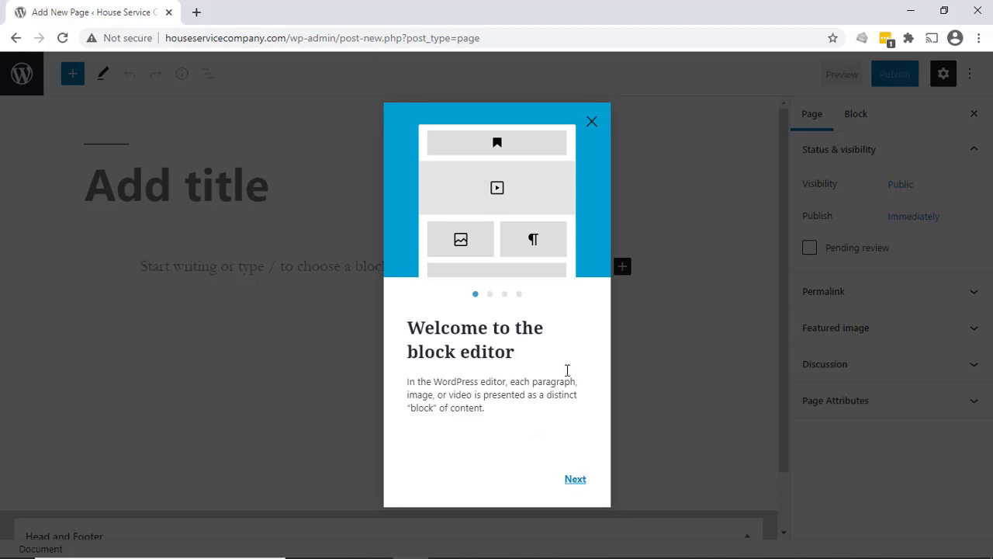
left_click(594, 120)
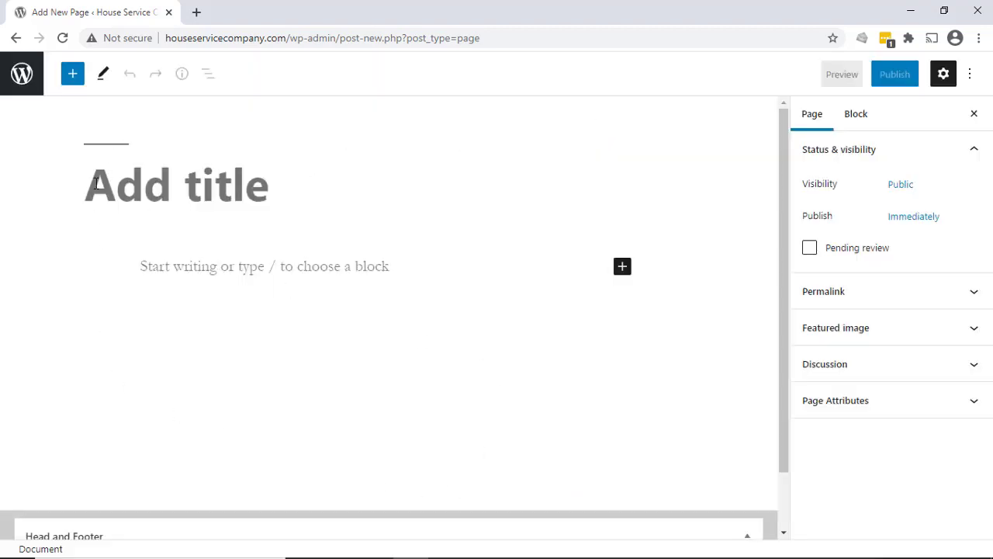
left_click(278, 185)
type("About")
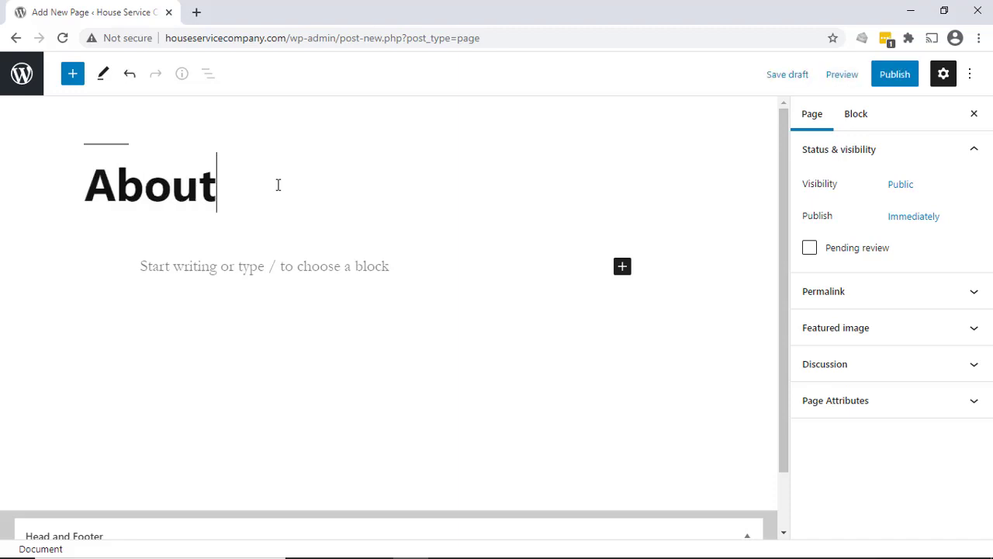
- Write "This is our About page." as the body paragraph of the About page
left_click(374, 262)
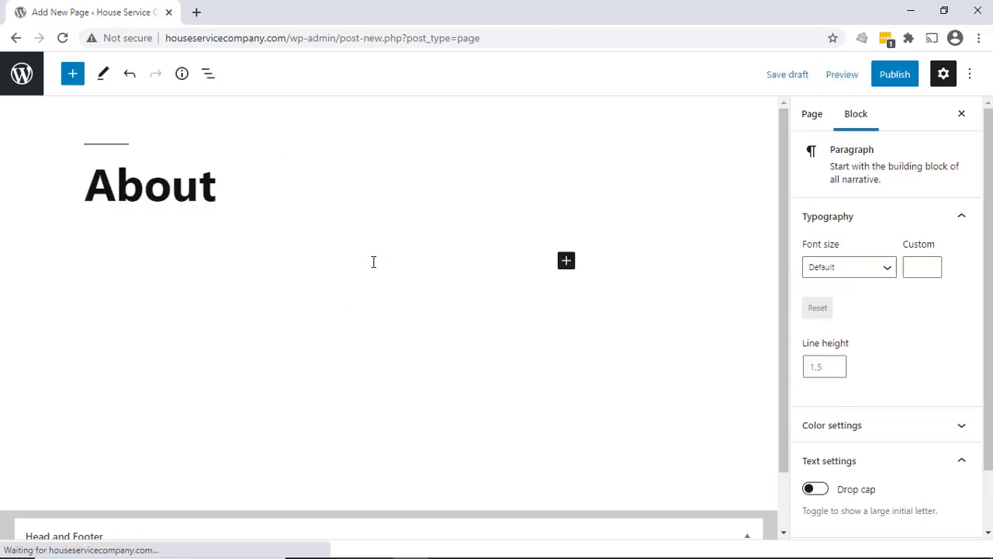
type("This i")
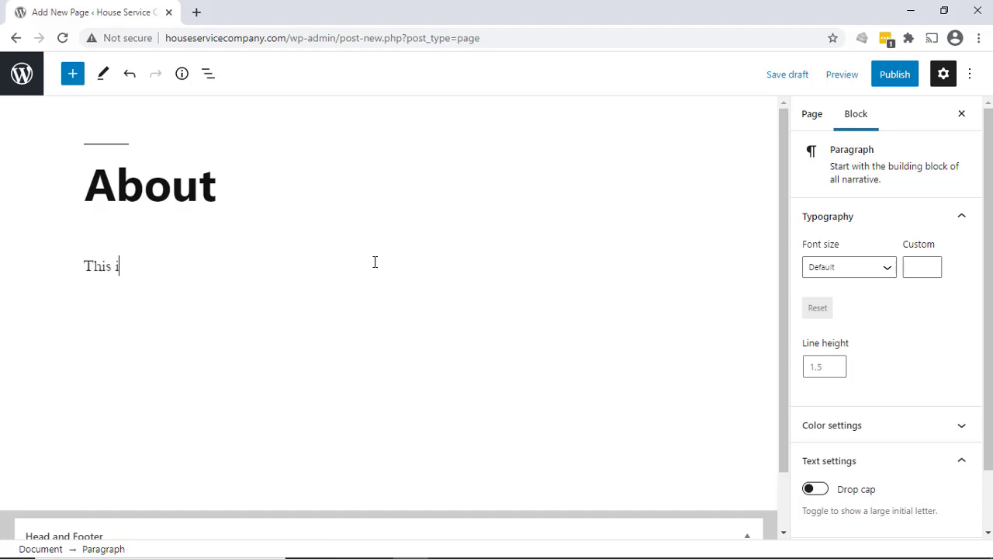
type("s our about")
key("BackSpace")
key("BackSpace")
key("BackSpace")
type("About page.")
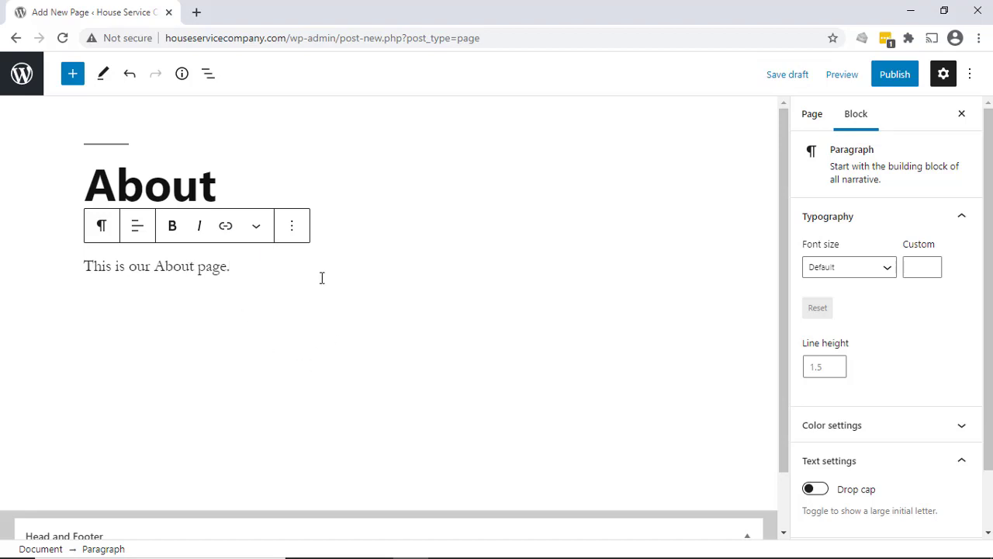
- Publish the About page and view it on the live site
left_click(897, 73)
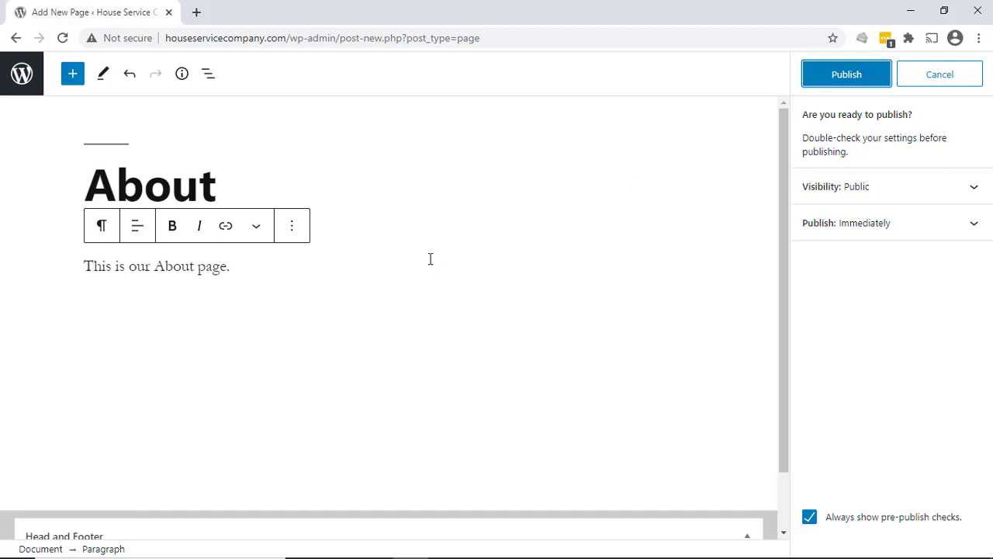
left_click(838, 83)
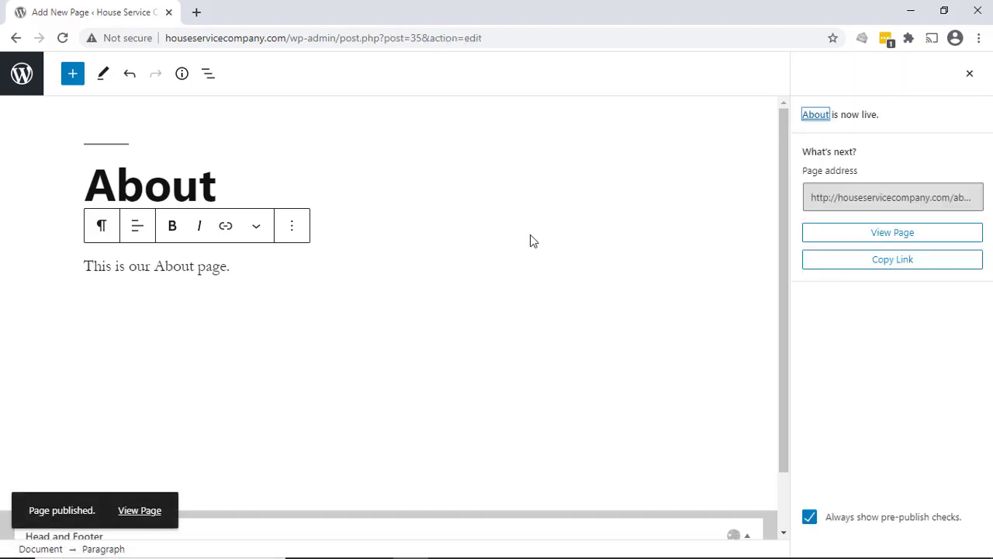
left_click(894, 231)
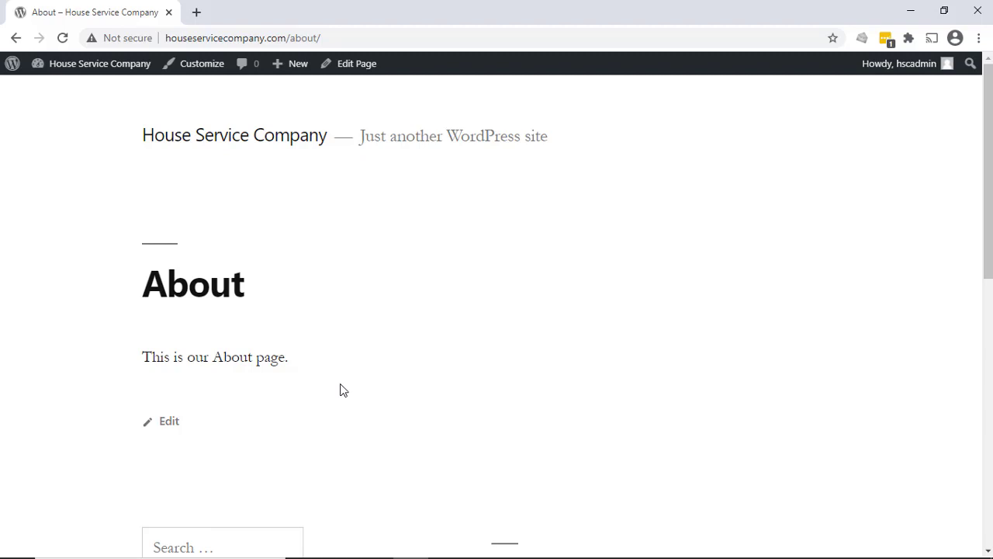
- Create a new page titled "Home" with the body paragraph "This is the Home page."
mouse_move(286, 71)
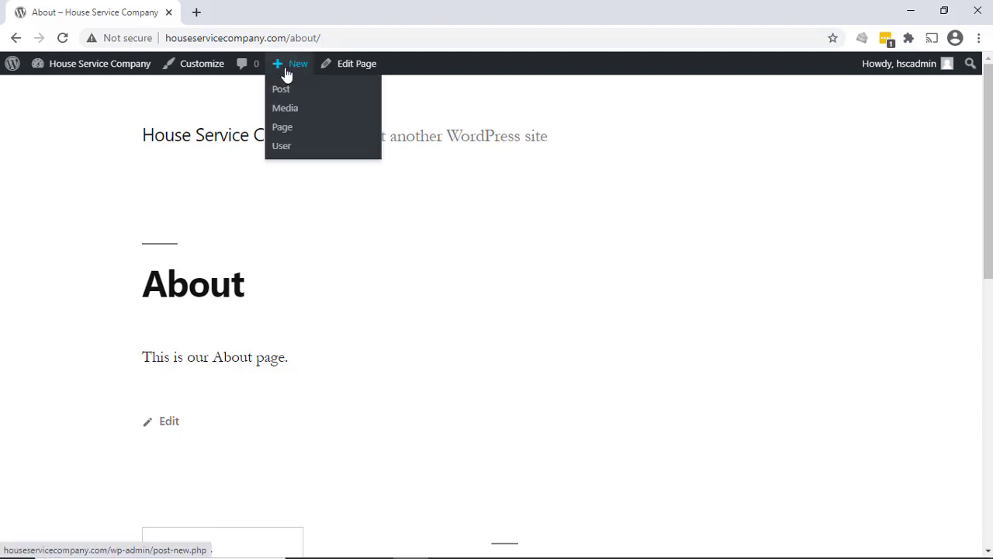
left_click(289, 127)
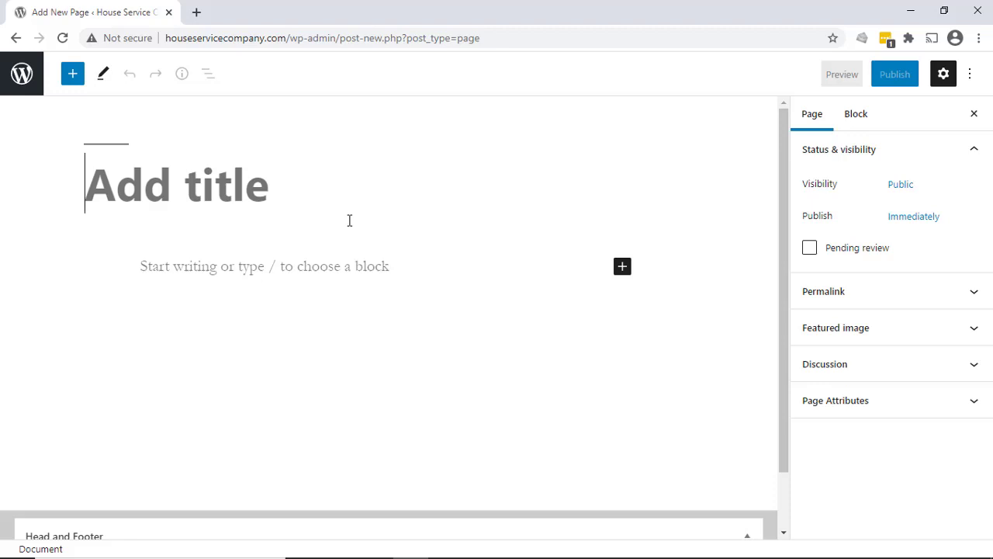
type("Home")
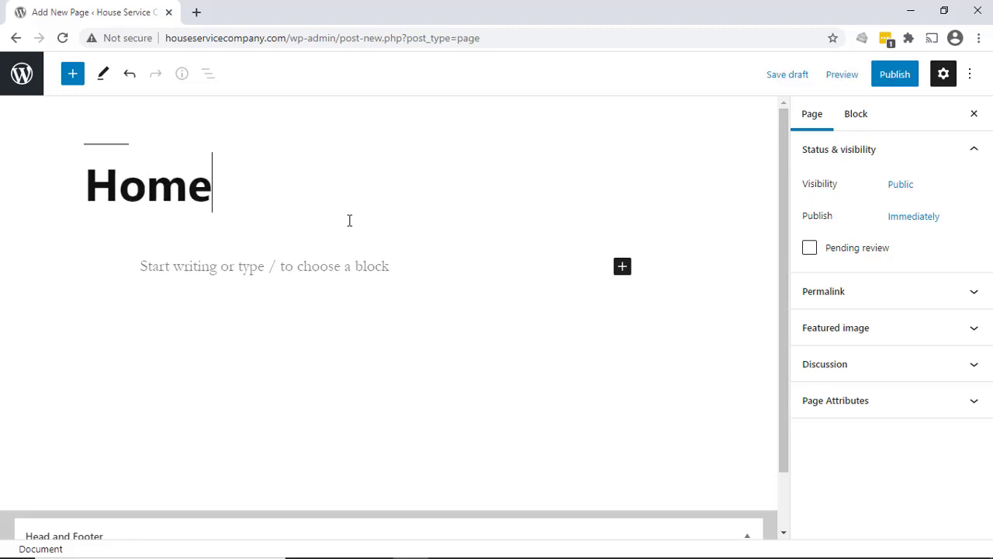
left_click(392, 270)
type("Thi")
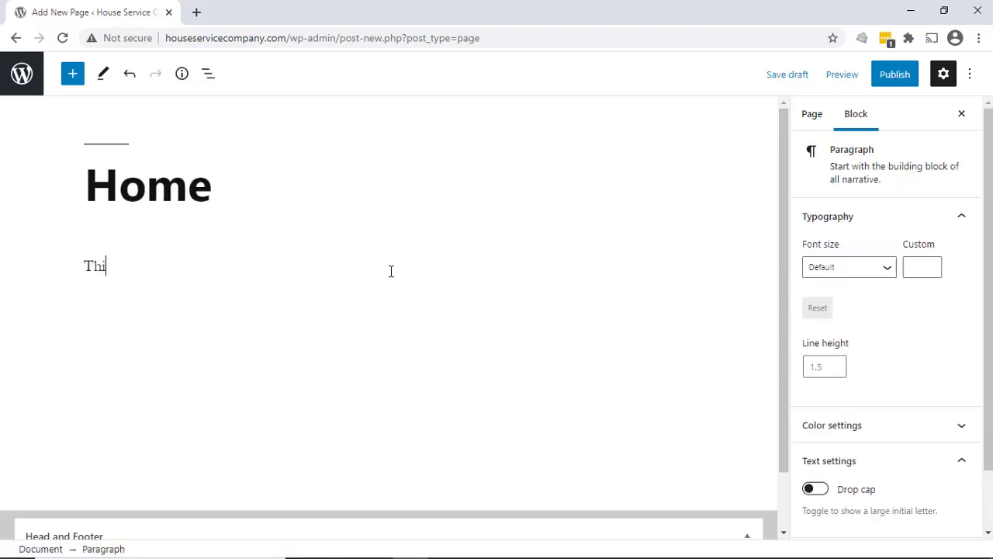
type("s is the Home page.")
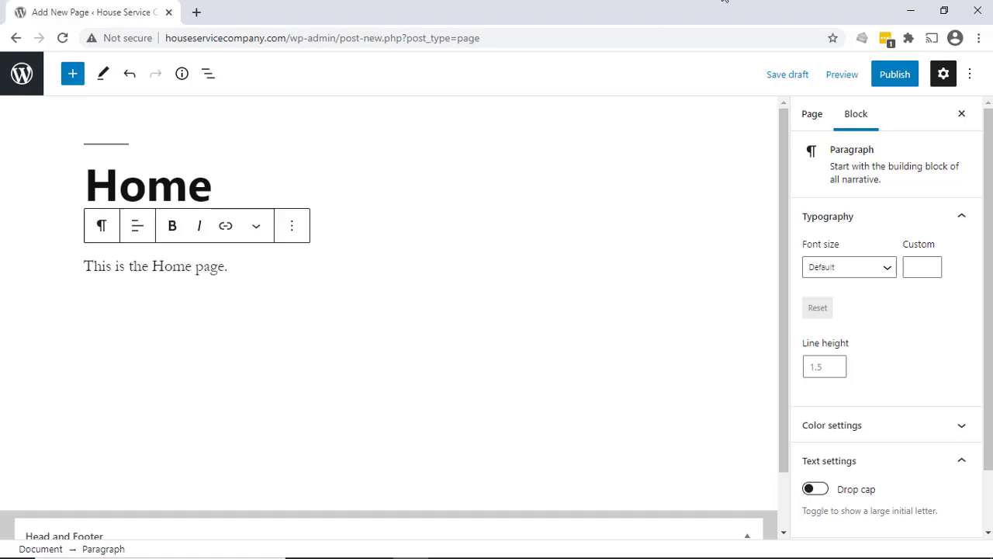
- Publish the Home page and view it on the live site
left_click(892, 78)
left_click(862, 75)
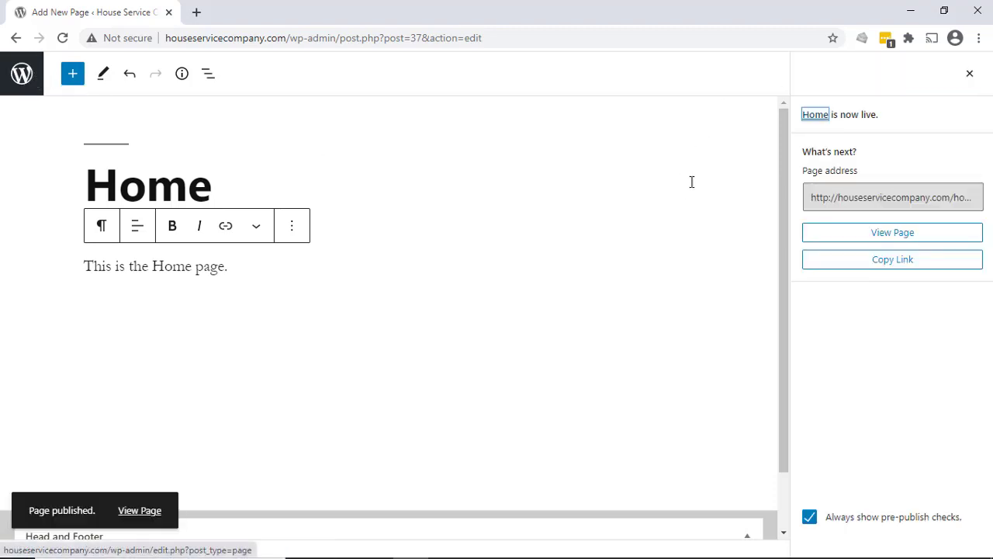
left_click(908, 235)
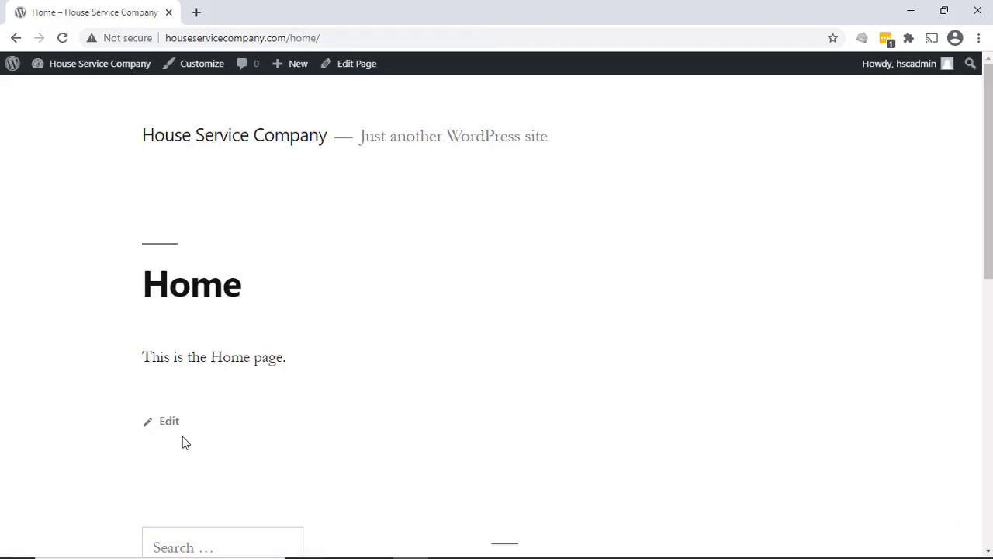
- Create a new page titled "Contact" with the body paragraph "This is the Contact page."
left_click(289, 63)
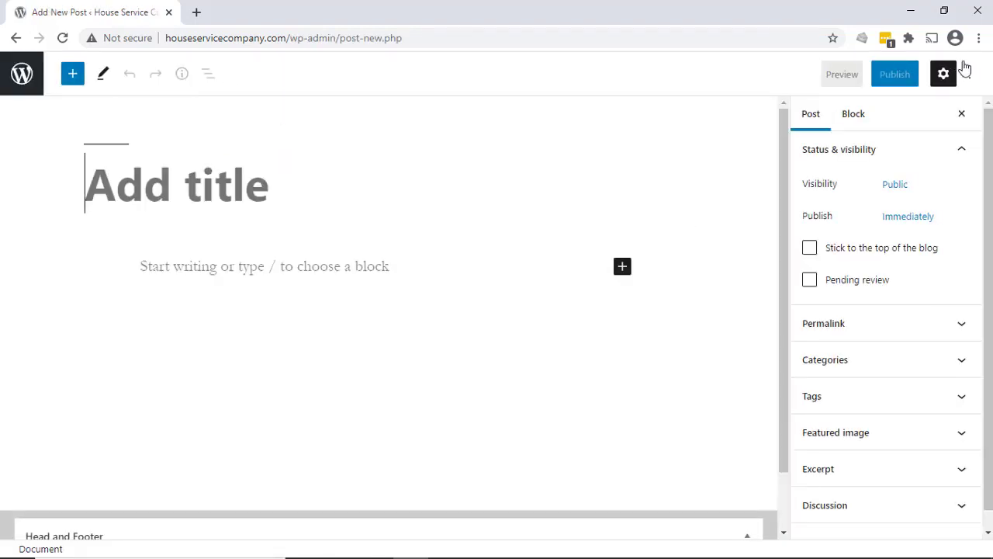
left_click(22, 74)
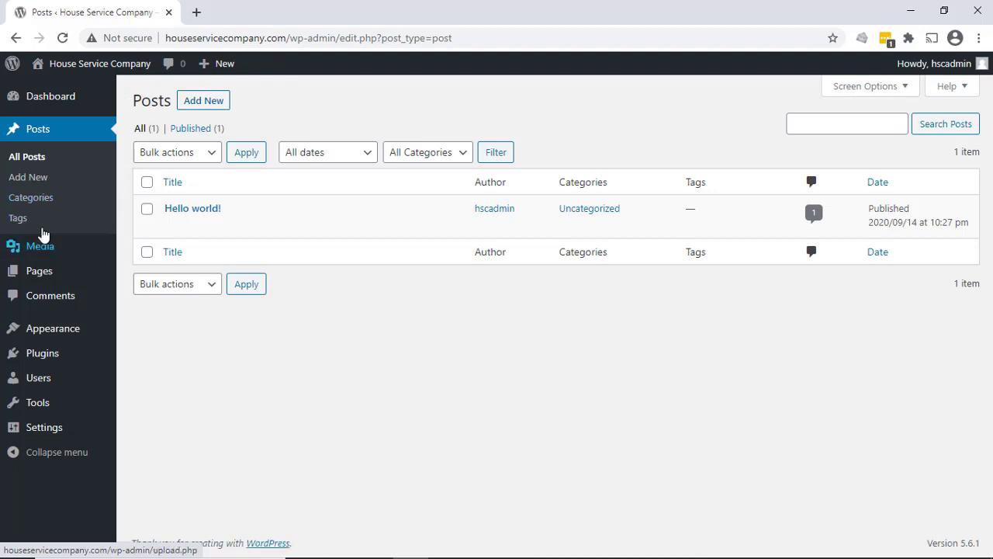
mouse_move(38, 271)
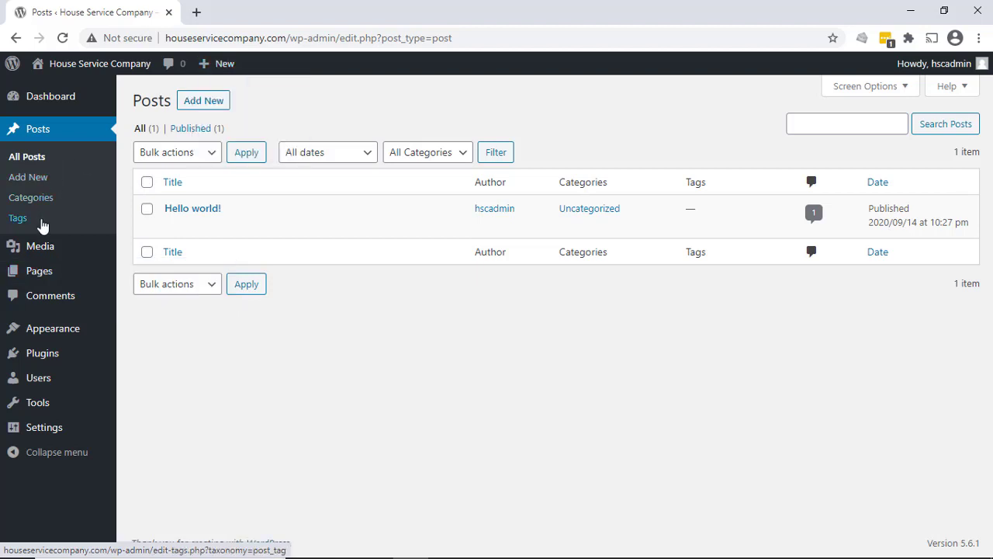
mouse_move(81, 273)
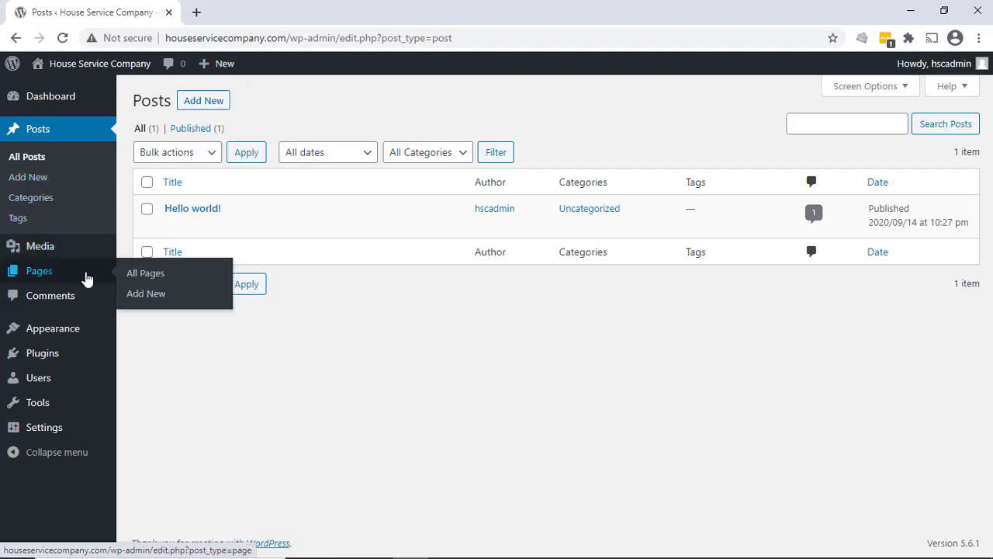
left_click(146, 295)
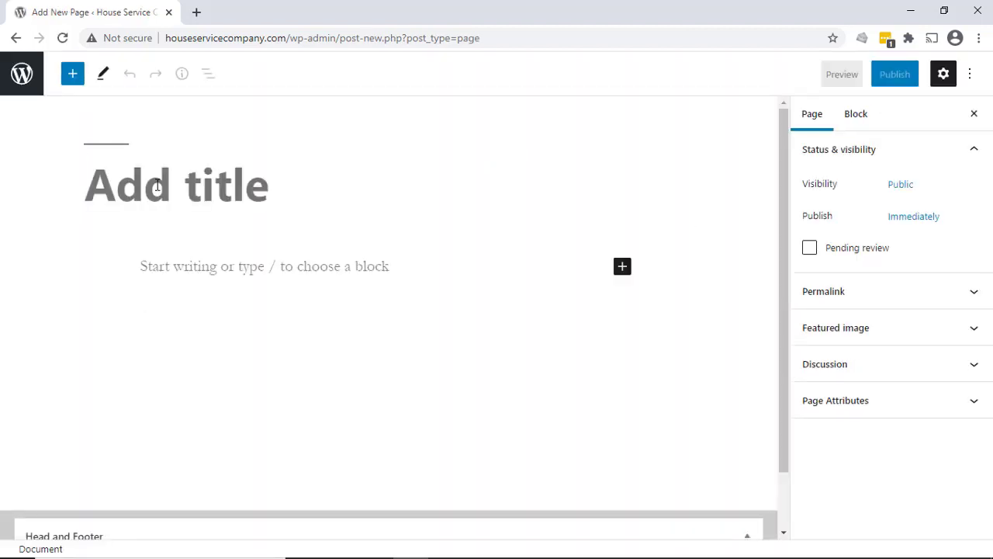
type("Contact")
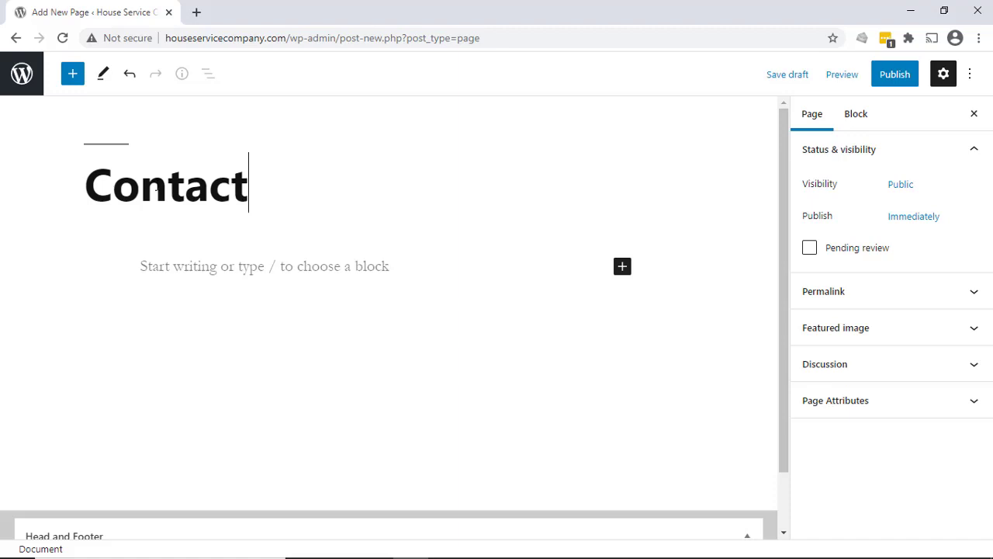
key("Return")
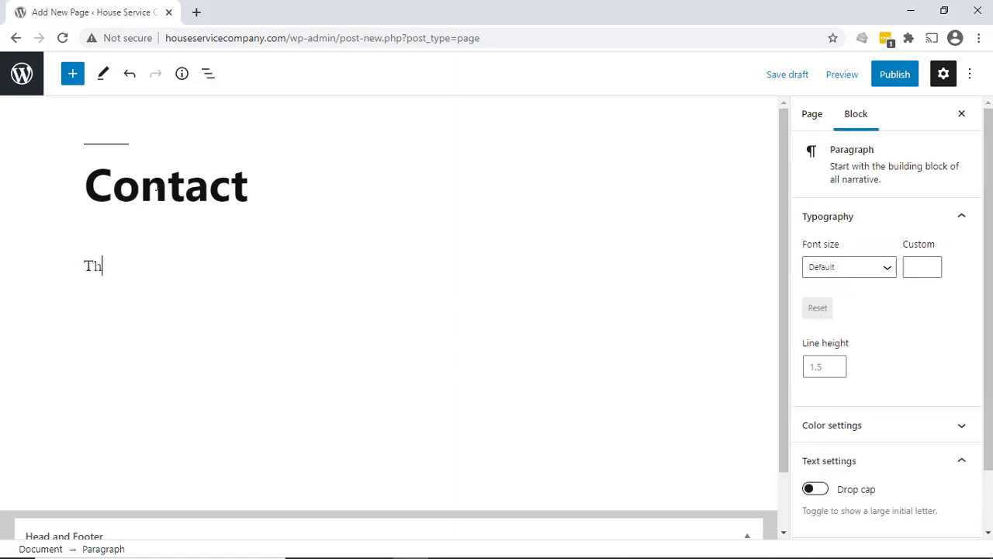
type("This is the Cont")
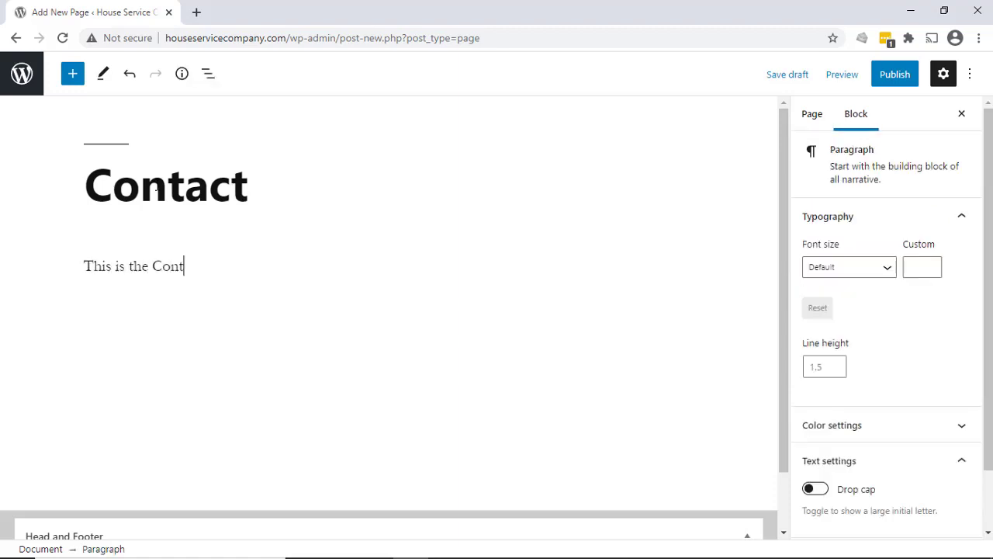
type("act page.")
- Publish the Contact page and view it on the live site
left_click(898, 79)
left_click(850, 77)
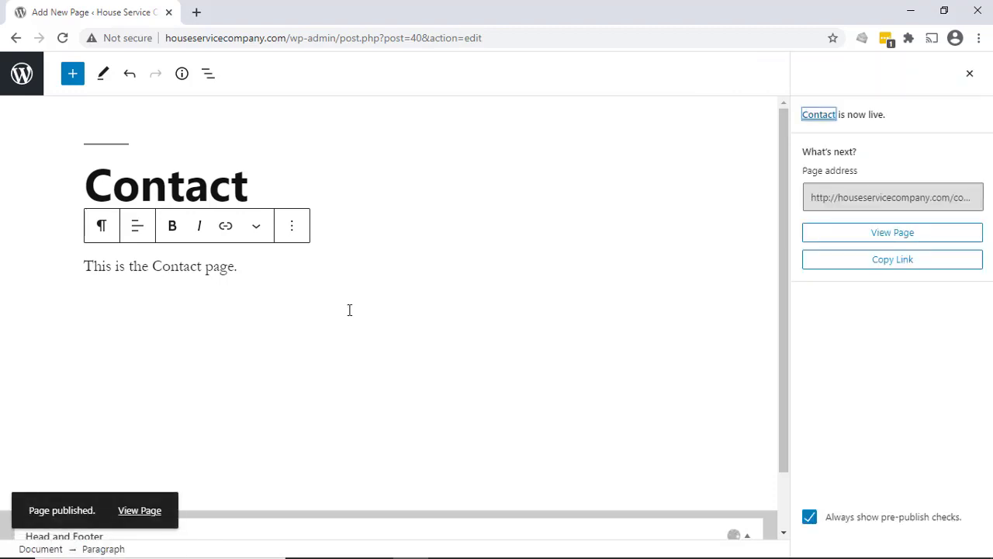
left_click(148, 512)
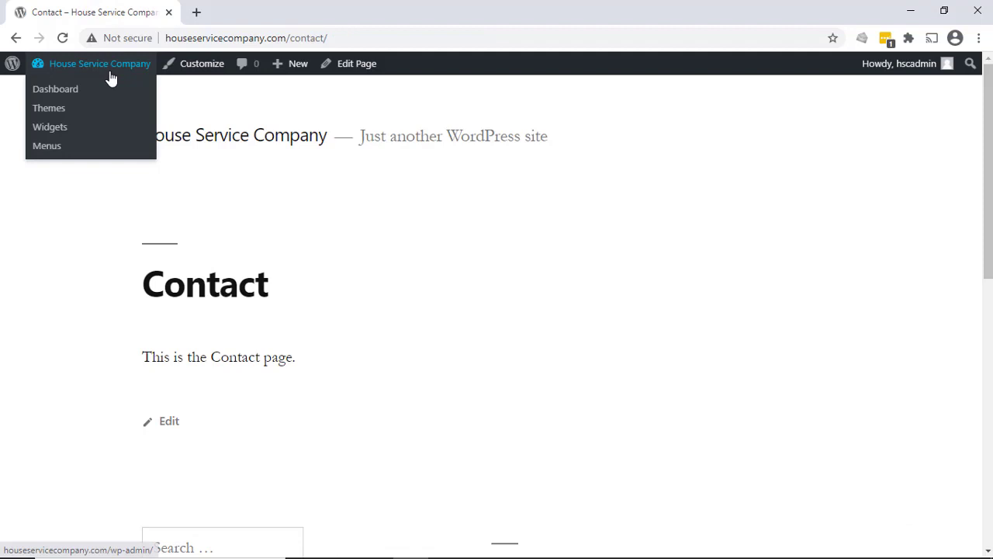
- Return to the dashboard and review the list of all pages
left_click(68, 93)
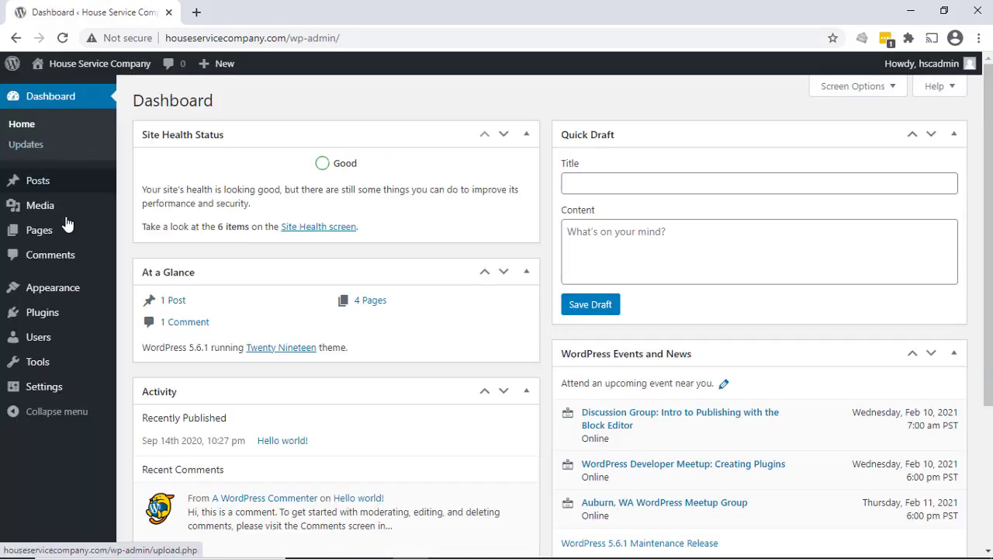
mouse_move(58, 239)
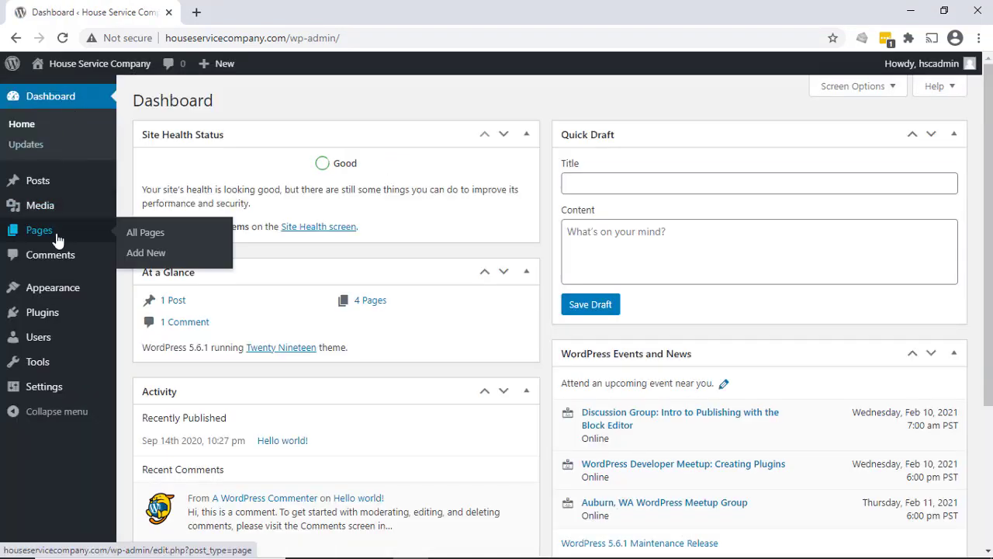
left_click(155, 234)
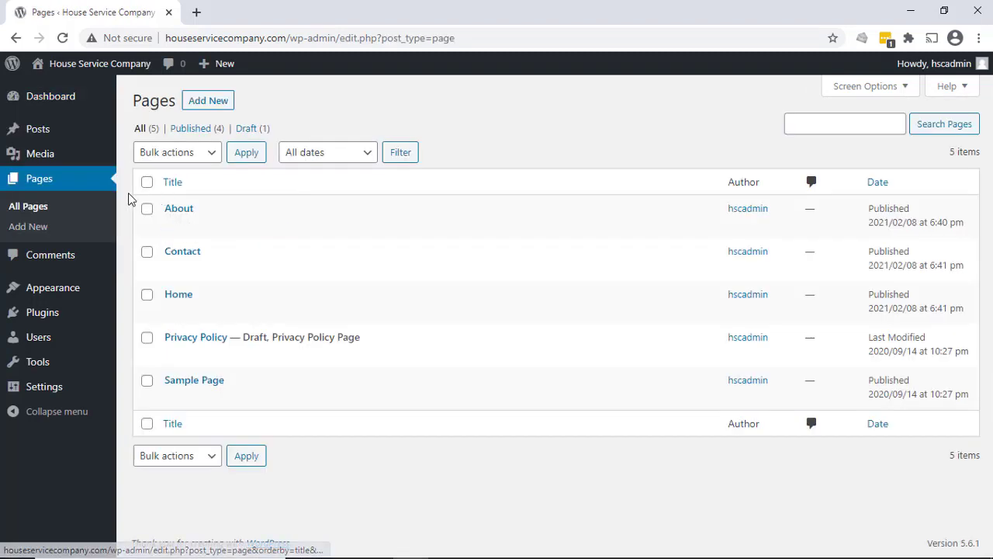
mouse_move(170, 209)
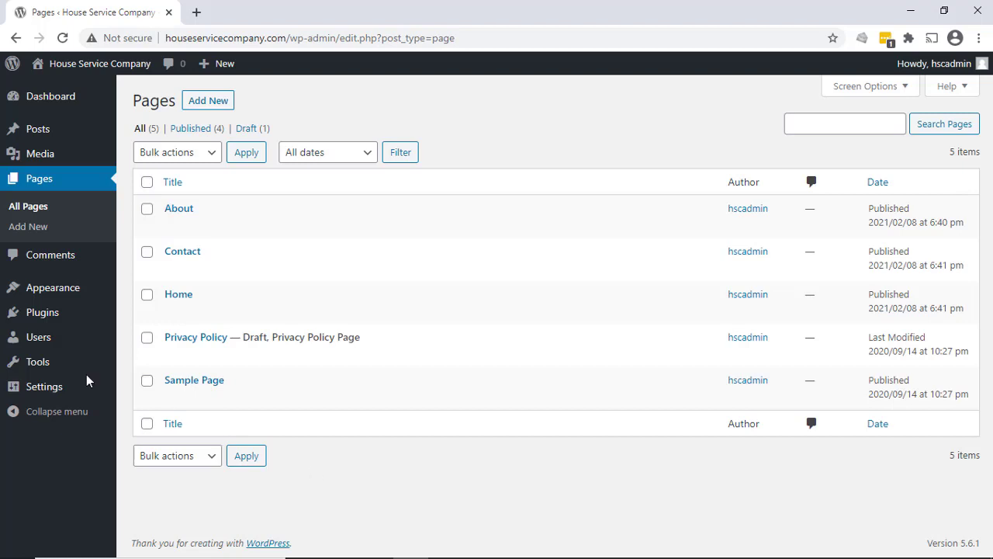
- Create a new navigation menu named "Main Menu"
mouse_move(35, 294)
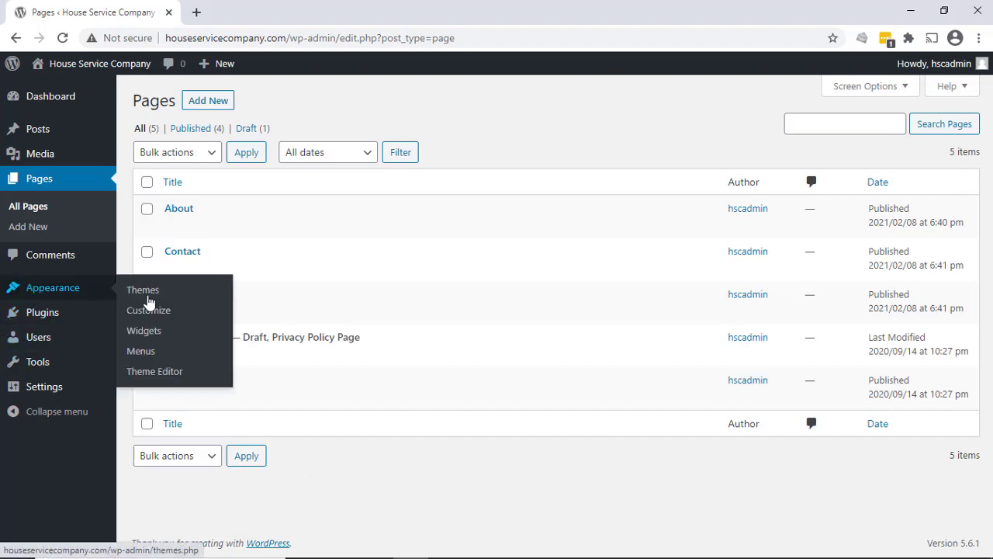
left_click(150, 353)
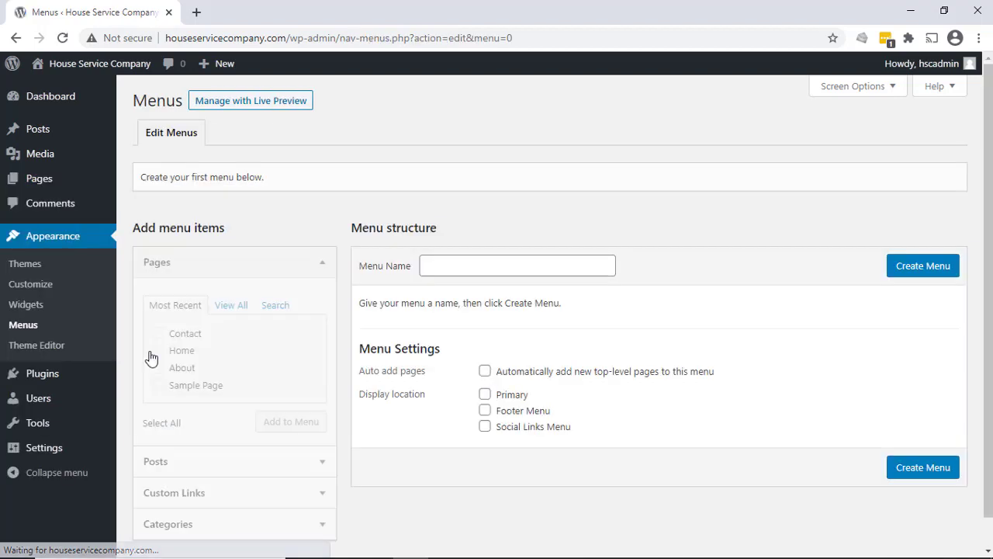
left_click(478, 268)
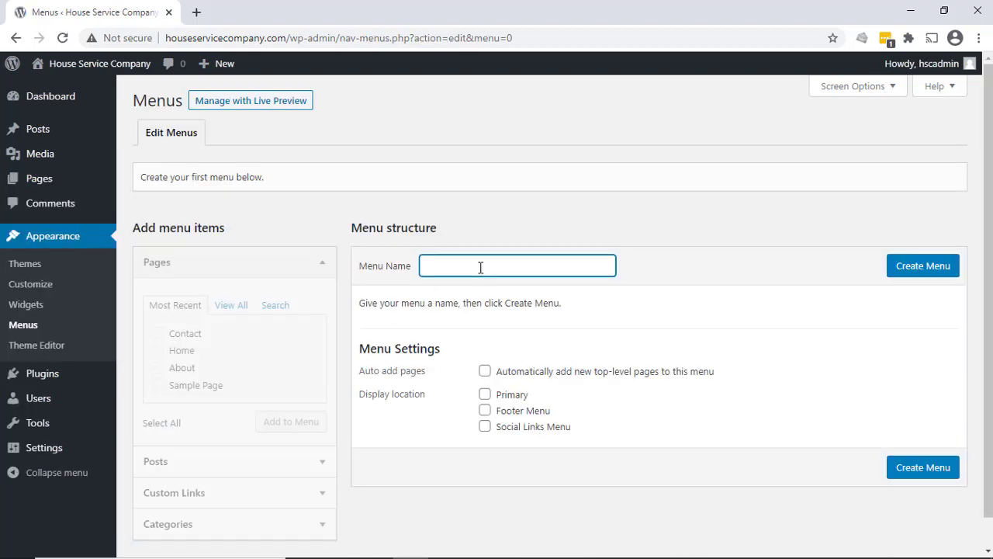
type("Main Menu")
left_click(929, 266)
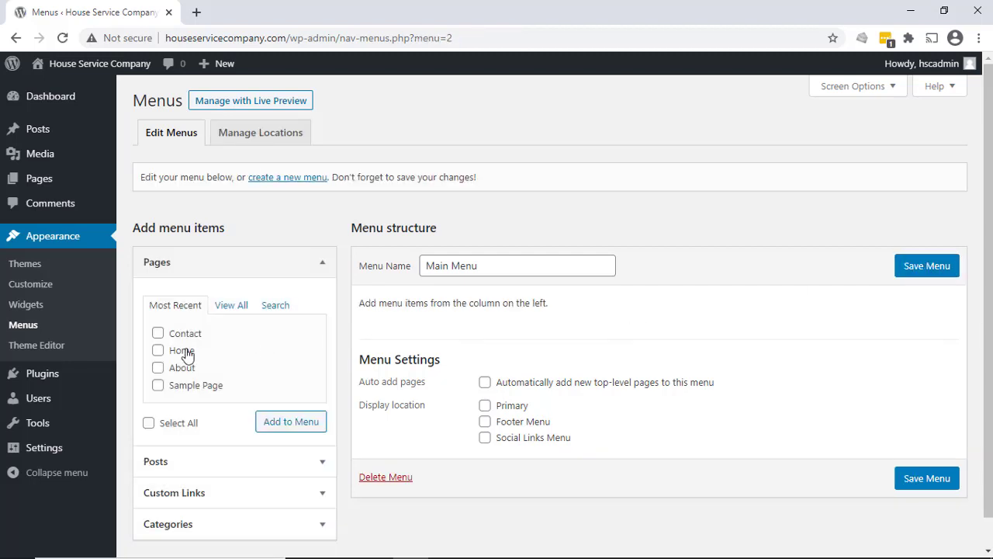
- Add the Home, About and Contact pages to Main Menu
mouse_move(175, 356)
left_mouse_down()
mouse_move(372, 322)
mouse_move(388, 336)
mouse_move(159, 355)
left_mouse_up()
left_click(158, 350)
left_click(158, 367)
left_click(158, 333)
left_click(289, 421)
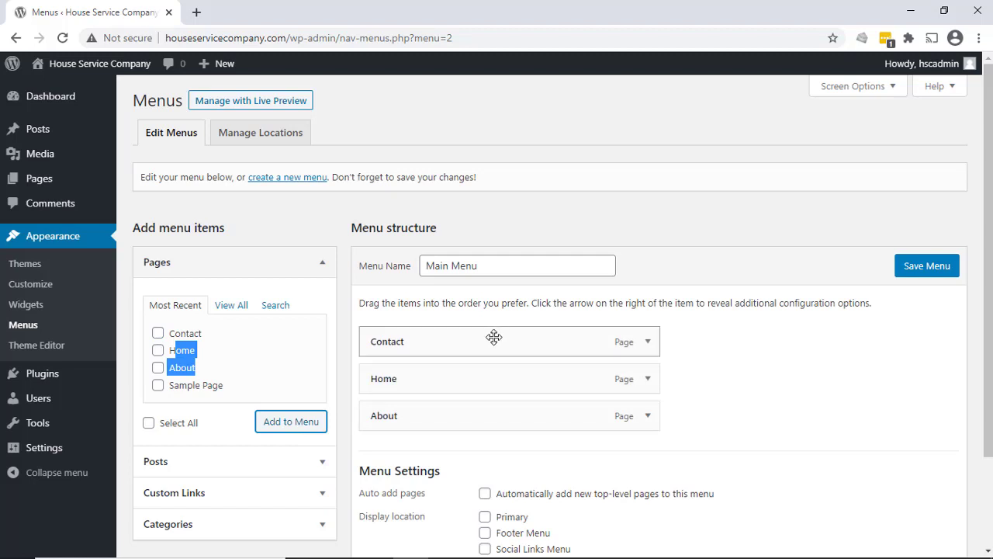
- Arrange the Main Menu items in the order Home, About, Contact and save the menu
mouse_move(418, 369)
left_mouse_down()
mouse_move(428, 334)
mouse_move(414, 326)
mouse_move(415, 353)
left_mouse_up()
left_click_drag(421, 415, 412, 373)
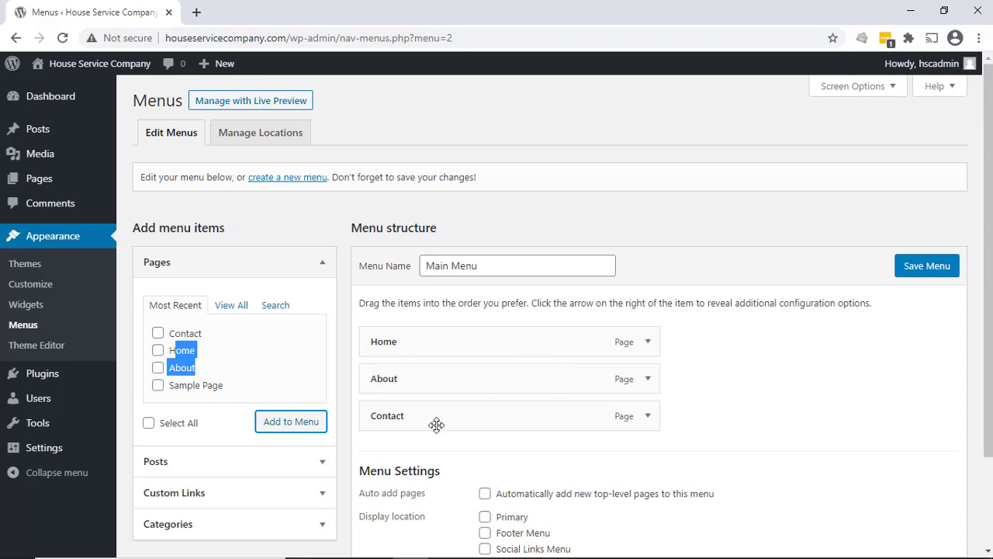
left_click(926, 266)
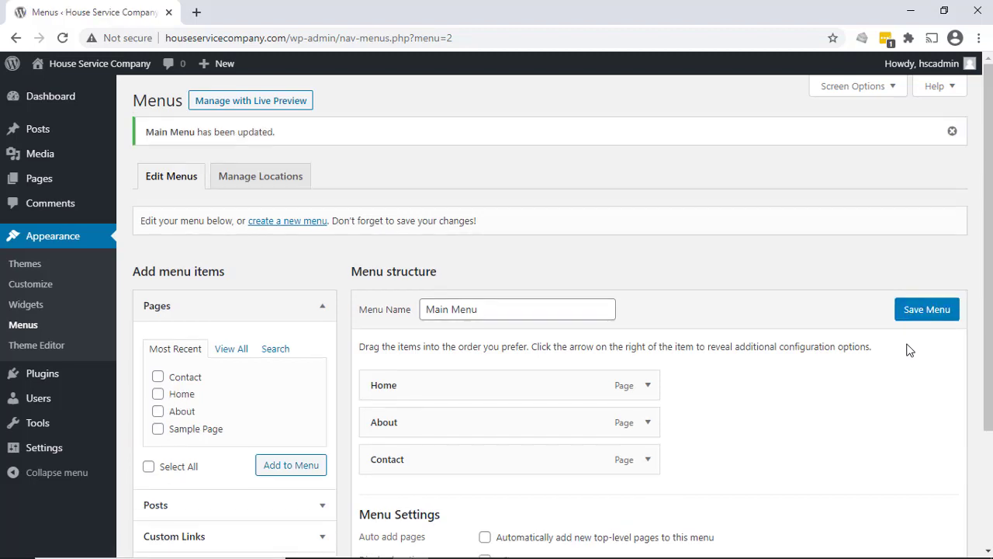
- Check the live site's front page for the navigation menu and return to the dashboard
mouse_move(69, 72)
left_click(52, 91)
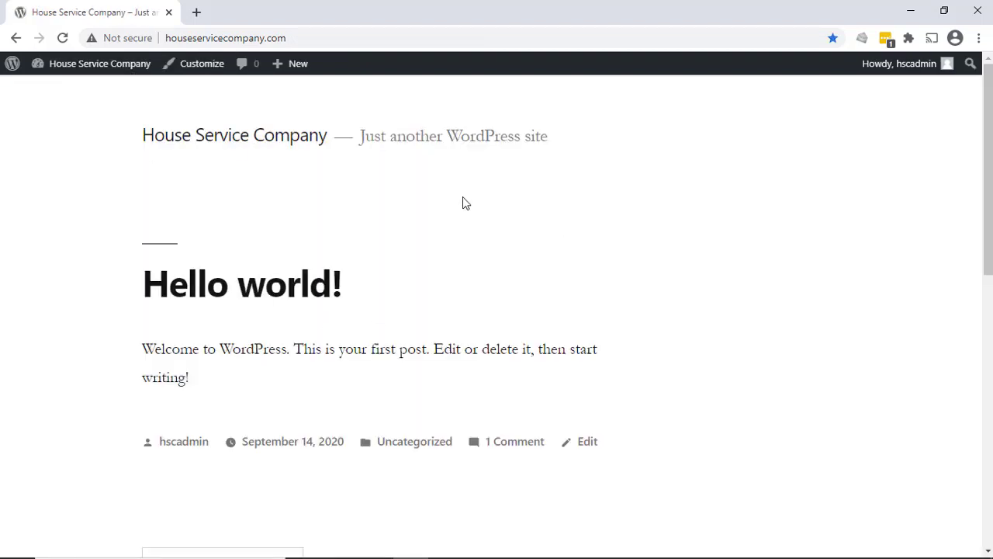
mouse_move(116, 69)
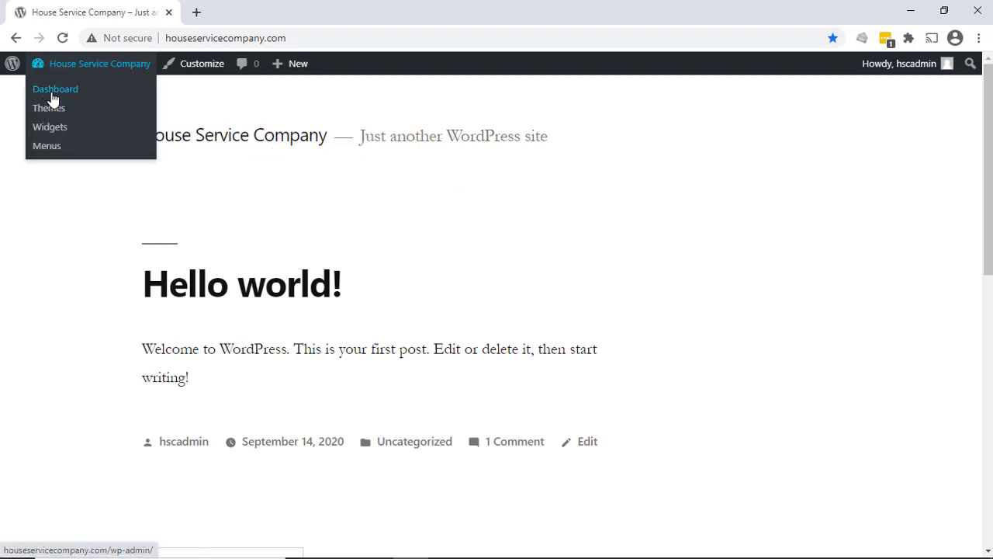
left_click(53, 99)
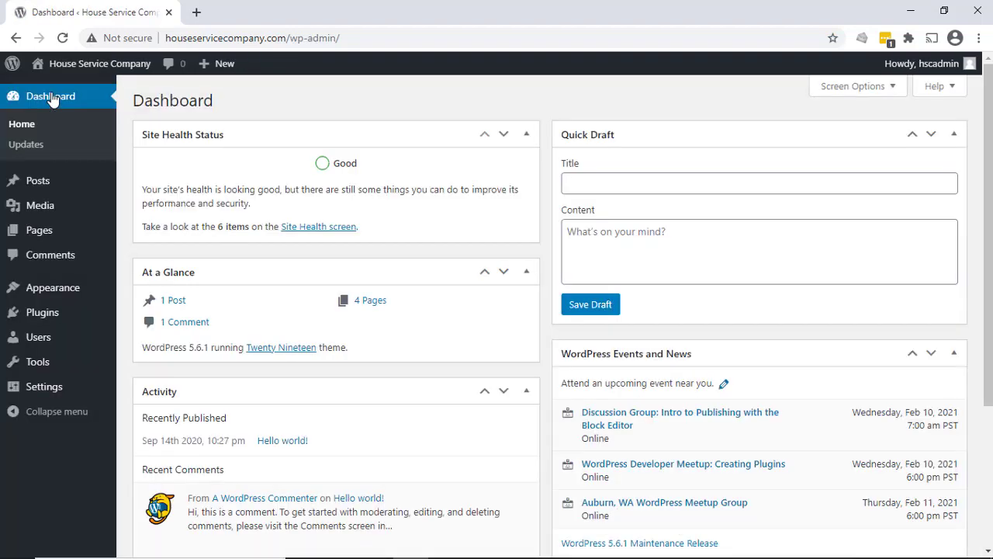
- Assign Main Menu to the Primary theme location and save the menu locations
mouse_move(53, 287)
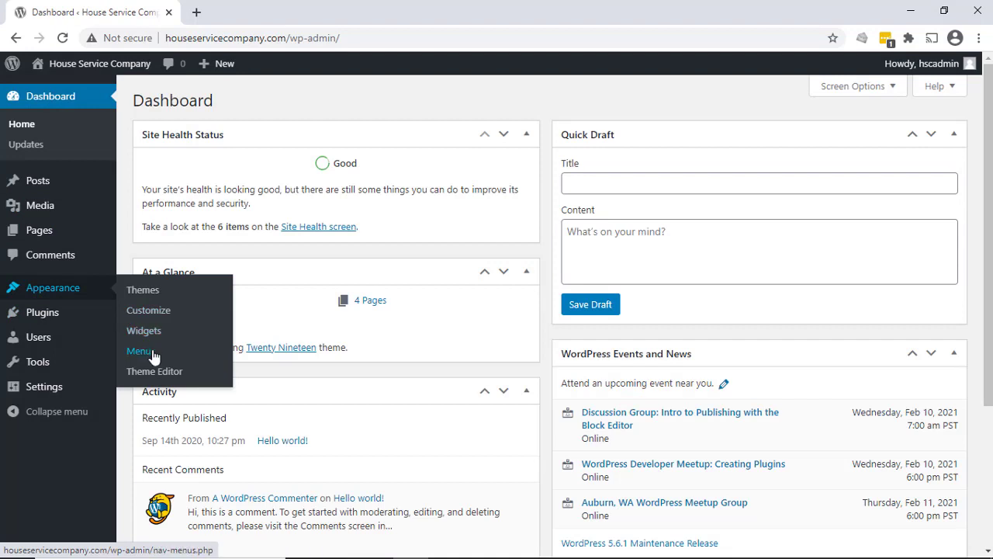
left_click(152, 352)
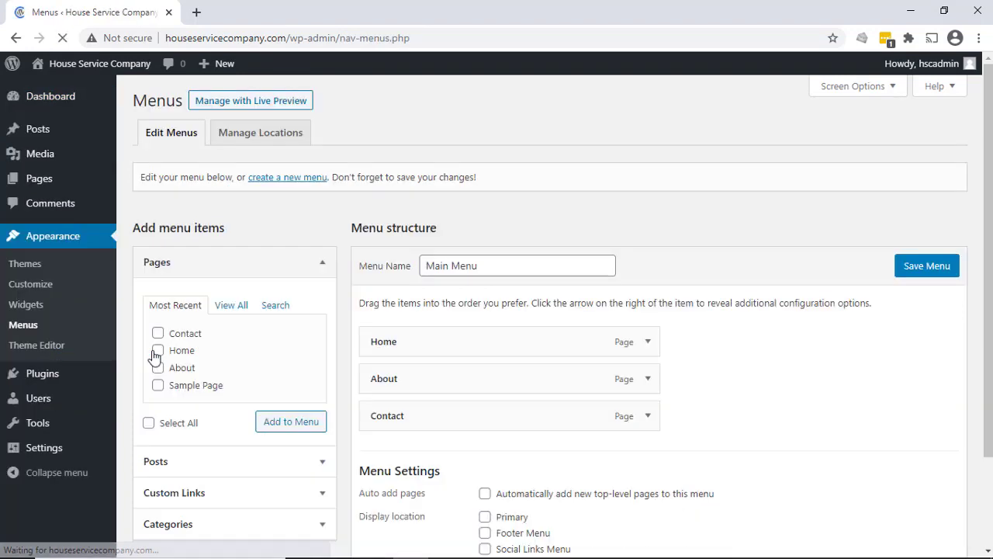
left_click(260, 146)
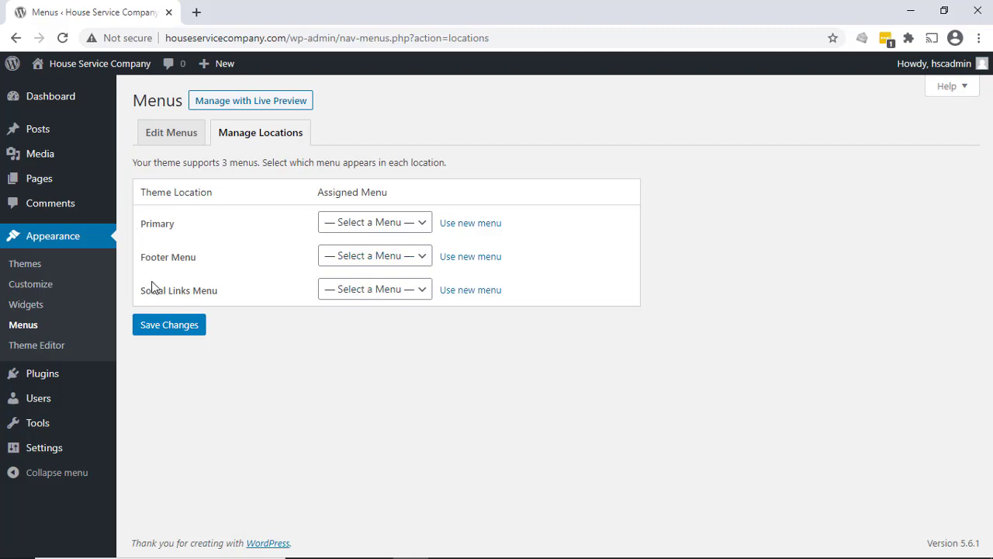
left_click(423, 223)
left_click(343, 260)
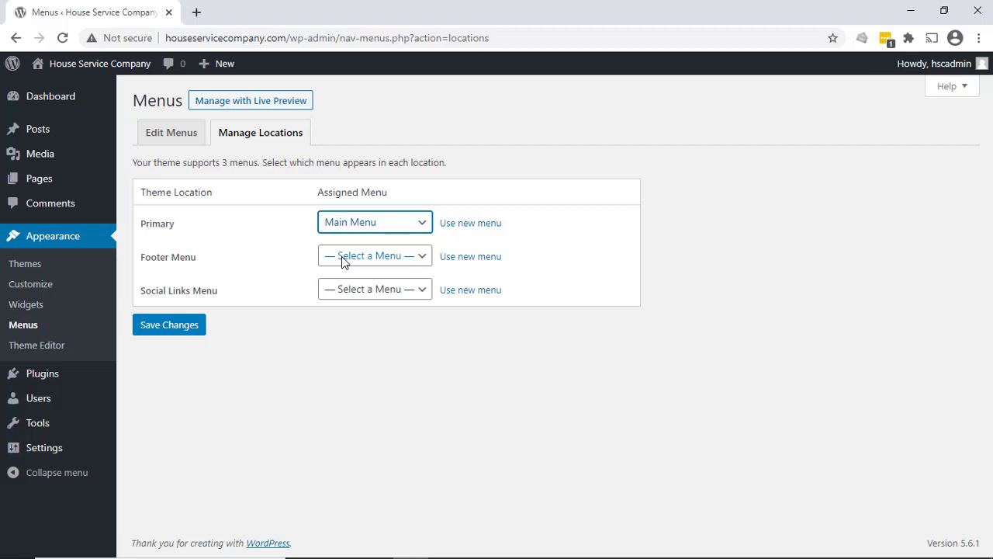
left_click(191, 335)
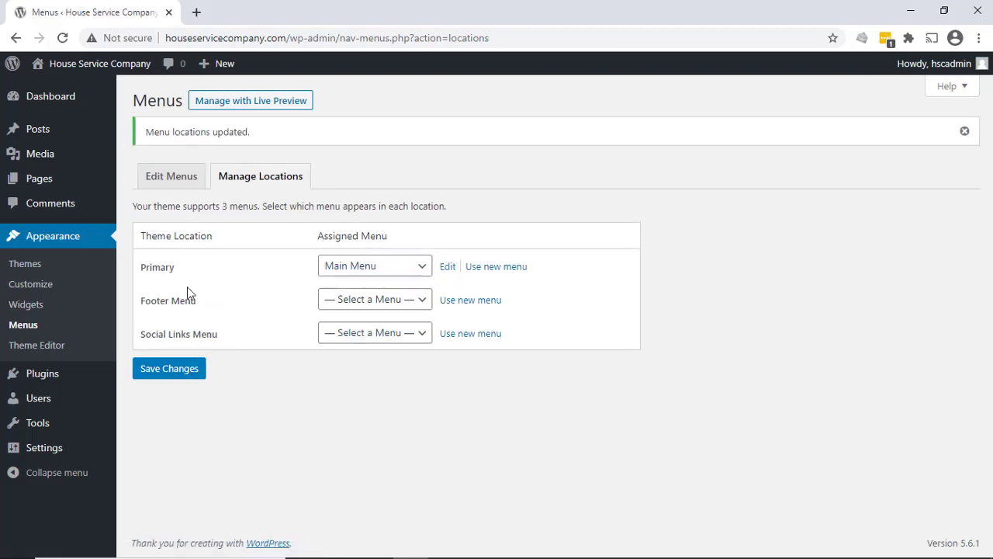
- Visit the live site and check the About, Contact and Home links in its navigation menu
mouse_move(77, 65)
left_click(41, 88)
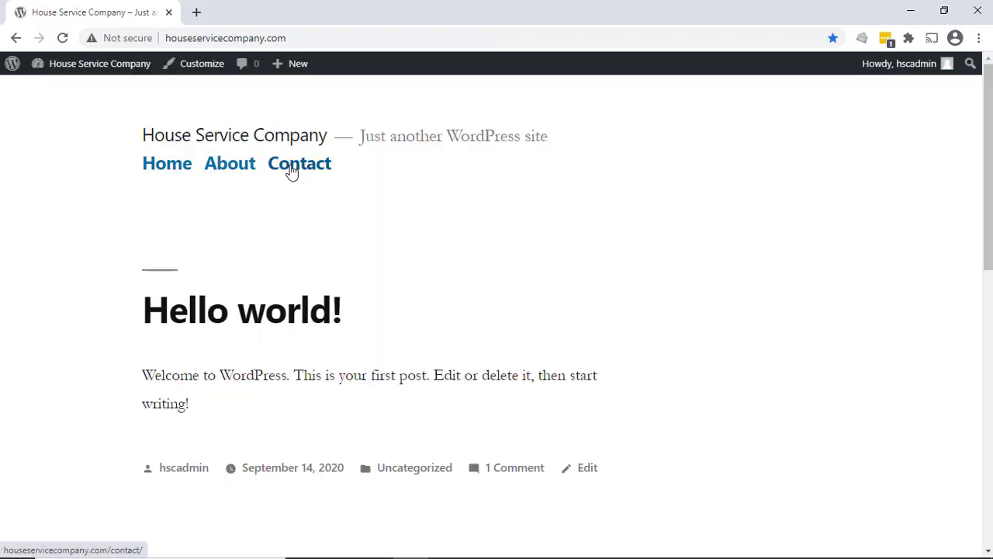
left_click(246, 171)
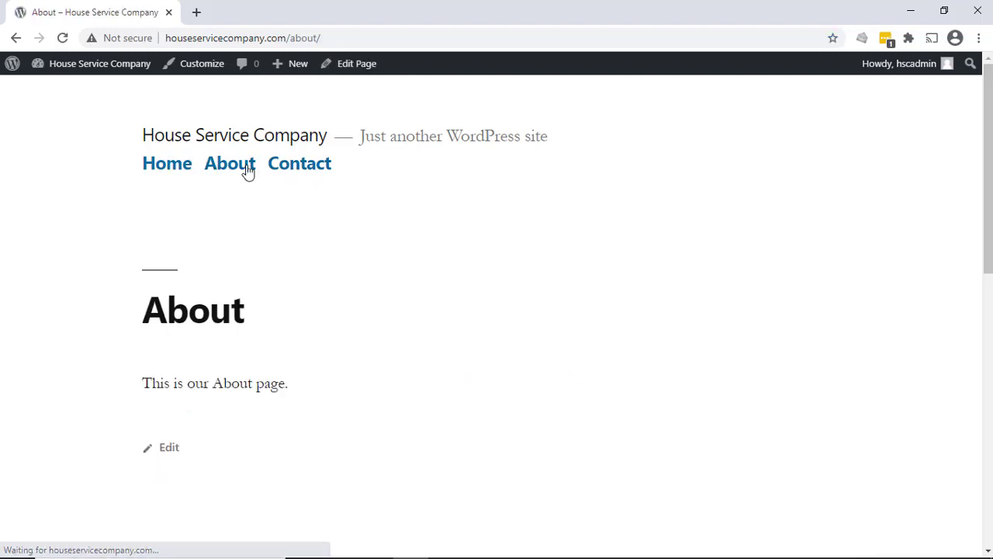
left_click(295, 175)
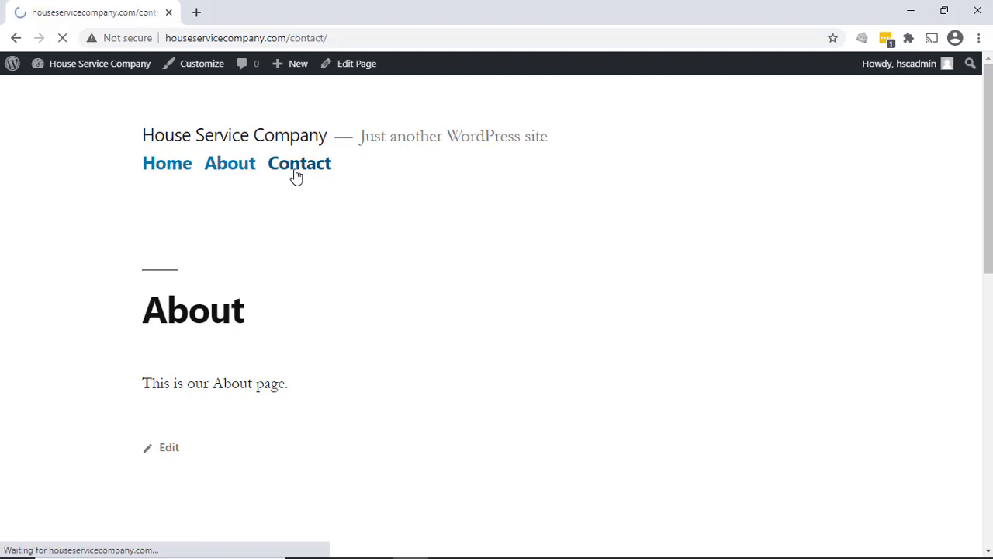
left_click(146, 160)
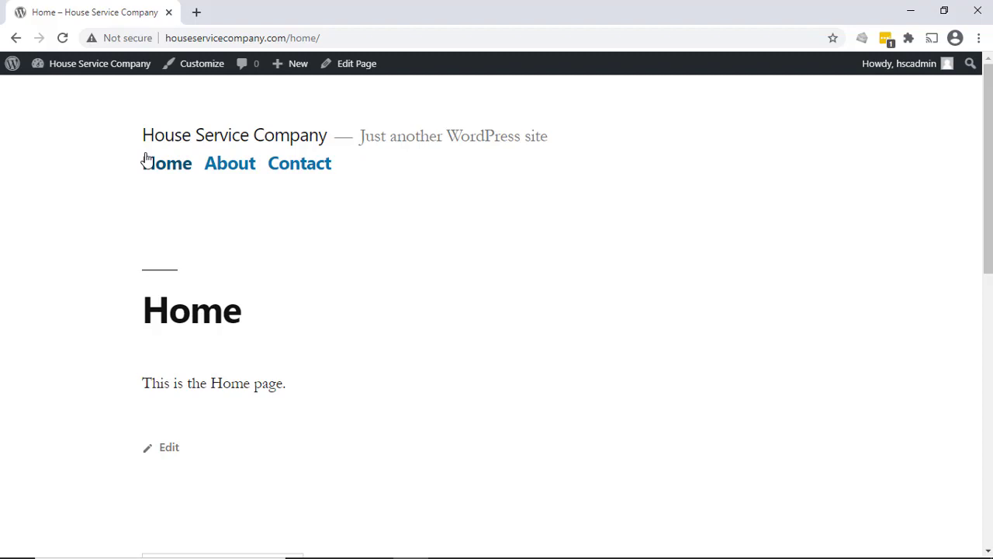
- Activate the Twenty Seventeen theme for the site
mouse_move(125, 75)
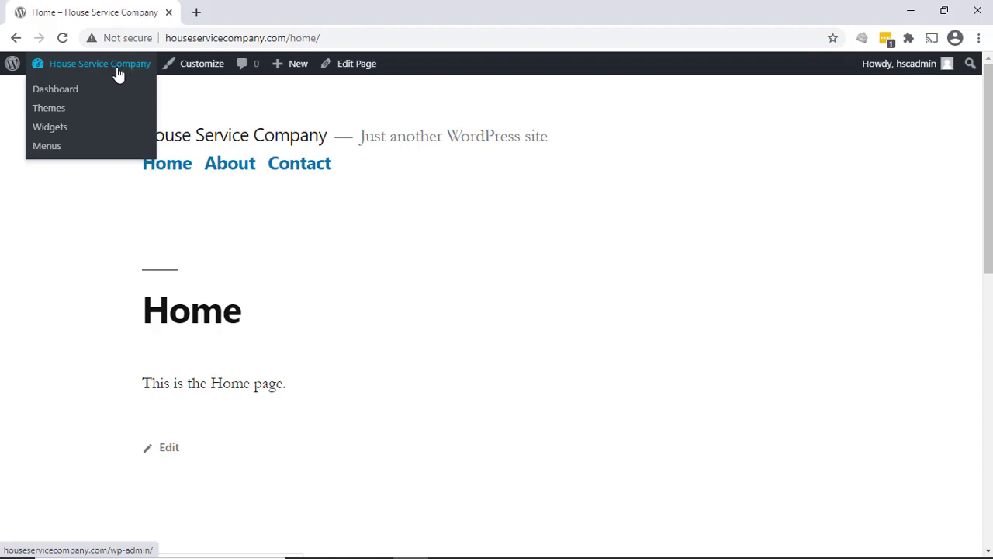
left_click(72, 112)
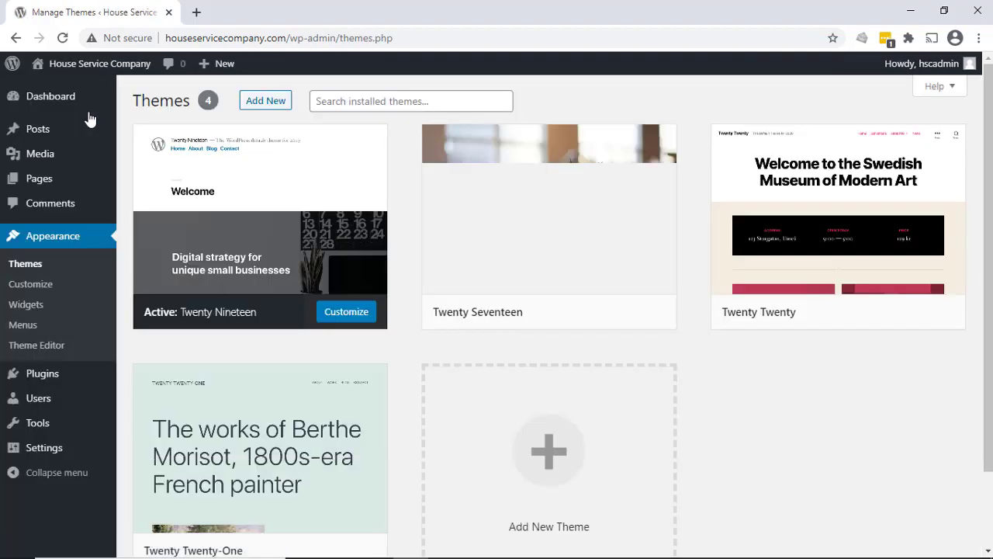
mouse_move(582, 235)
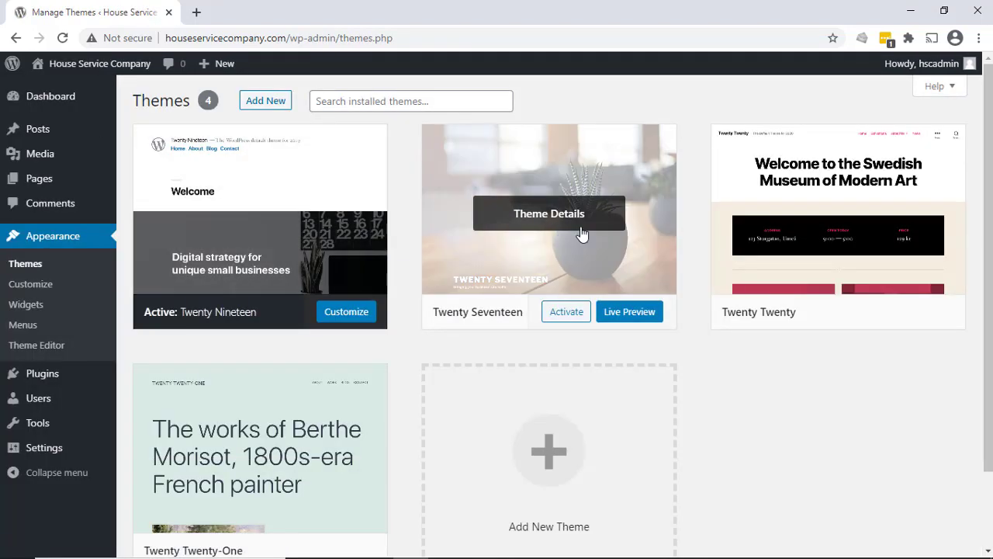
left_click(565, 318)
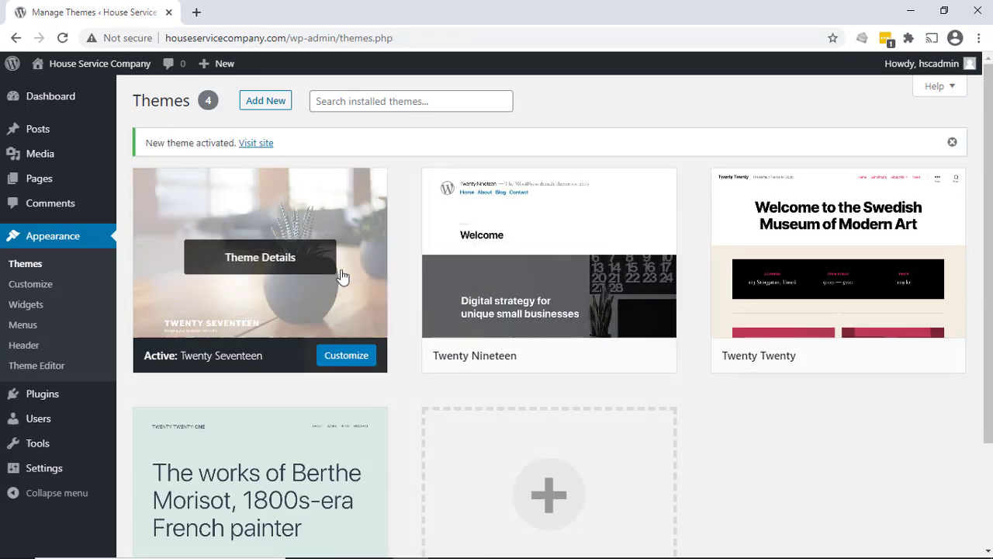
- Examine the live site in the Twenty Seventeen theme, including its front page and the About, Home and Contact pages
mouse_move(55, 65)
left_click(56, 89)
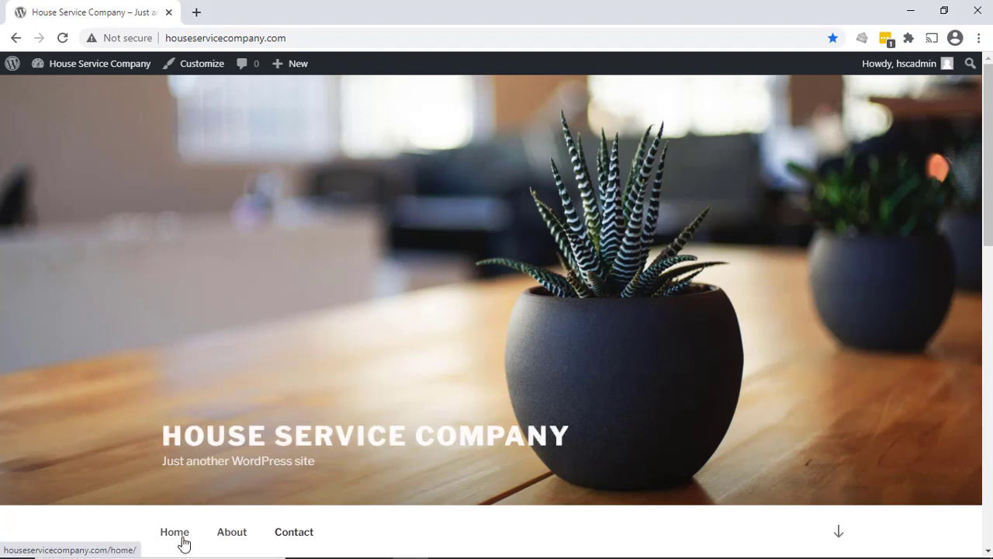
left_click(836, 531)
scroll(426, 352, "down", 5)
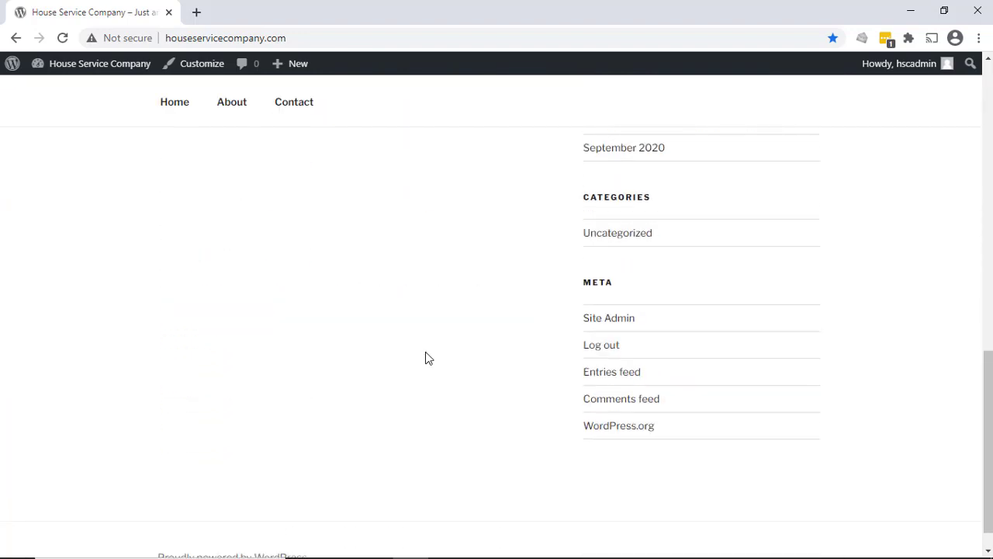
scroll(426, 352, "up", 10)
left_click(235, 537)
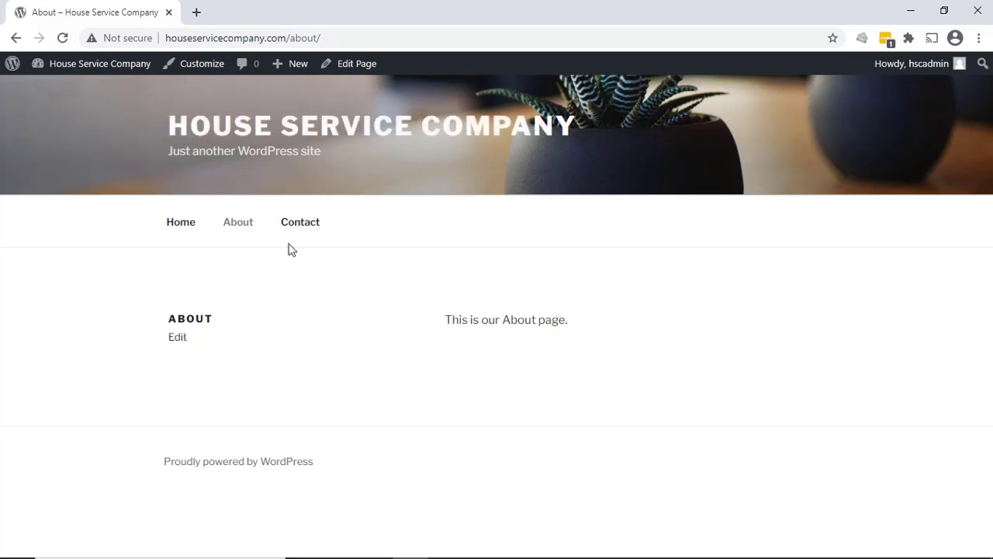
left_click(191, 228)
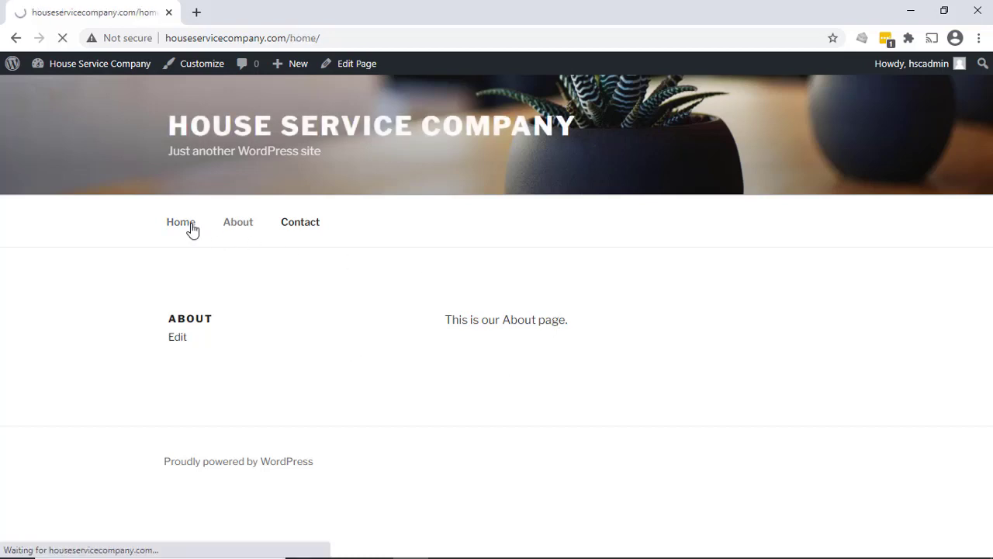
left_click(302, 226)
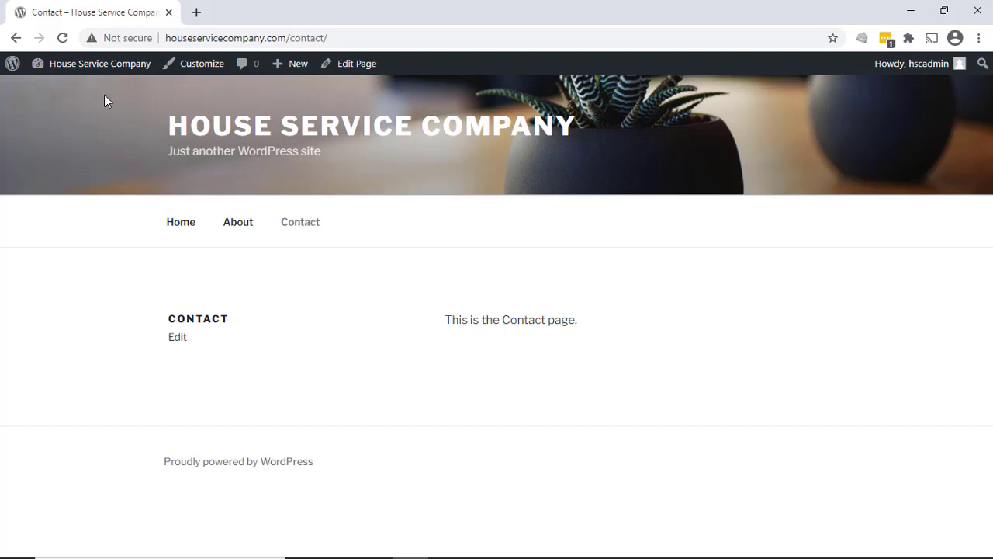
- Return to the site's theme management and search the directory of new themes for astra
mouse_move(94, 65)
left_click(49, 111)
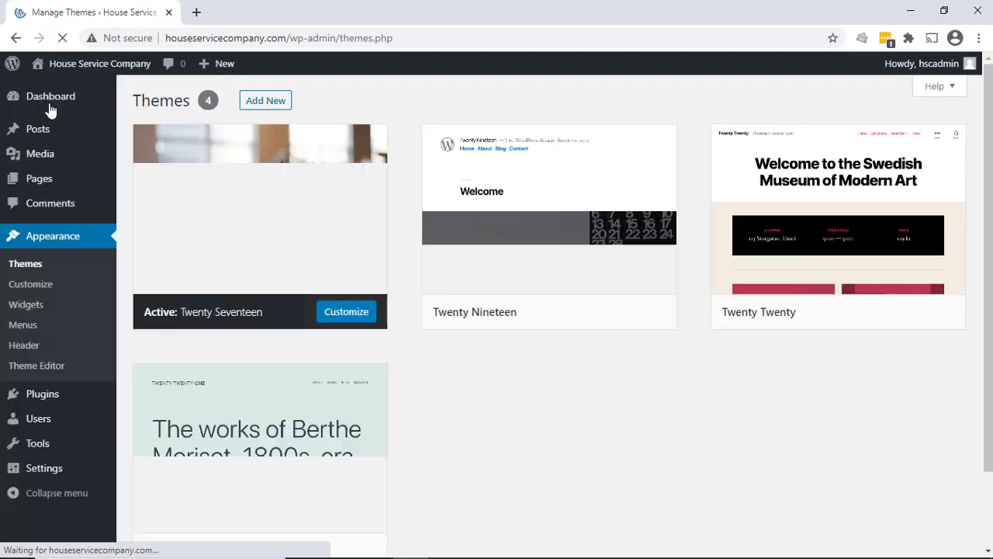
left_click(268, 104)
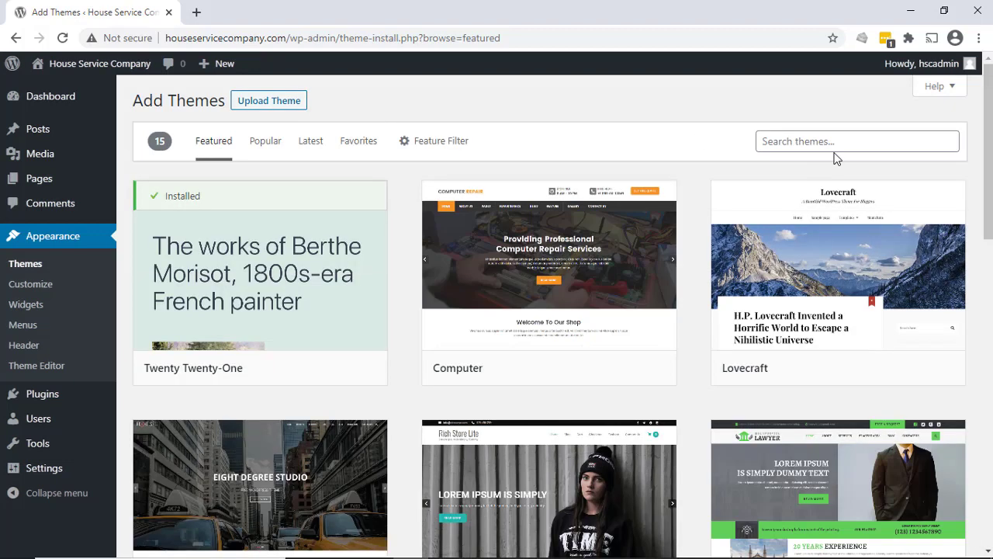
left_click(832, 151)
type("astra")
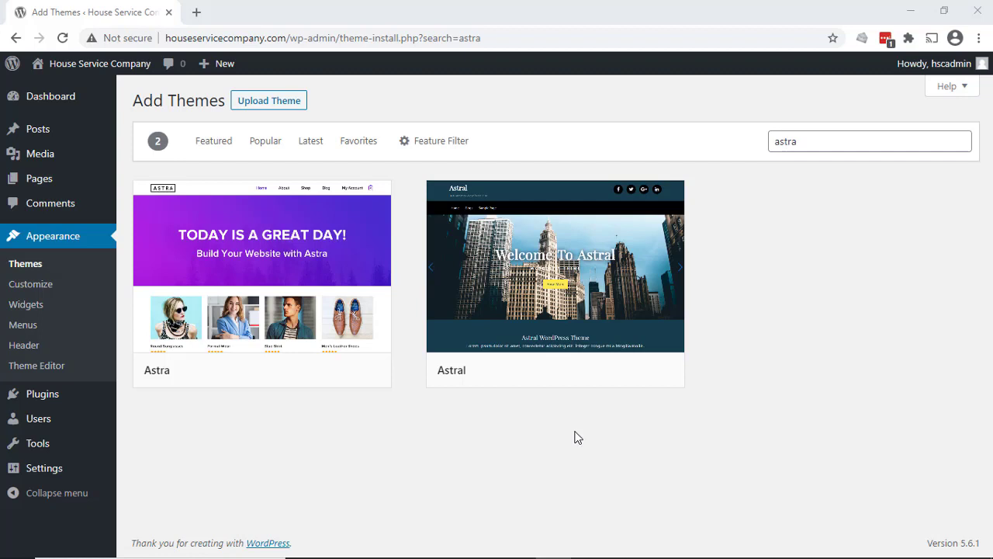
- Preview the Astra theme and look through its details
mouse_move(304, 281)
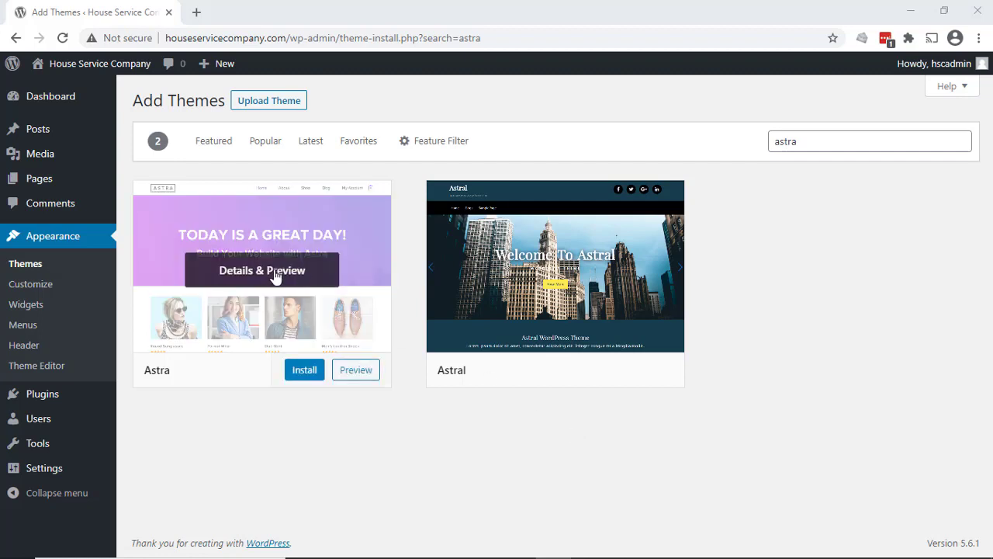
left_click(275, 272)
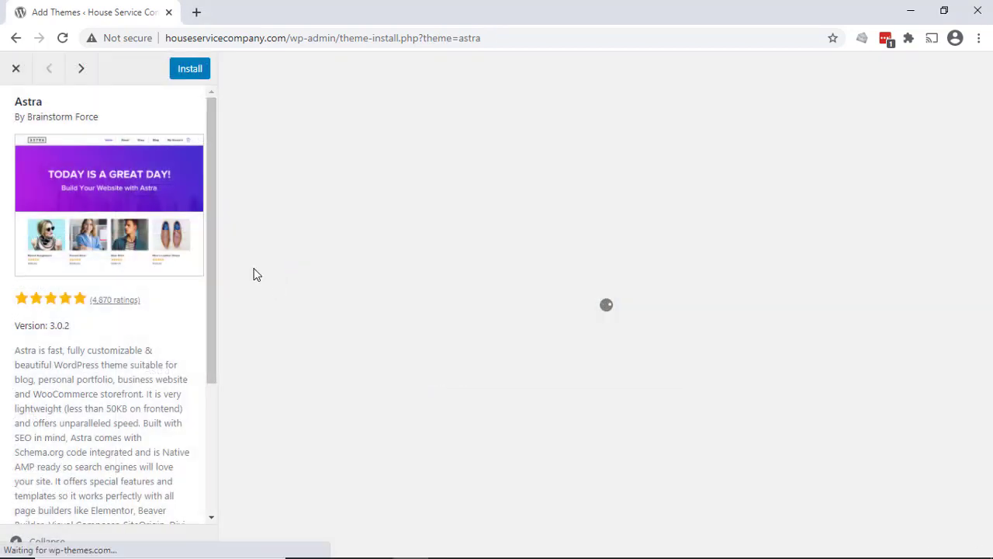
scroll(116, 365, "down", 3)
scroll(128, 336, "up", 3)
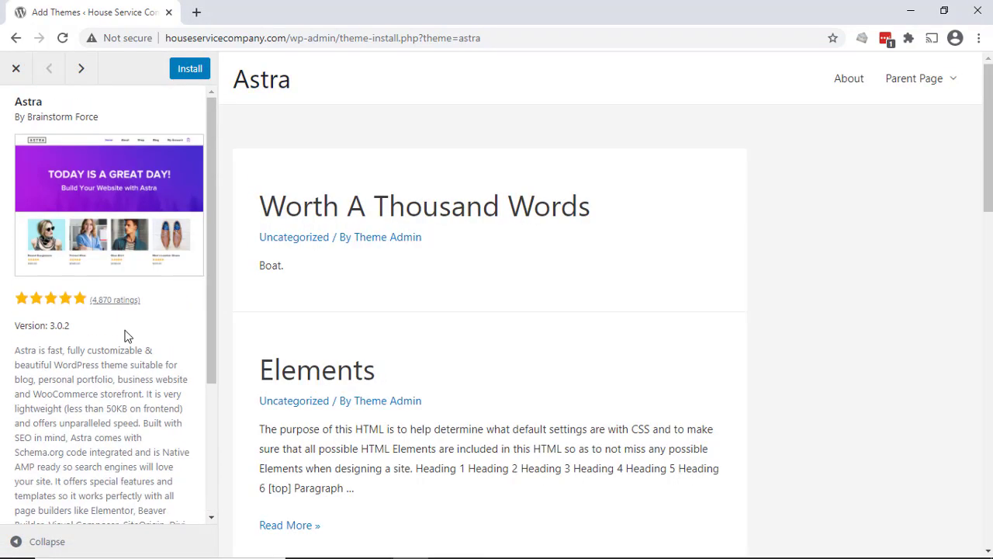
- Check Astra's user reviews and its WordPress.org theme page in a separate tab, and close the Astra preview
right_click(121, 301)
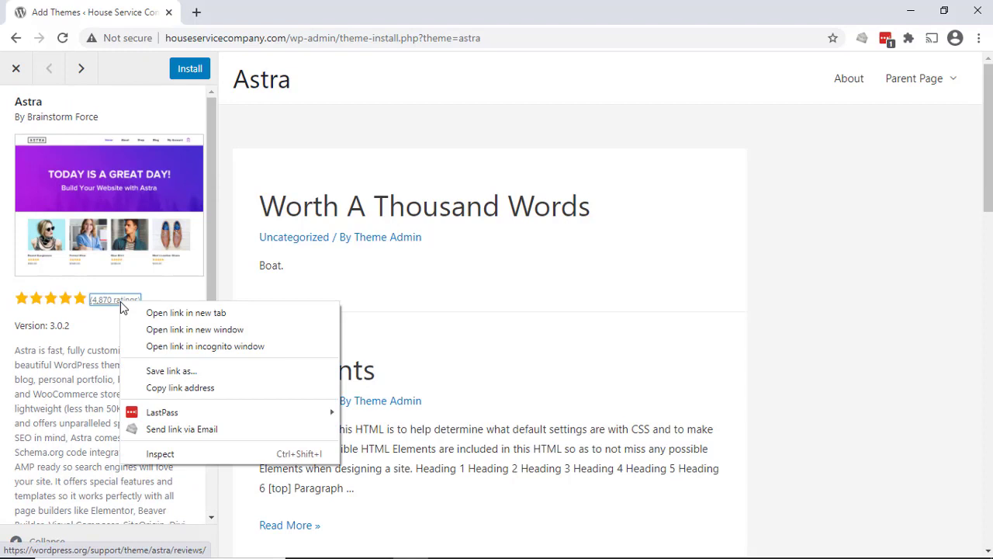
left_click(188, 315)
left_click(268, 14)
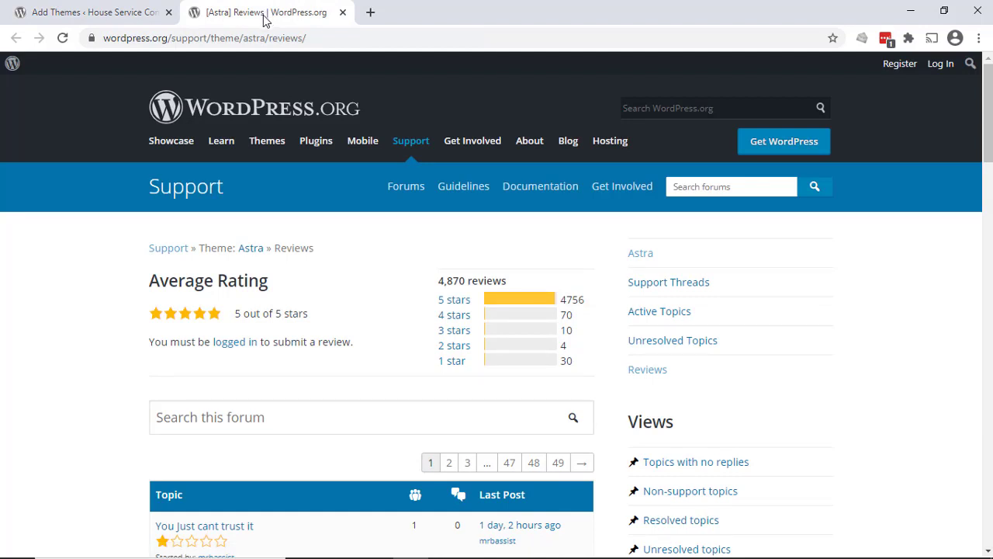
left_click(642, 259)
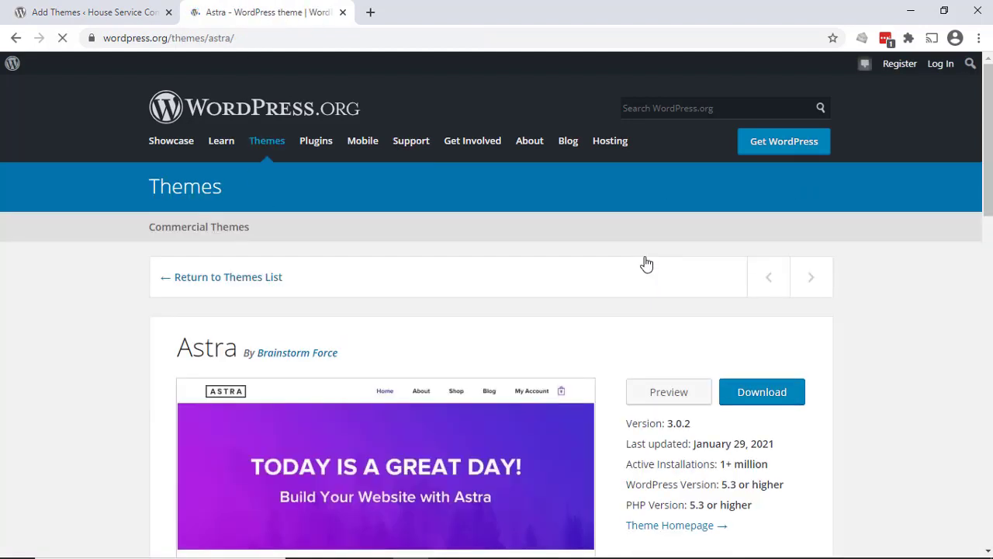
scroll(656, 326, "down", 1)
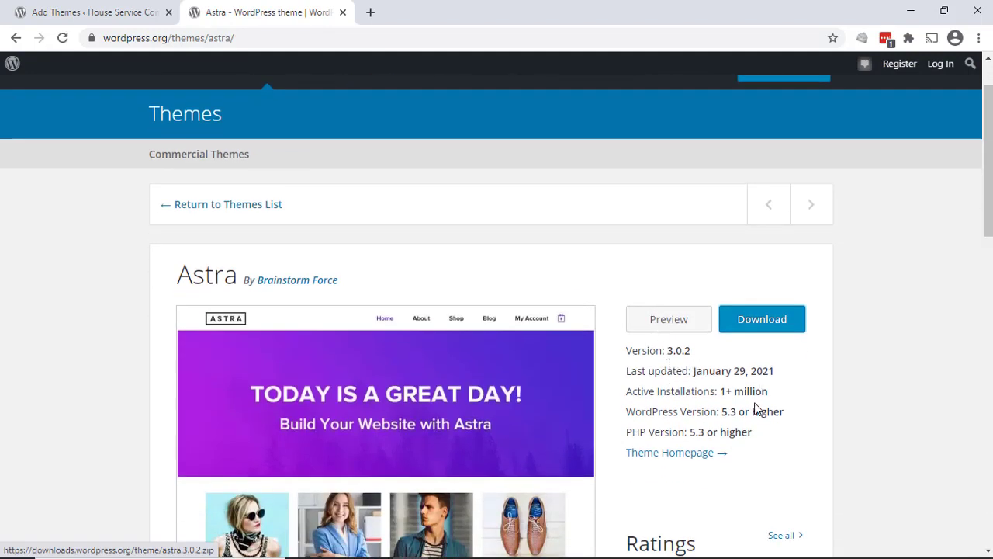
scroll(755, 409, "down", 4)
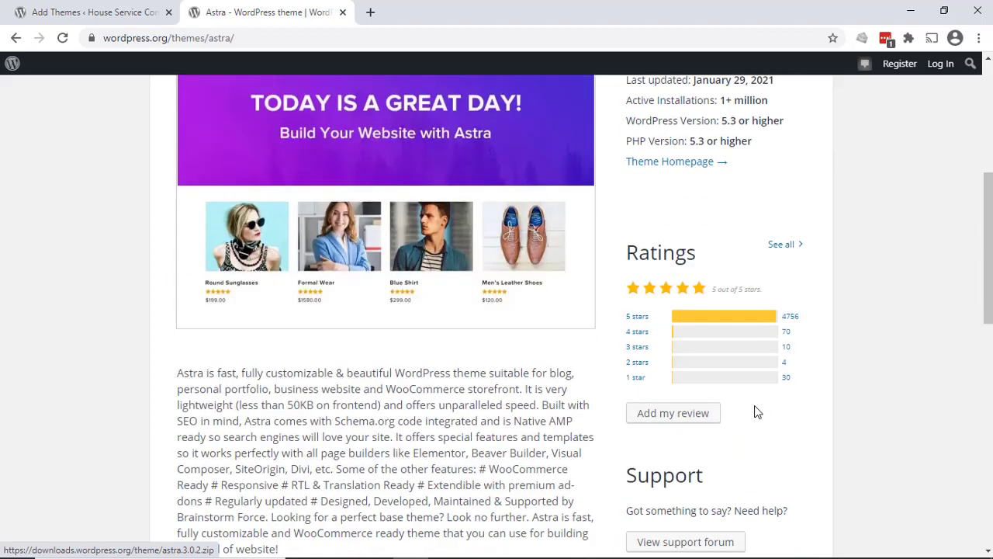
left_click(80, 11)
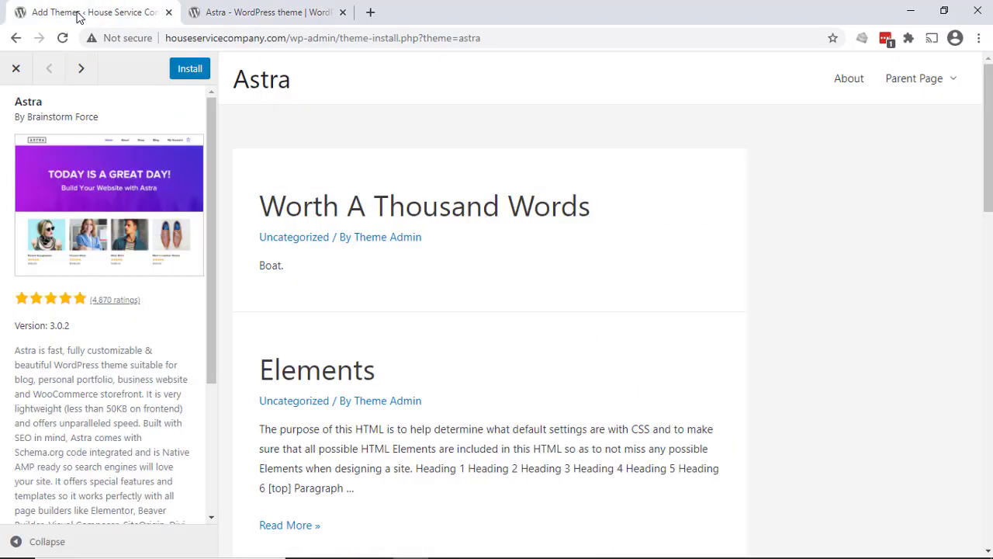
left_click(16, 69)
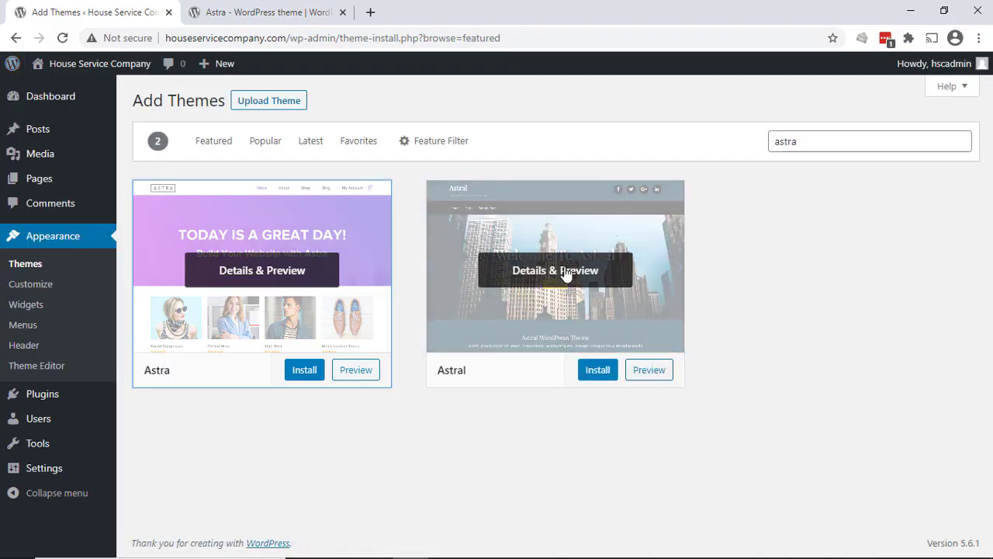
- Preview the Astral theme and check its reviews and WordPress.org theme page in a separate tab
left_click(567, 274)
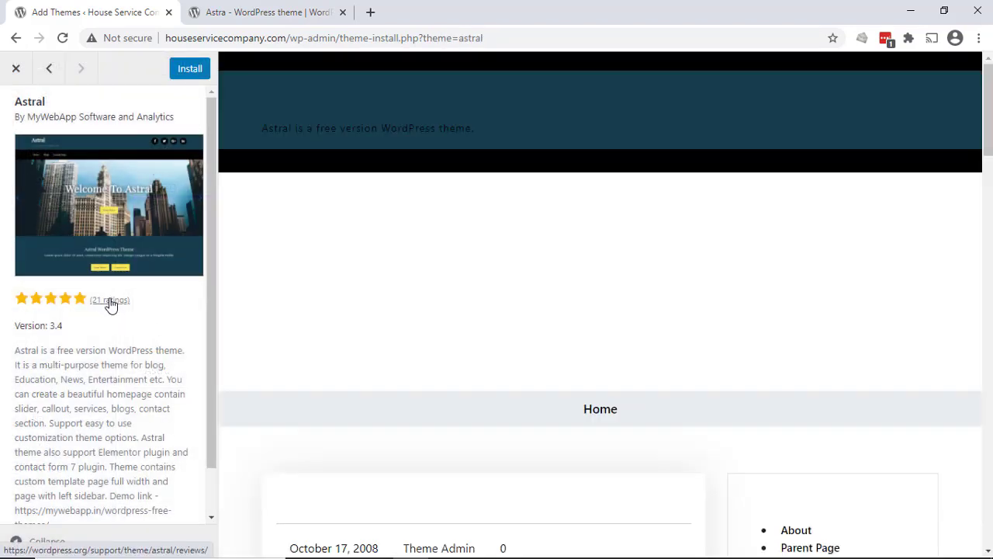
right_click(111, 304)
left_click(155, 308)
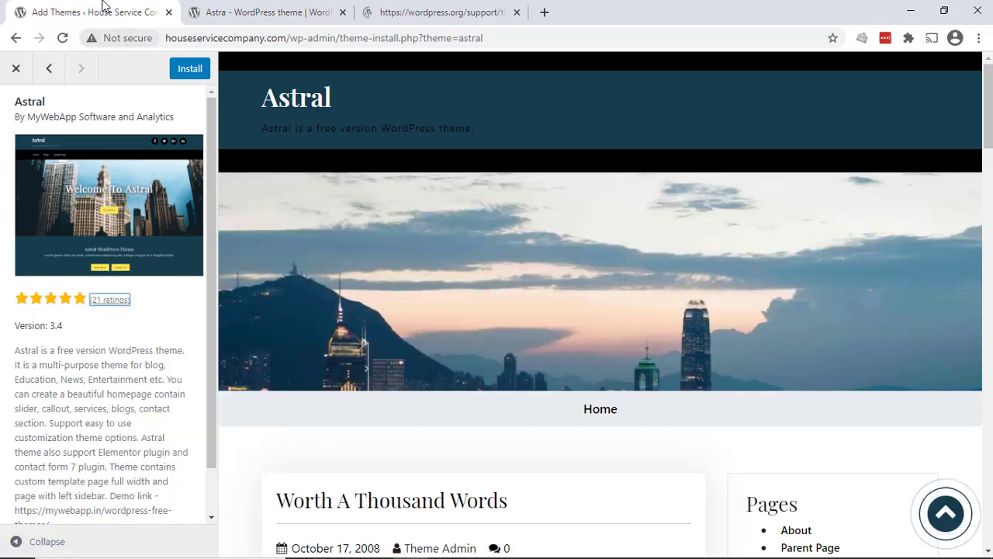
left_click(454, 14)
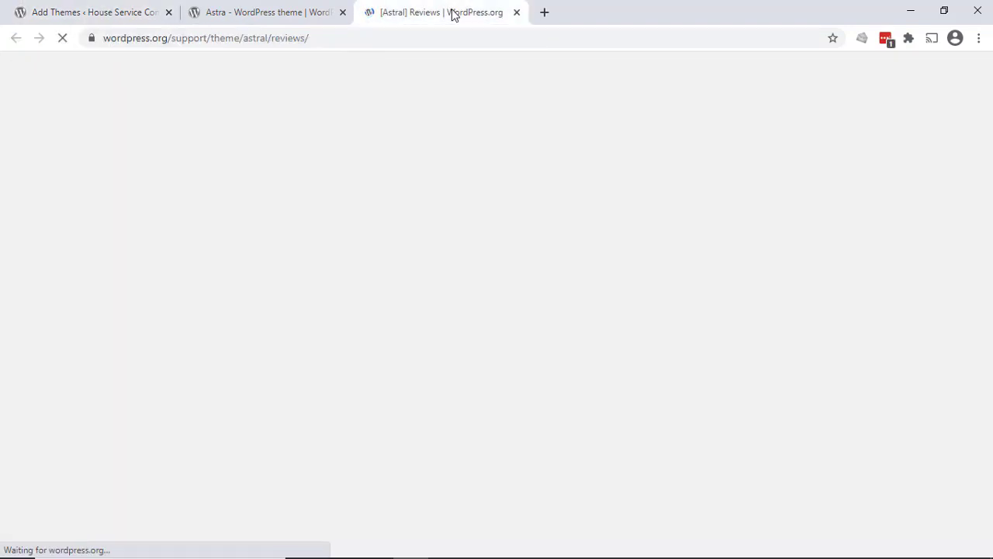
left_click(643, 255)
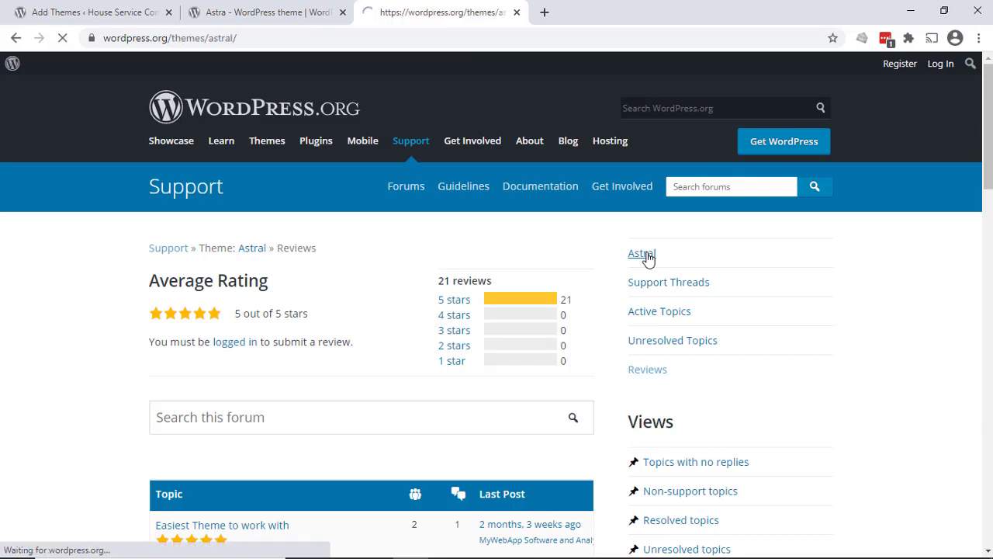
scroll(716, 464, "down", 1)
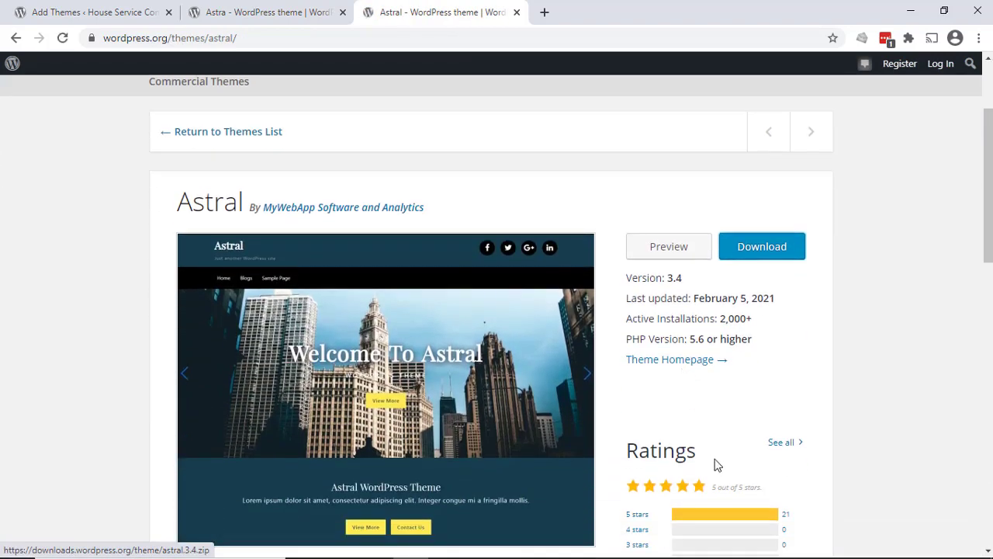
- Compare the active installations and ratings on the Astra and Astral theme pages, and close both pages and the Astral preview
left_click(302, 13)
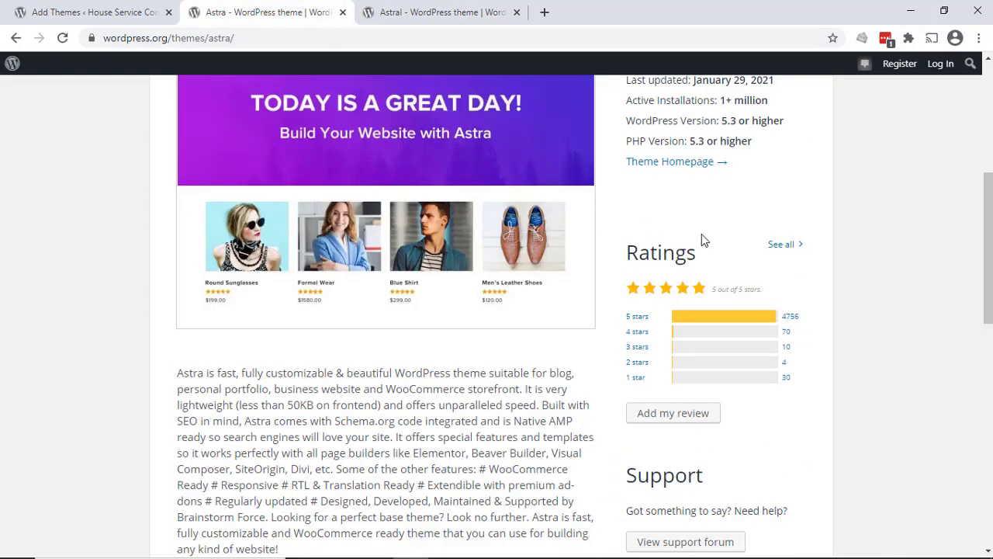
scroll(704, 241, "up", 2)
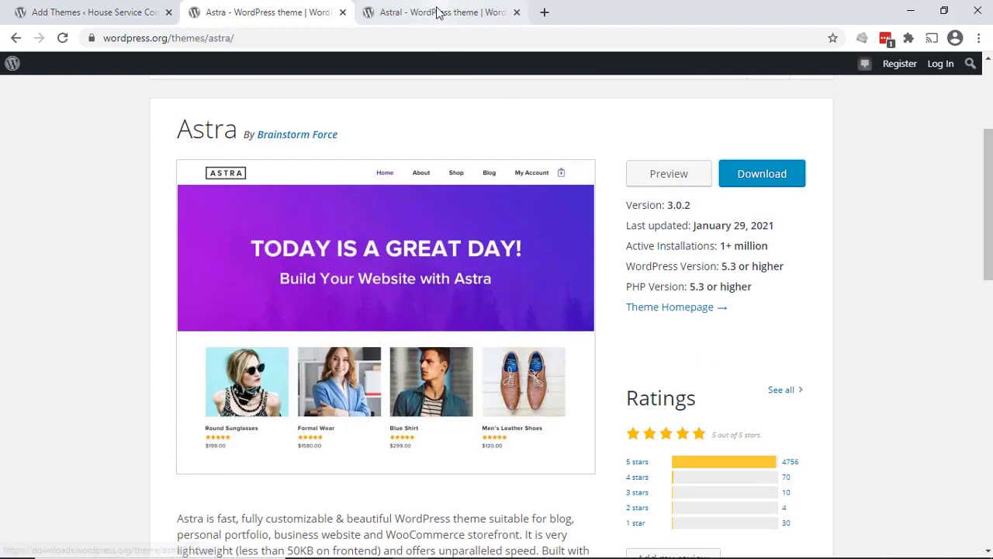
left_click(437, 13)
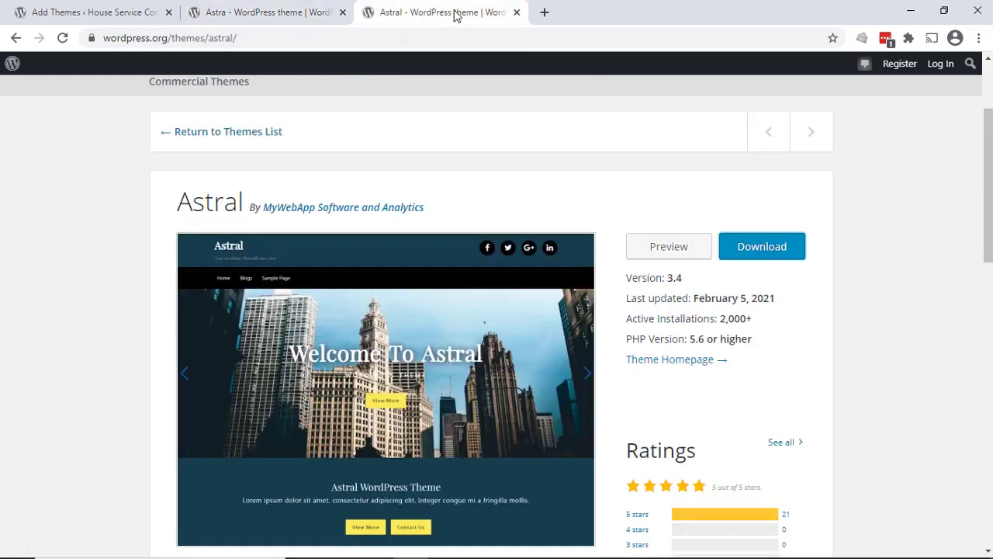
left_click(516, 12)
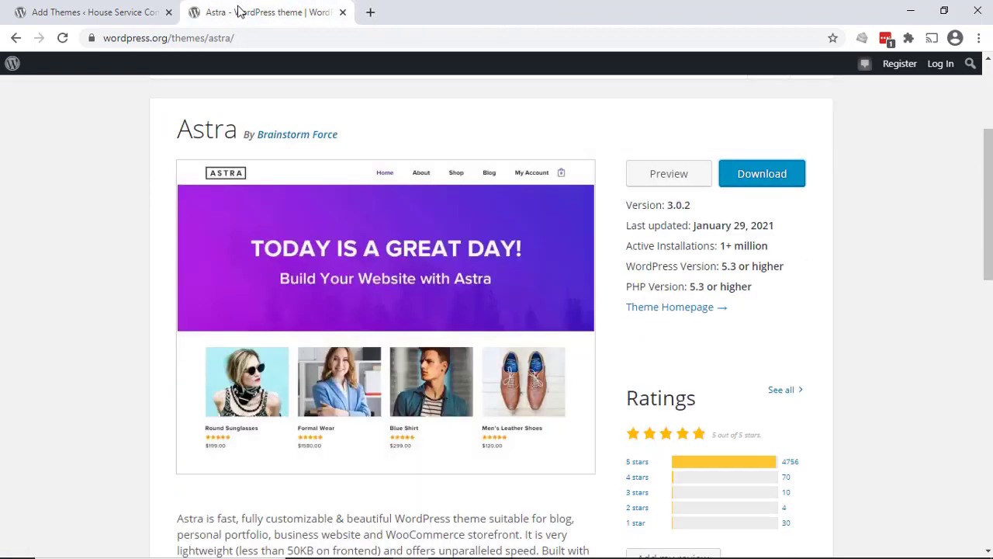
left_click(343, 13)
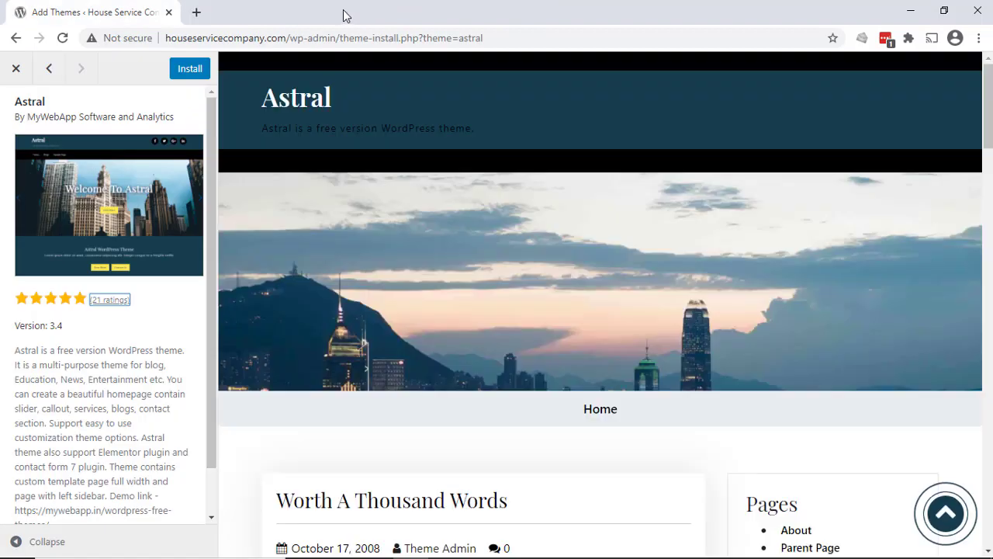
left_click(18, 71)
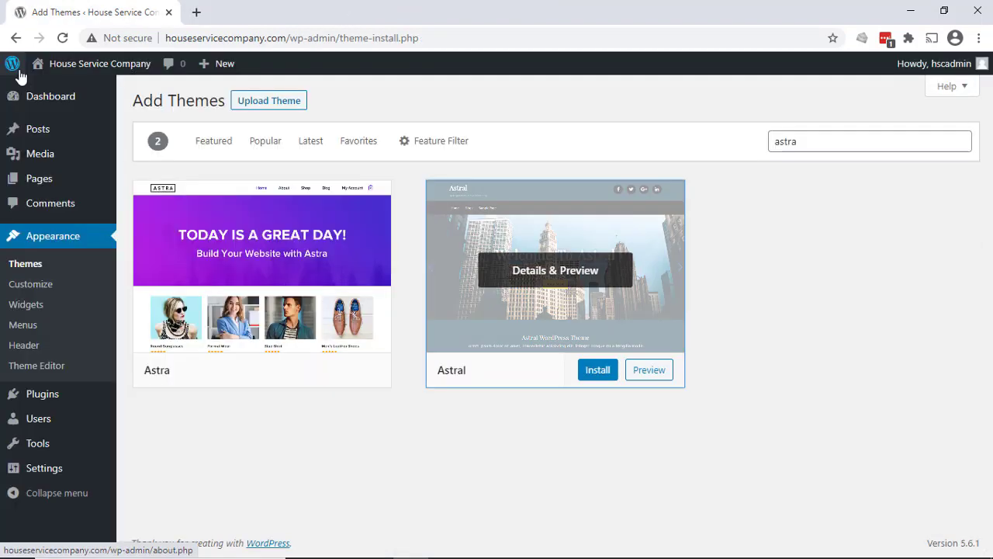
- Install the Astra theme and open the list of installed themes
mouse_move(296, 377)
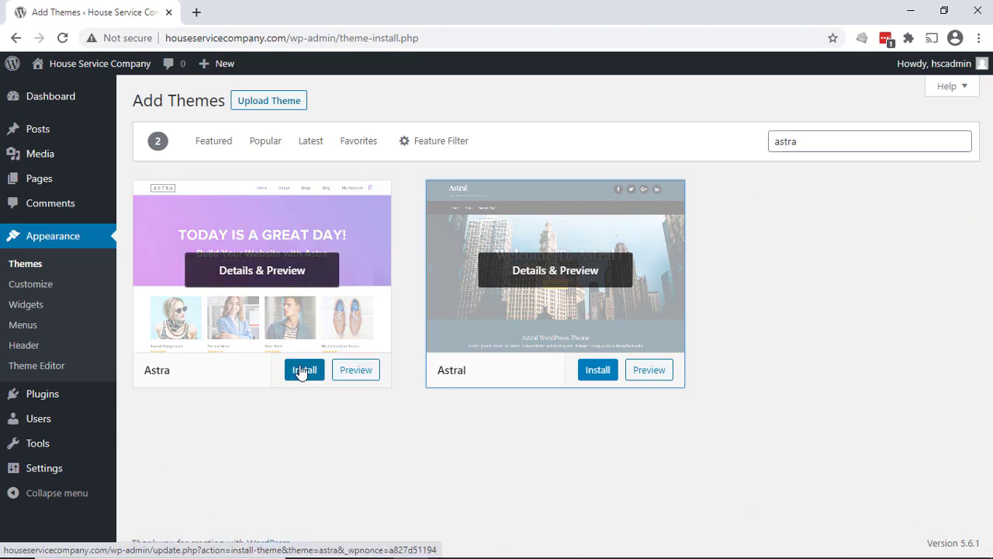
left_click(301, 371)
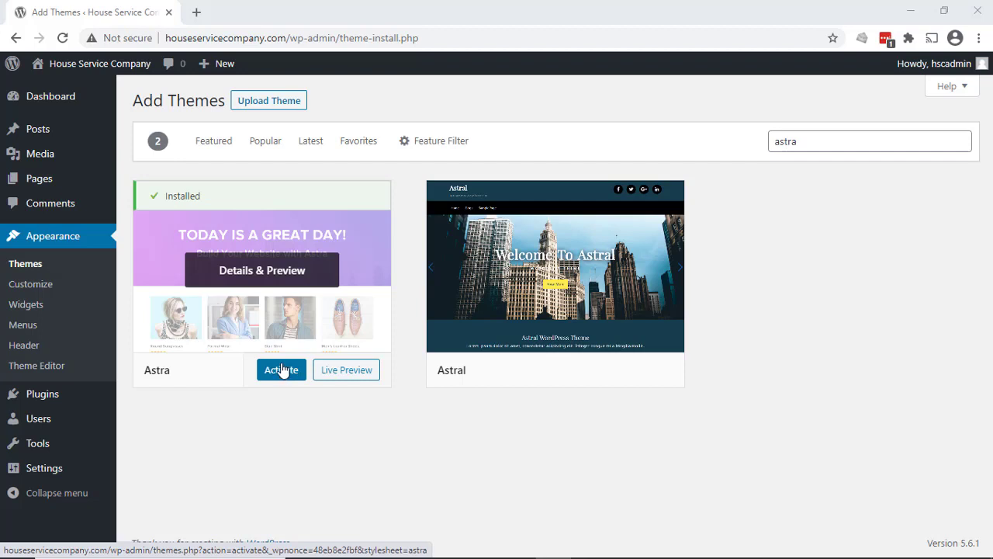
left_click(25, 265)
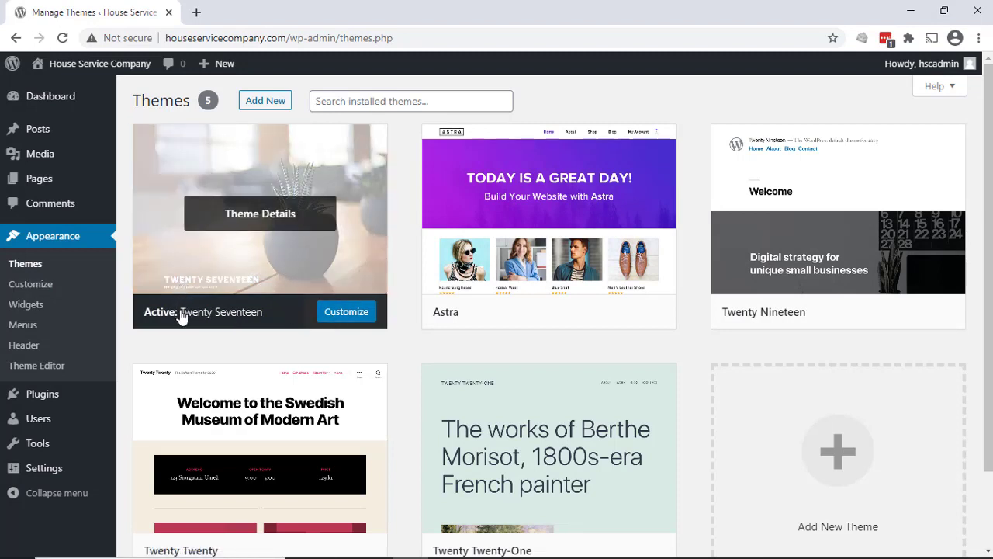
- Open the customizer for Twenty Seventeen and view the Site Identity settings through the site title in the preview
left_click(365, 319)
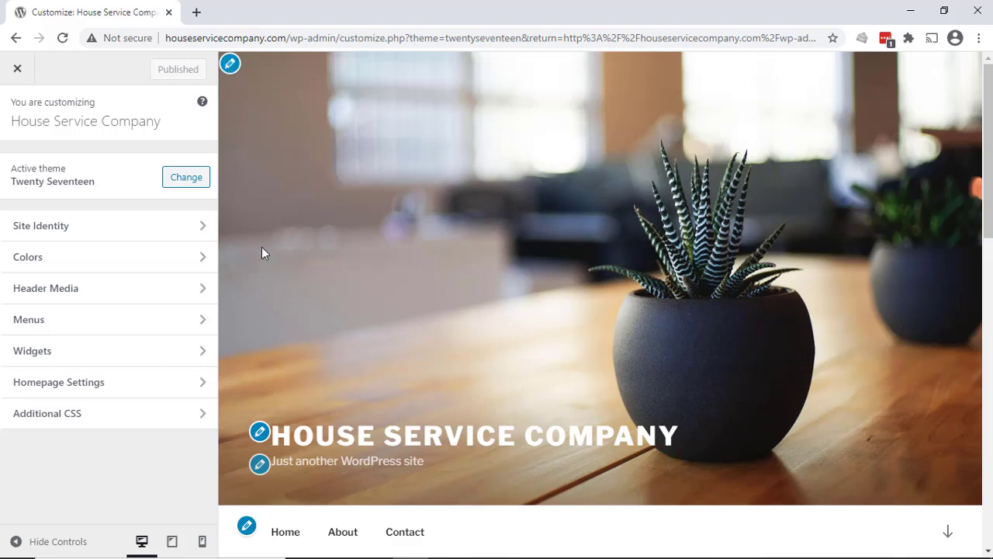
left_click(260, 433)
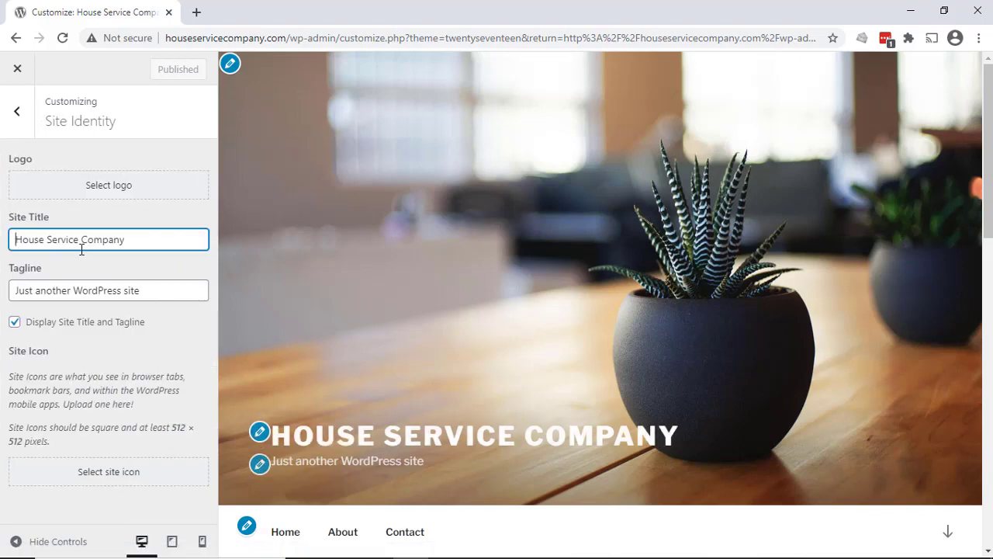
left_click(17, 111)
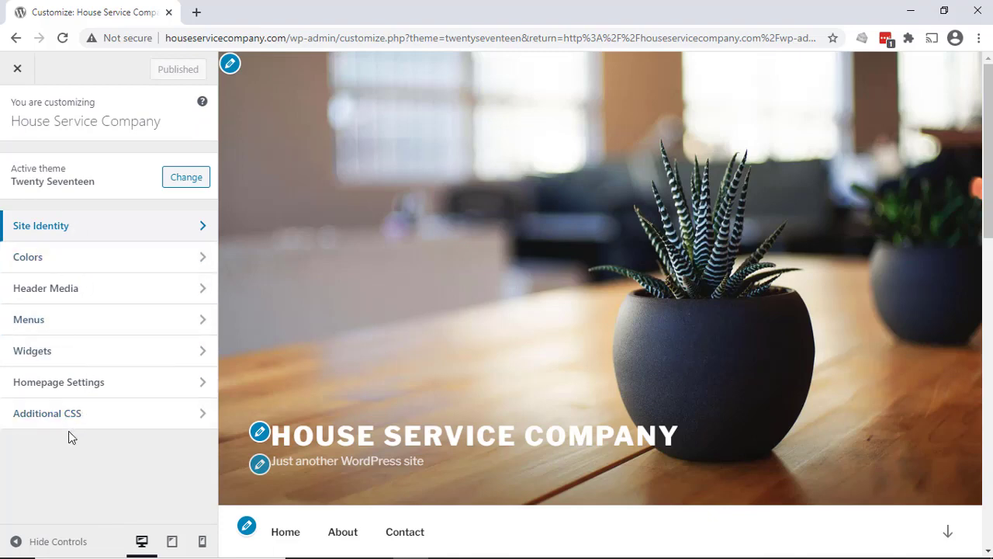
- Switch the display of the site title and tagline off and back on in the Site Identity settings
left_click(62, 229)
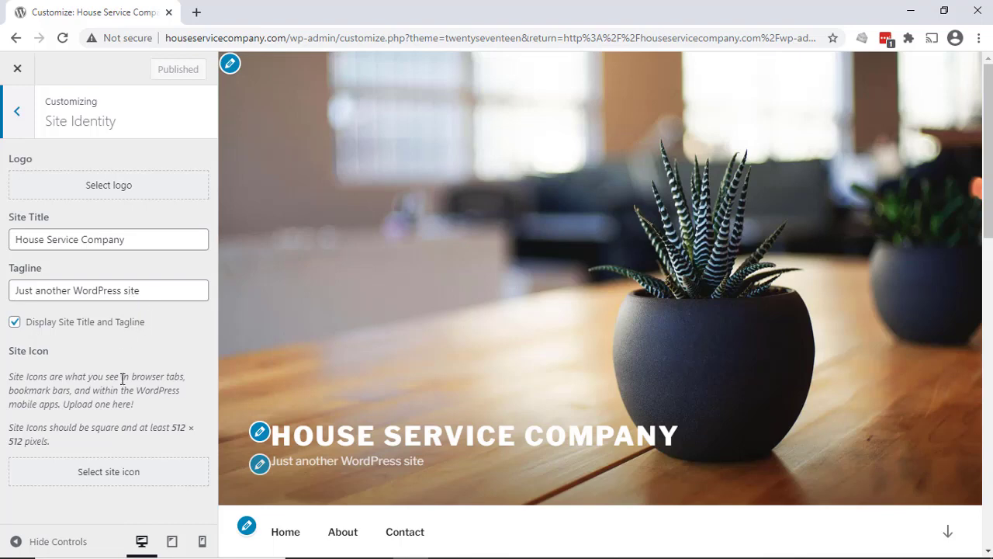
left_click(15, 322)
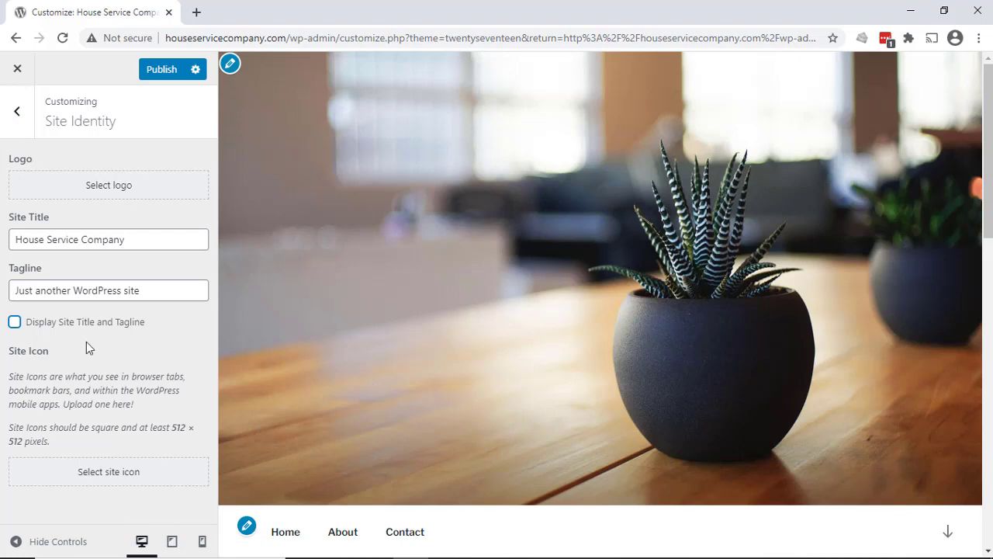
left_click(15, 323)
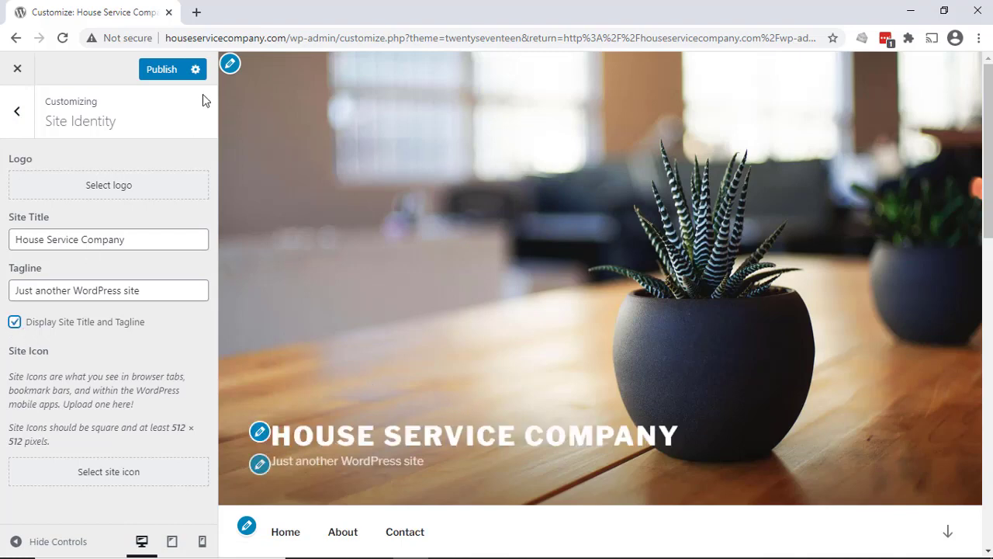
- View the Header Media settings from the header in the preview and return to the customizer overview
left_click(230, 66)
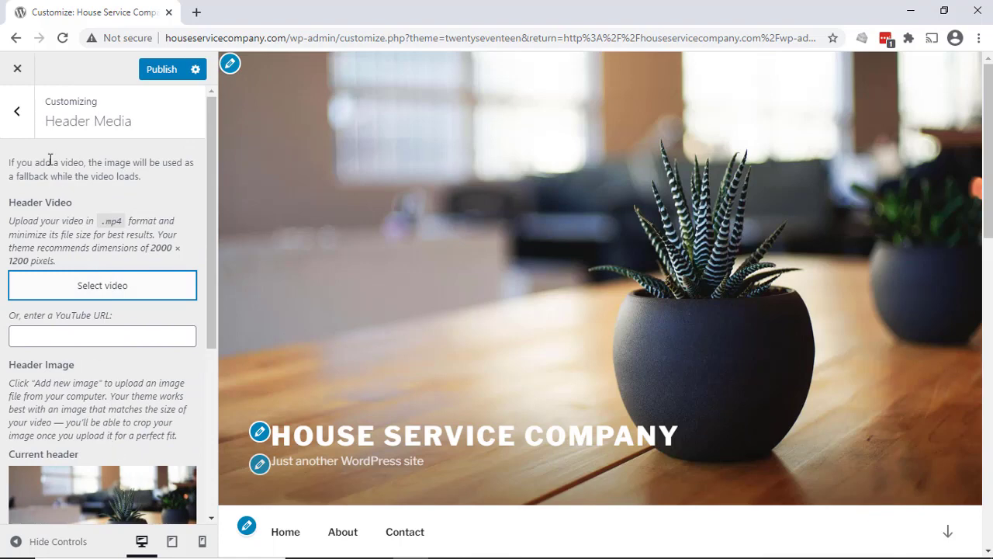
left_click(19, 115)
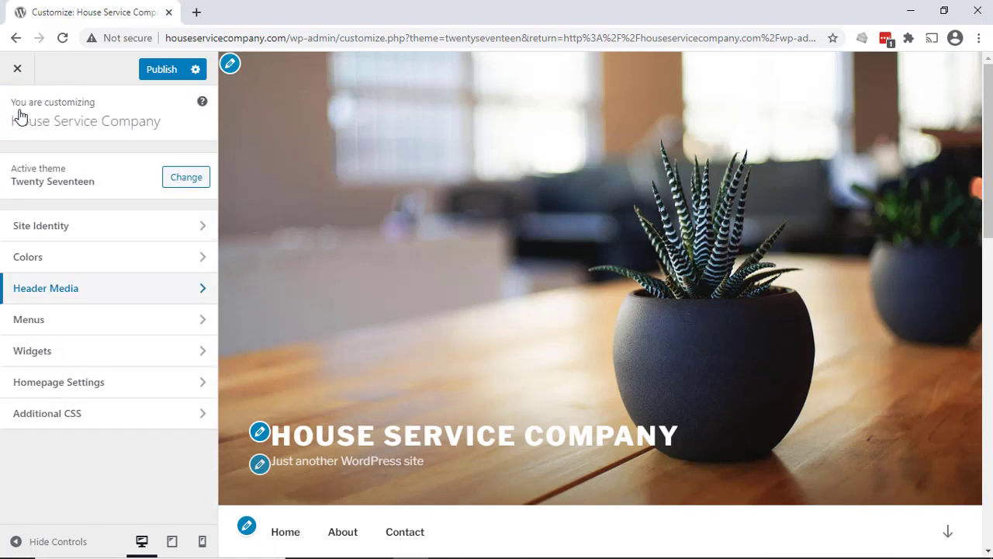
- View the Site Identity settings, then try the Dark color scheme in the Colors settings and restore Light
left_click(71, 227)
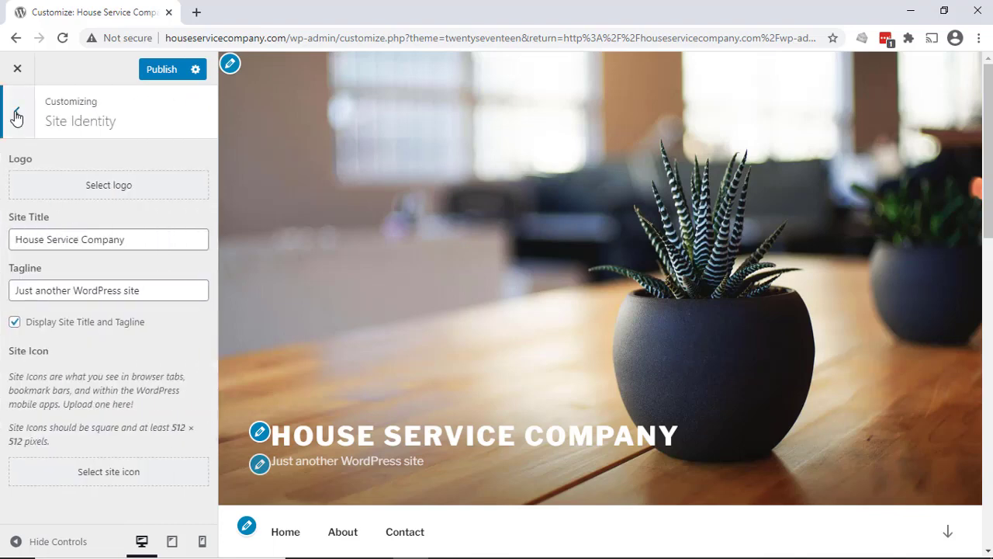
left_click(16, 113)
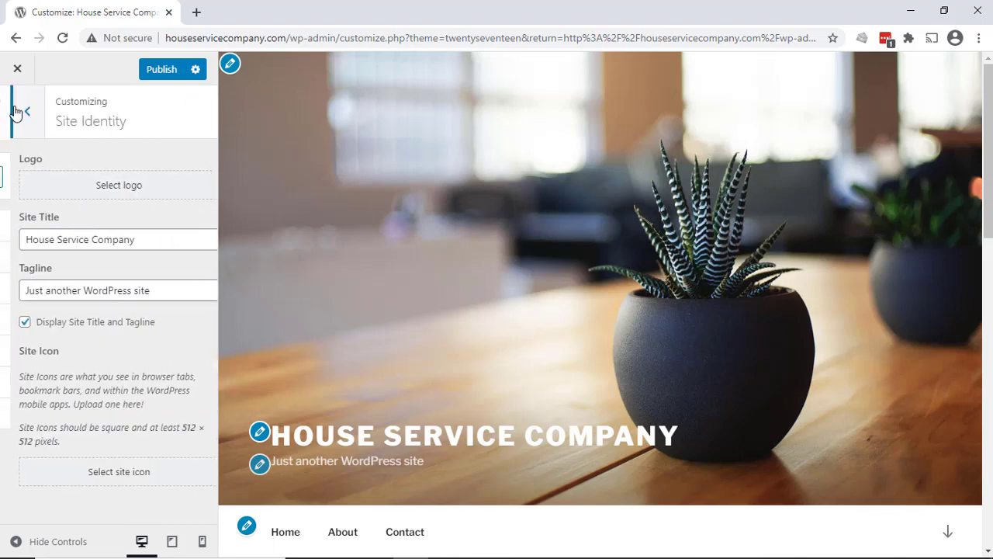
left_click(79, 259)
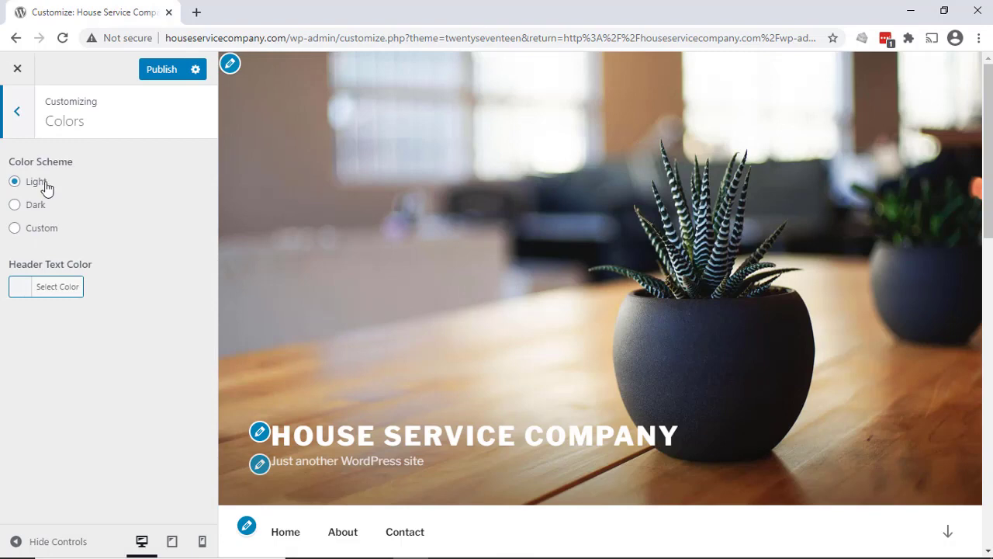
left_click(41, 208)
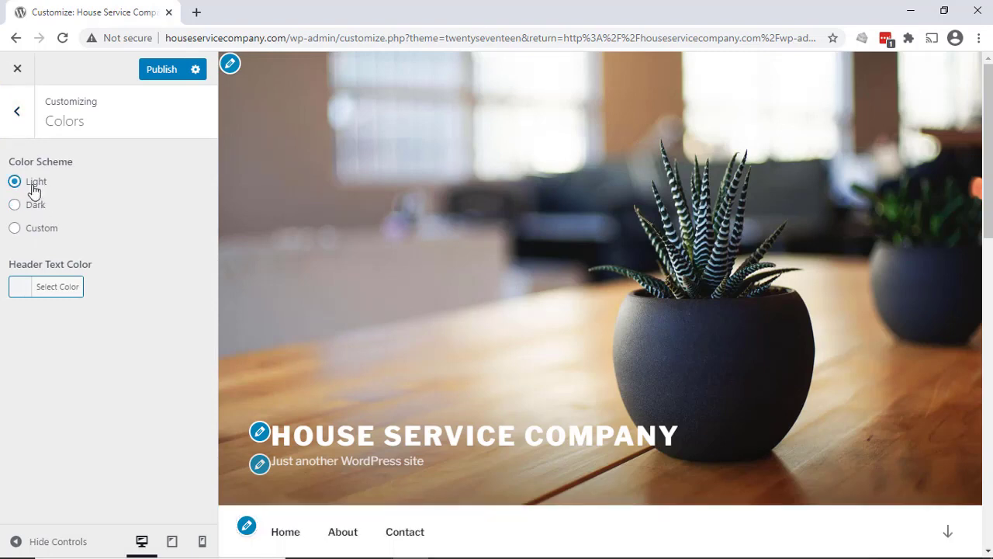
left_click_drag(34, 202, 37, 208)
left_click(37, 208)
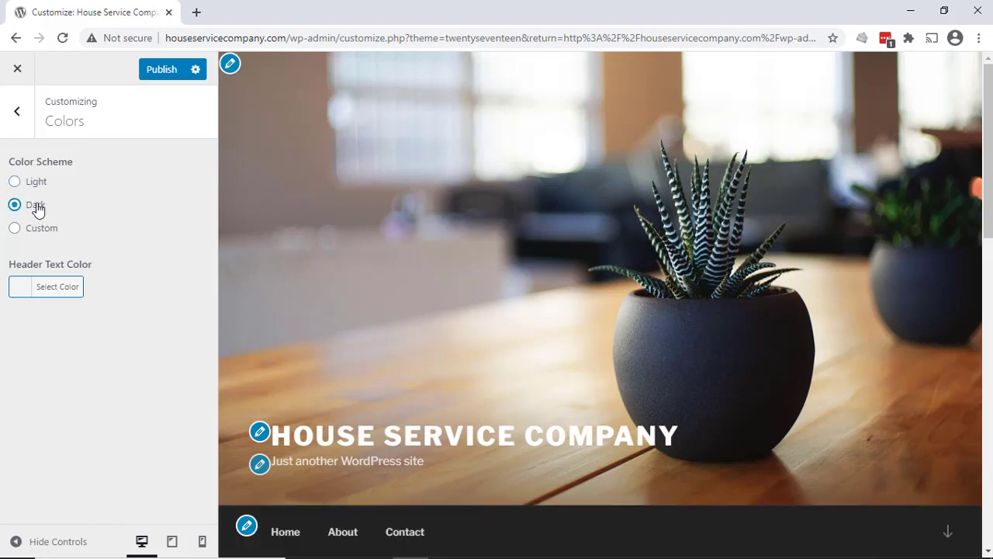
left_click(34, 183)
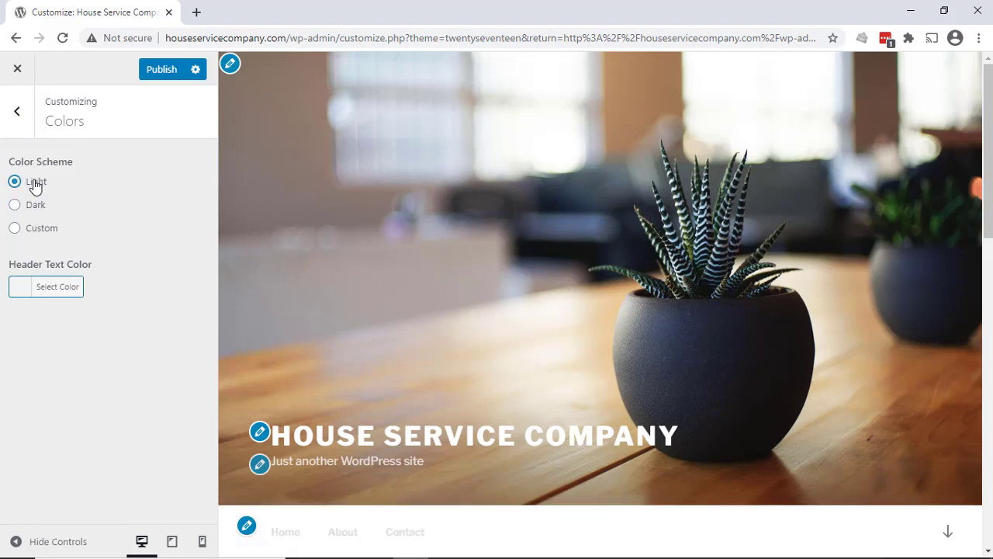
left_click(14, 116)
- View the Header Media settings and the Menus settings, returning to the customizer overview
left_click(90, 290)
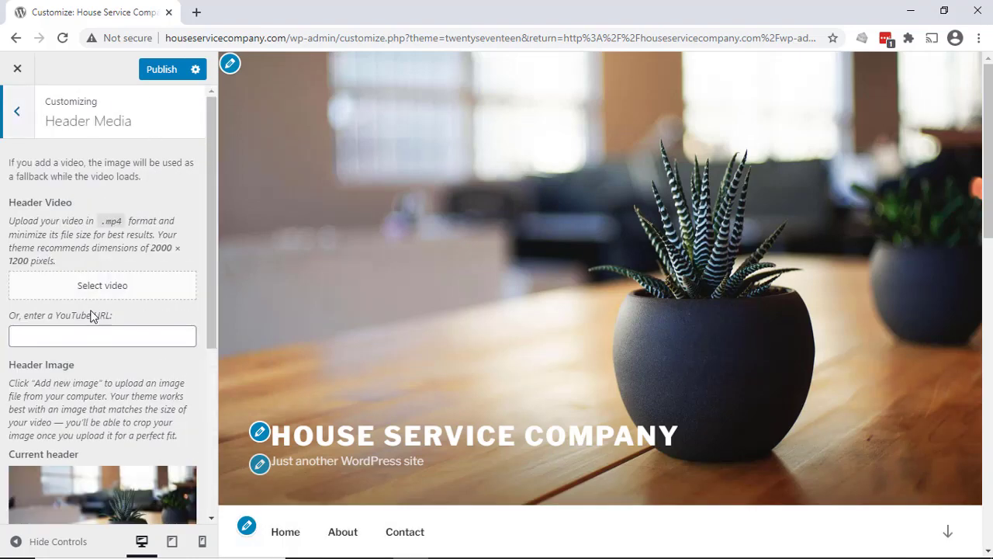
scroll(59, 377, "down", 4)
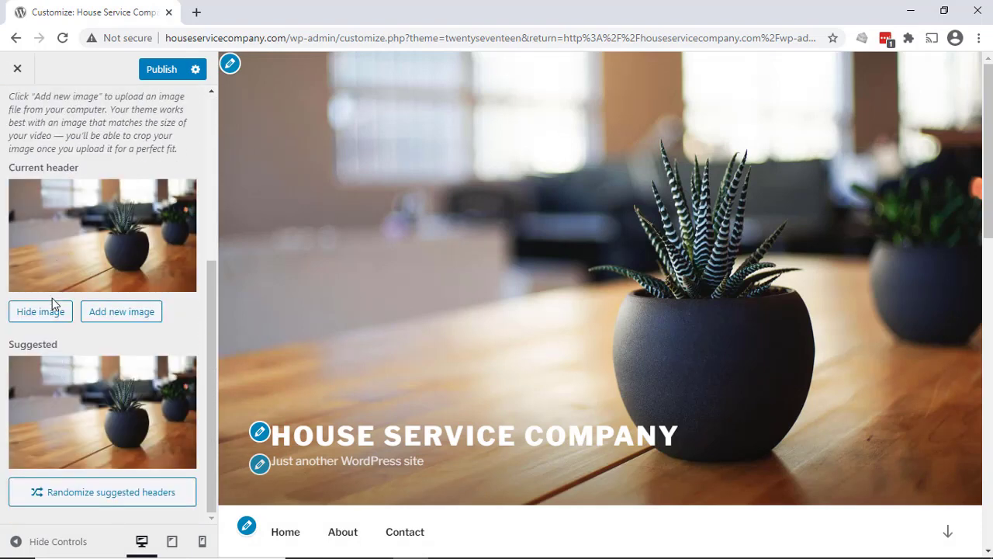
scroll(81, 372, "up", 4)
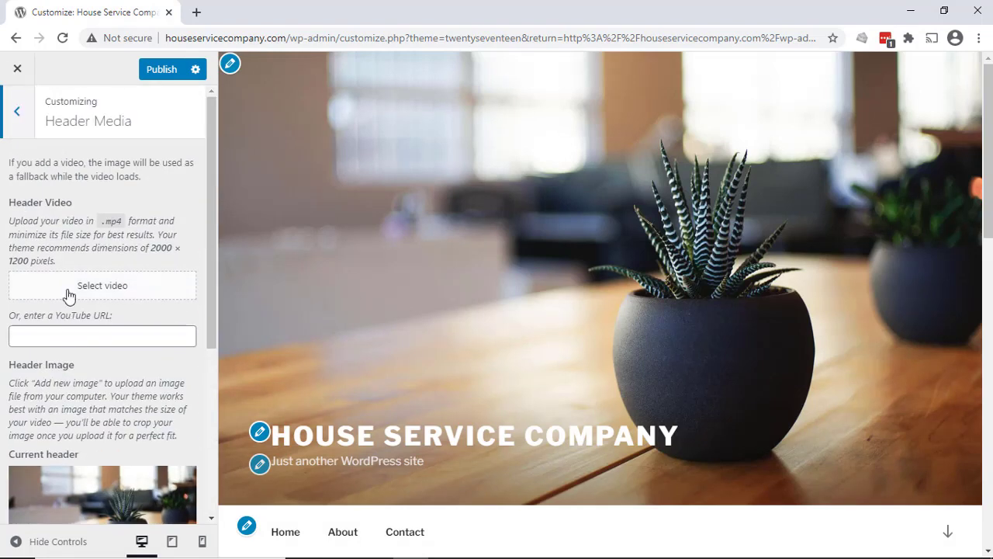
left_click(18, 112)
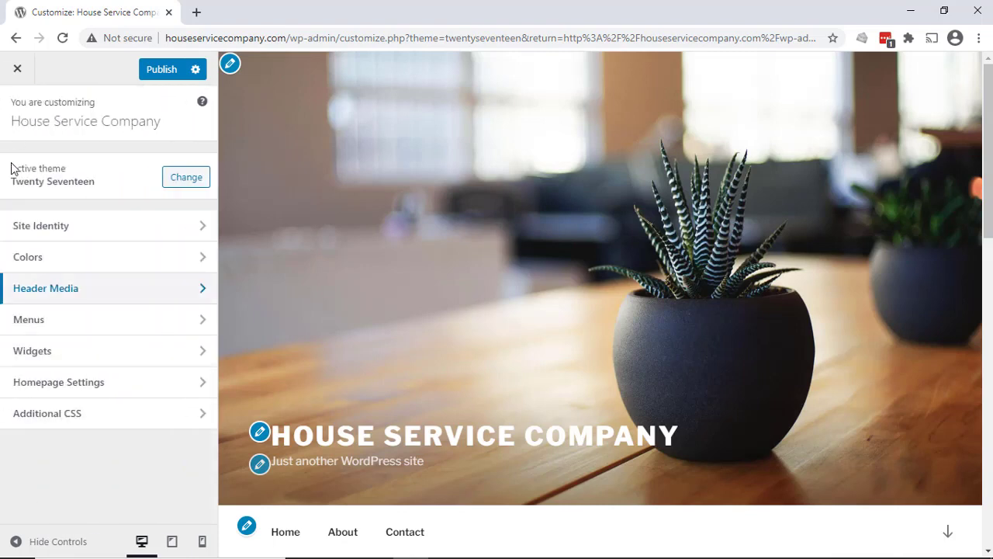
left_click(28, 325)
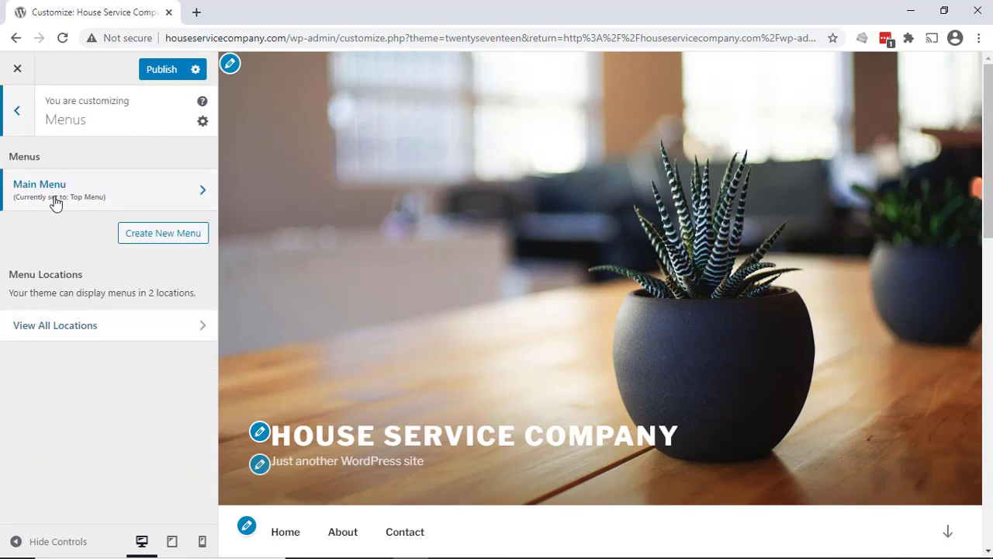
left_click(20, 116)
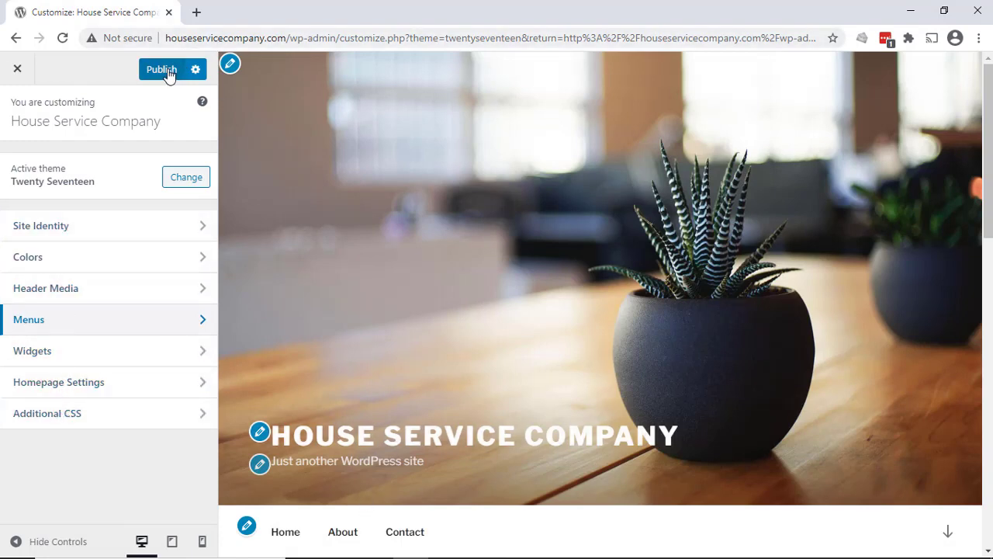
- Leave the customizer without saving the changes and activate the Astra theme
left_click(20, 69)
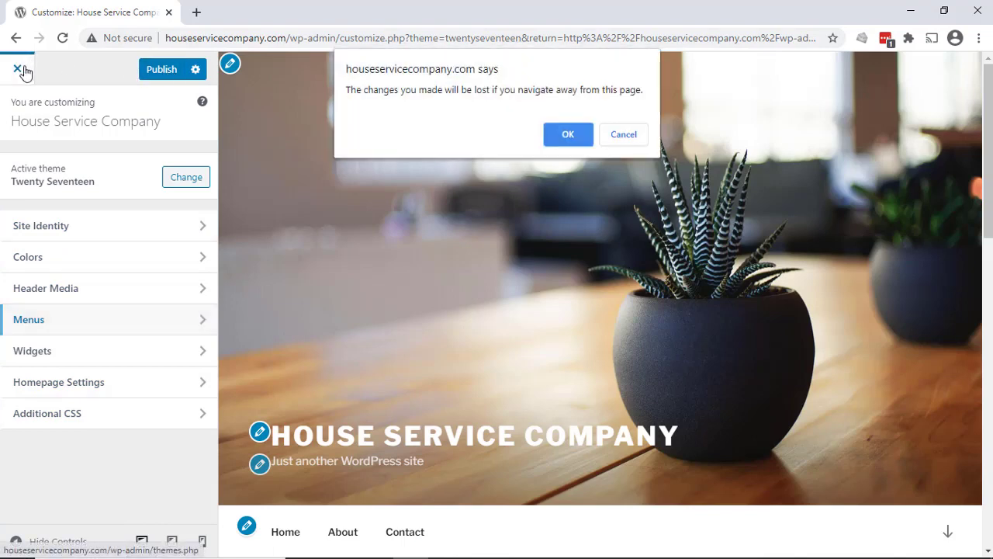
left_click(555, 137)
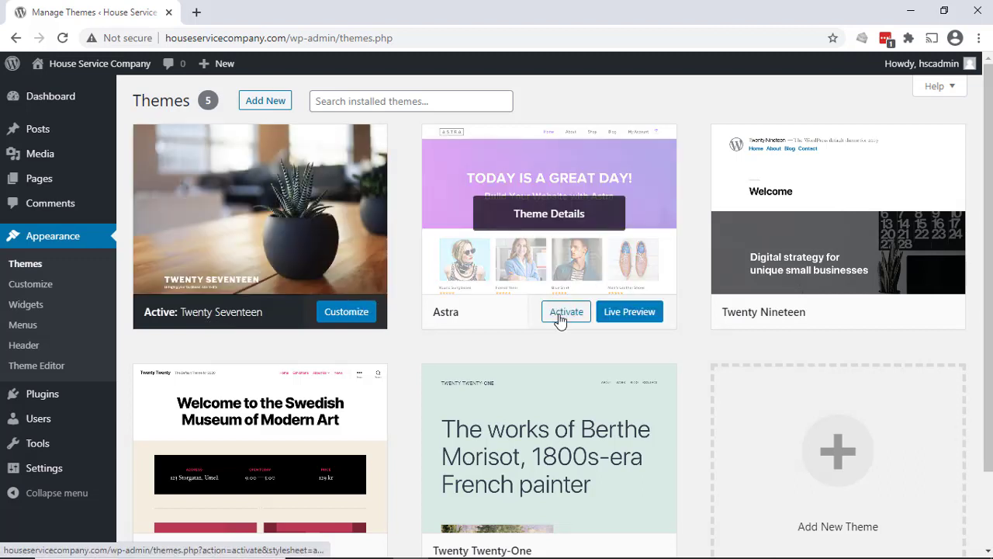
left_click(564, 318)
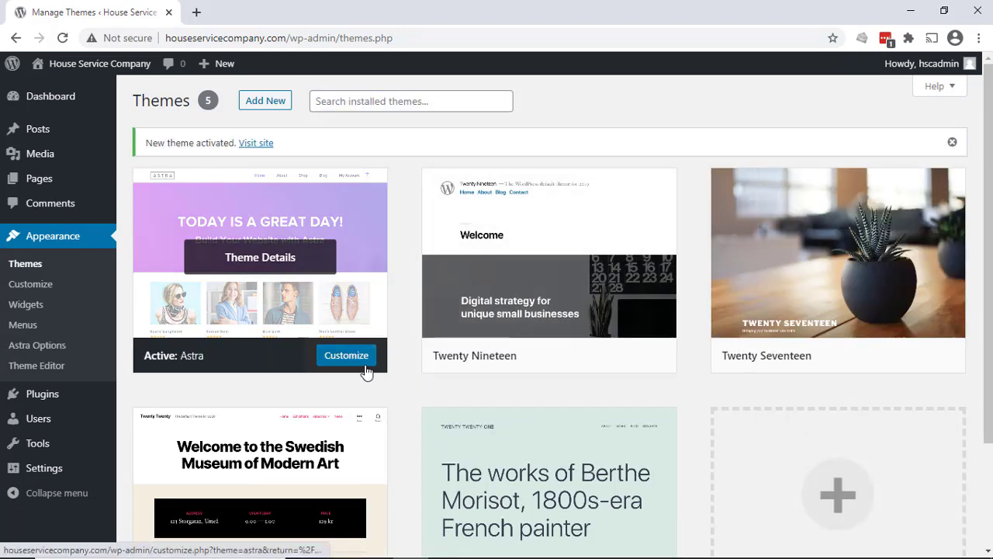
- Open the customizer for Astra and view the Base Typography settings under Global
left_click(32, 287)
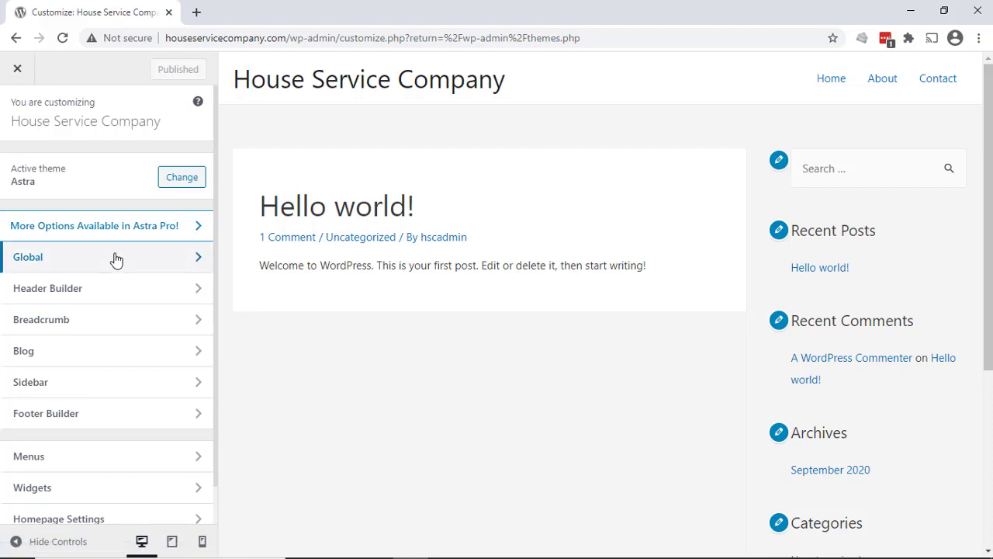
left_click(117, 259)
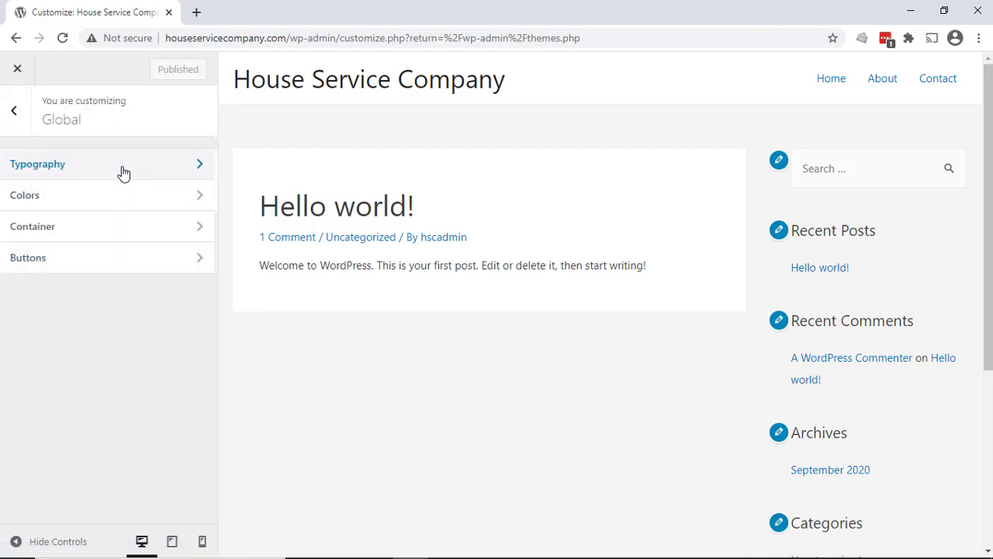
left_click(122, 172)
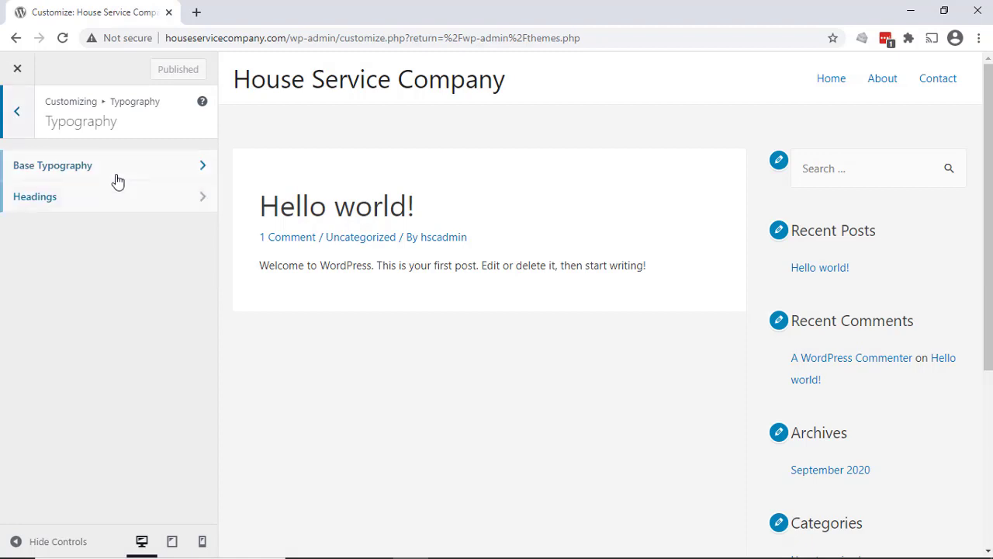
left_click(116, 180)
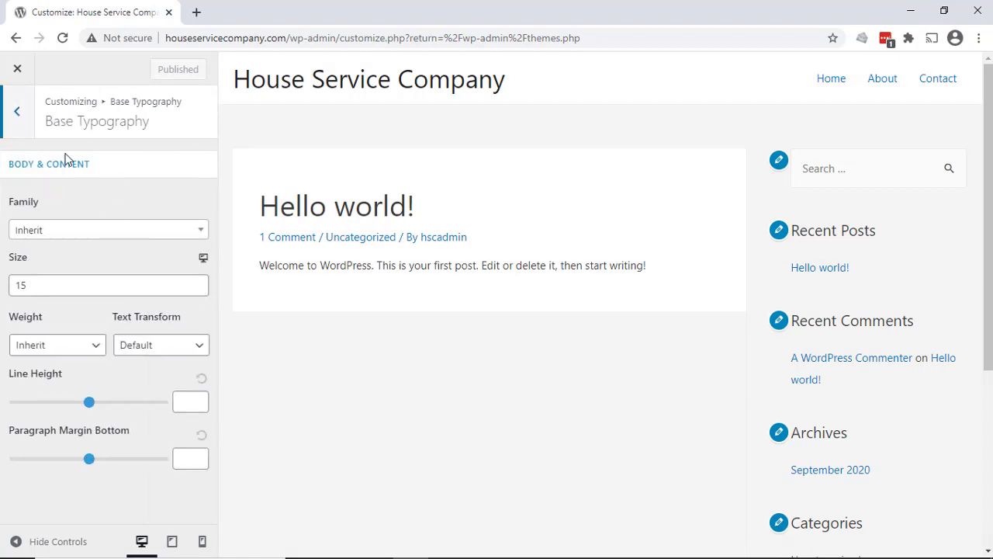
left_click(18, 113)
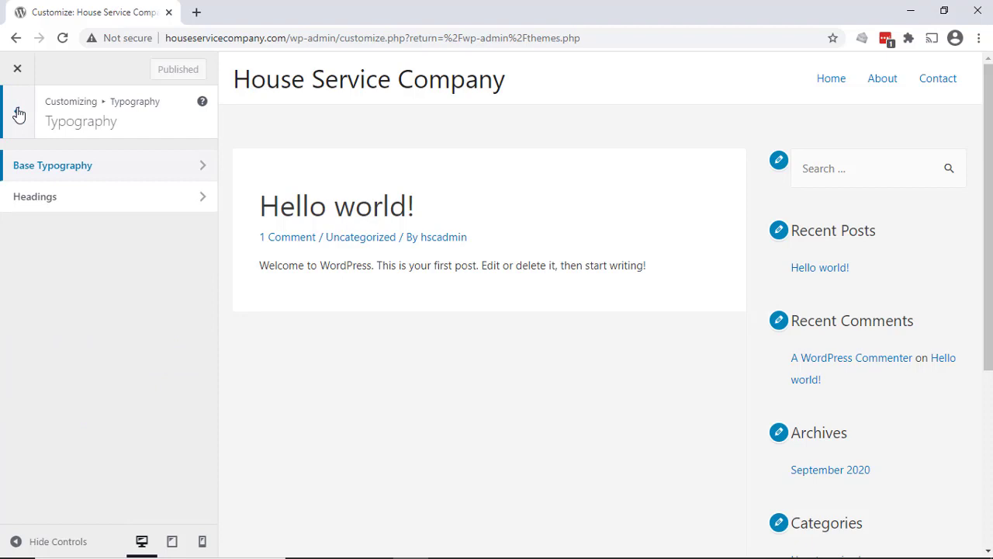
left_click(17, 114)
- View Astra's global Base Colors settings and return to the Global section
left_click(58, 201)
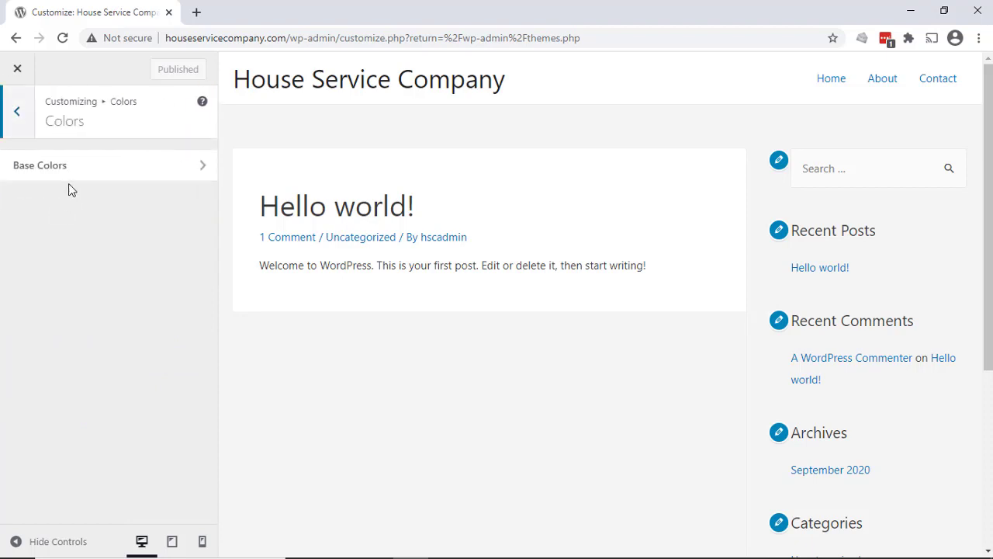
left_click(68, 176)
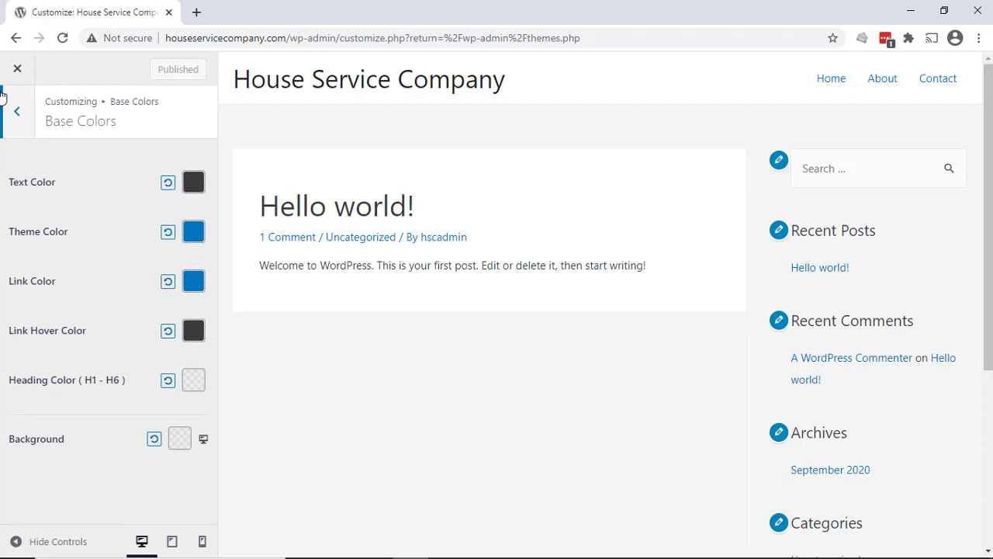
left_click(17, 112)
left_click(20, 113)
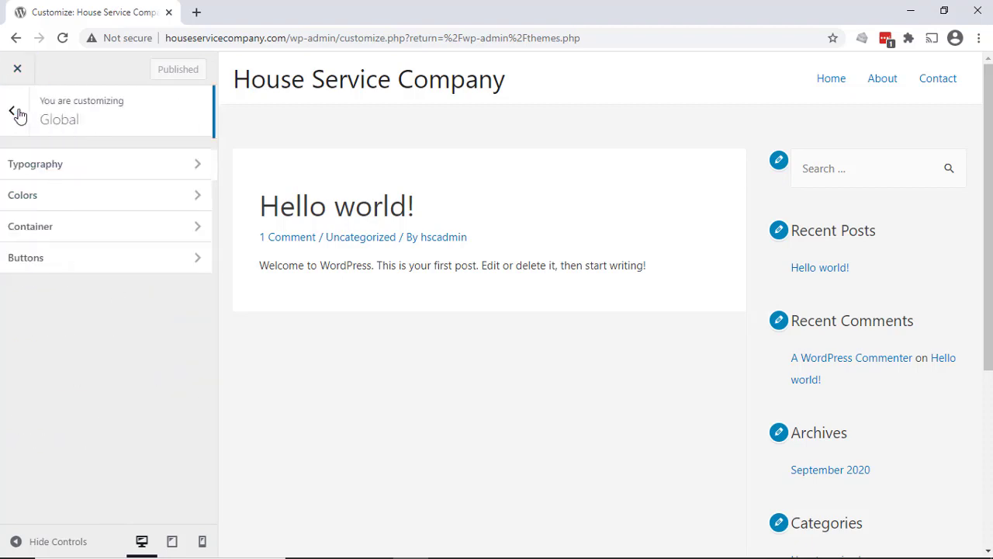
- View Astra's global Container and Buttons settings and return to the customizer overview
left_click(104, 237)
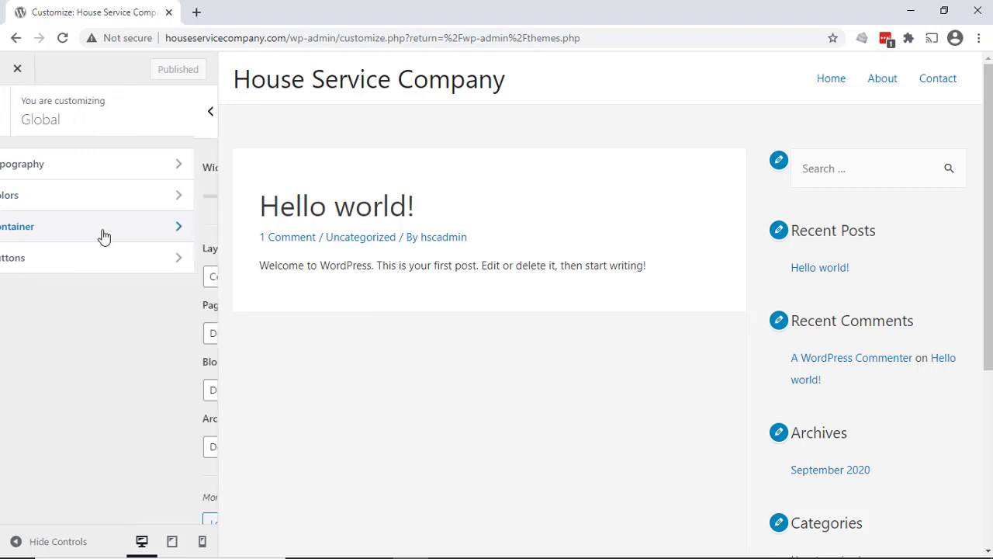
scroll(104, 235, "down", 1)
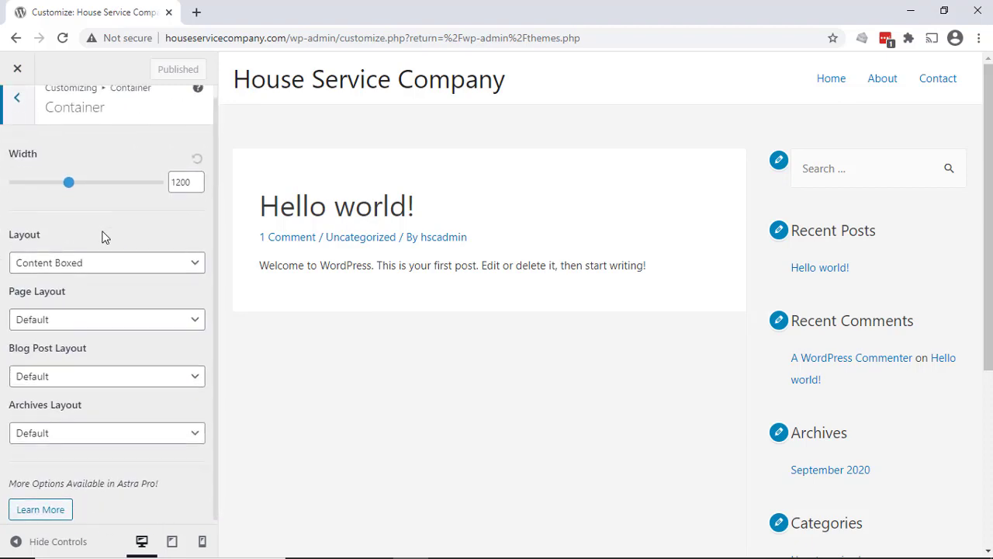
scroll(102, 227, "up", 1)
left_click(21, 120)
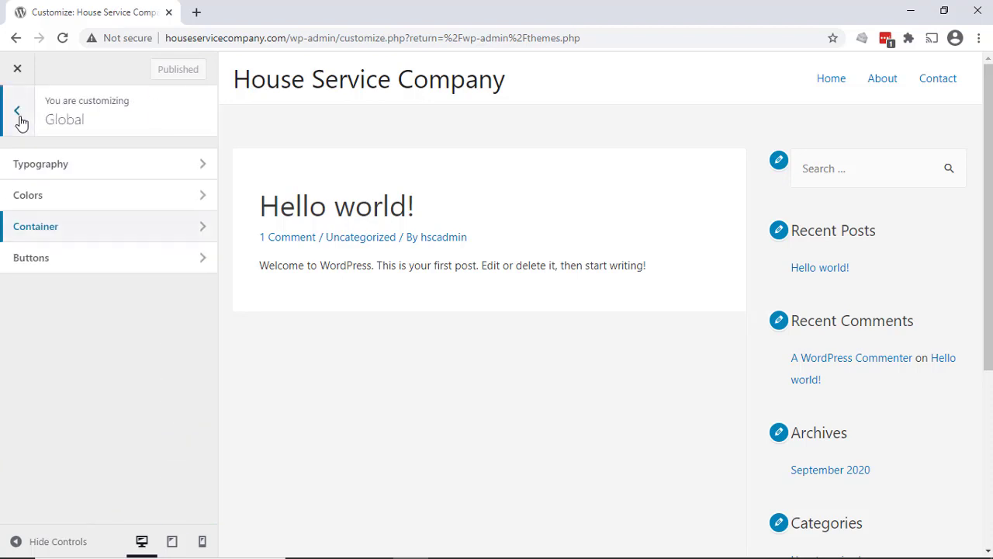
left_click(50, 257)
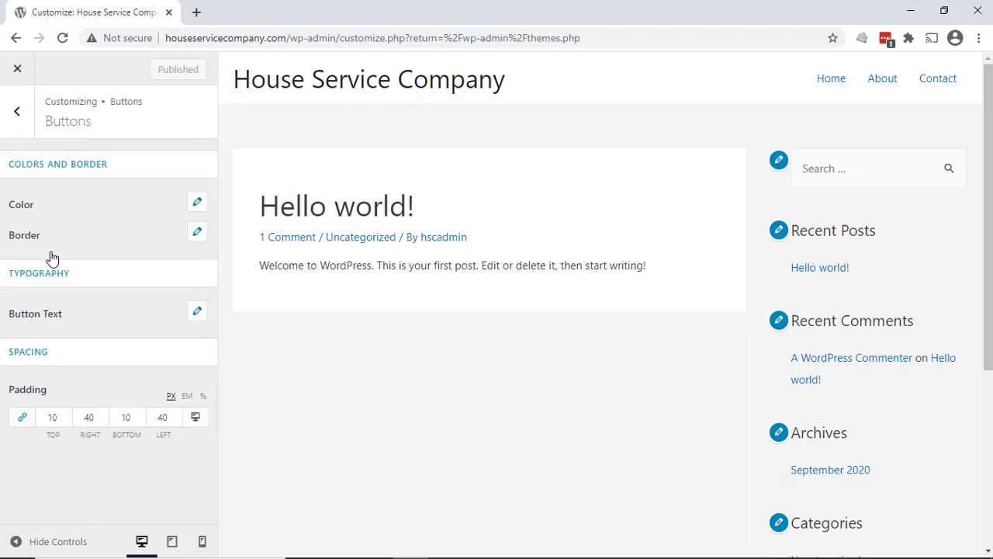
left_click(13, 122)
left_click(13, 121)
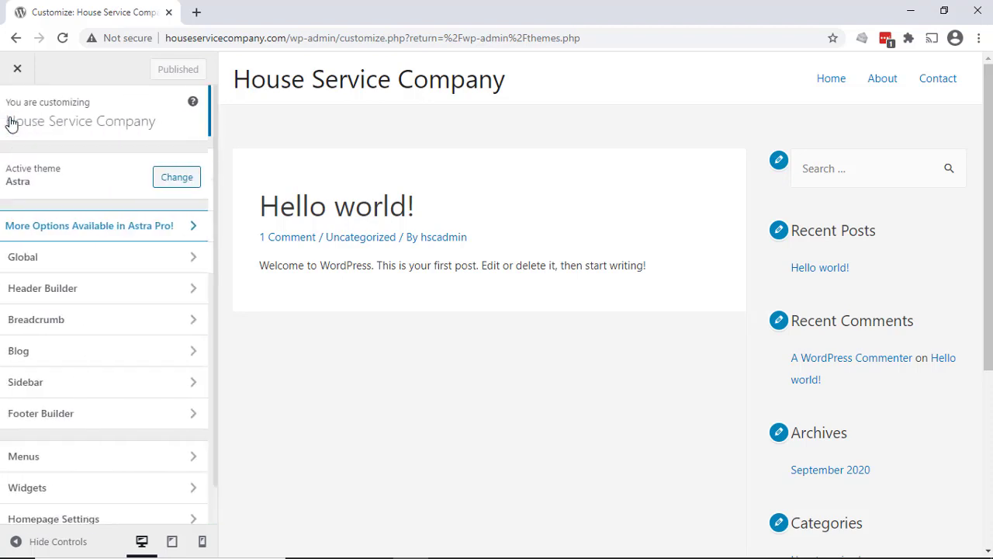
- View Astra's Header Builder, then look over the remaining sections in the customizer overview
left_click(93, 300)
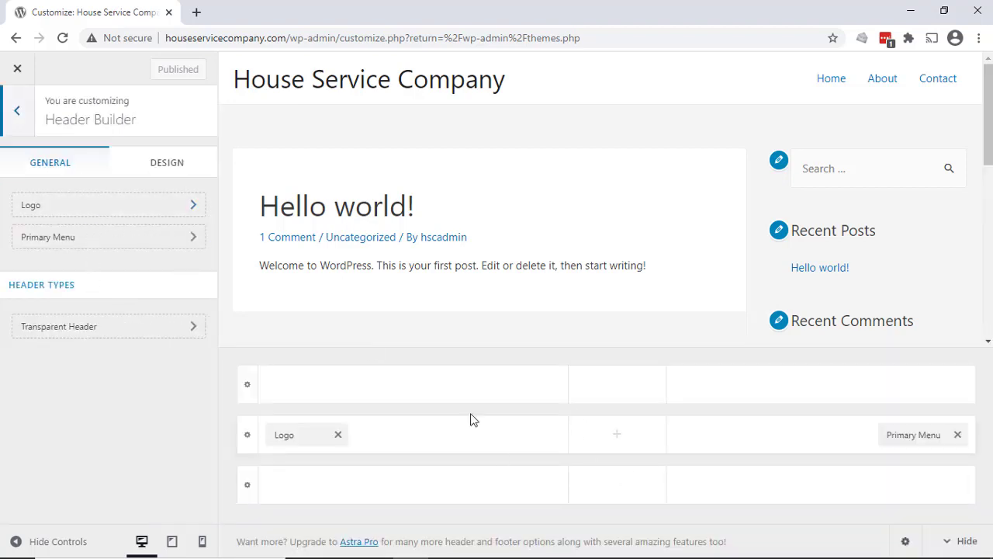
left_click(18, 113)
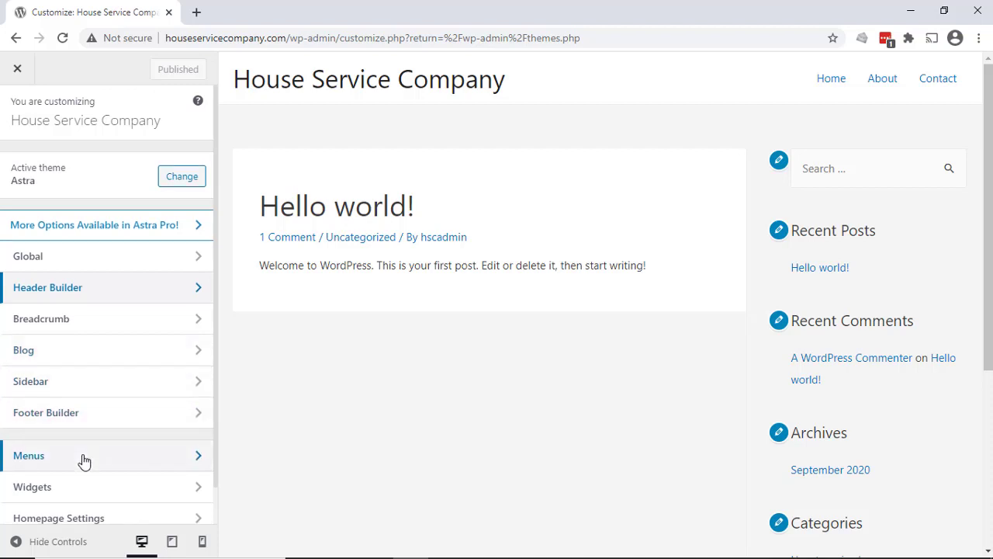
scroll(82, 461, "down", 1)
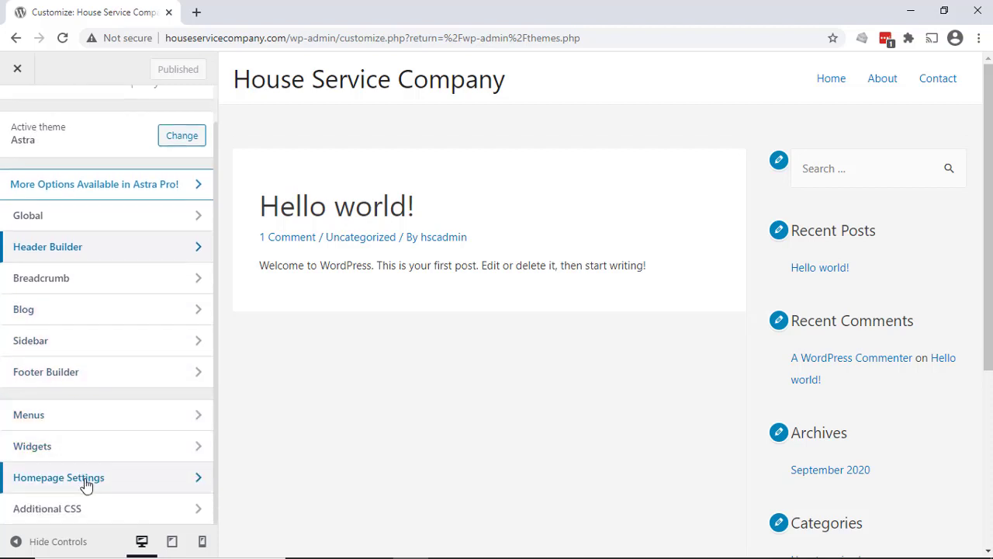
scroll(93, 318, "up", 1)
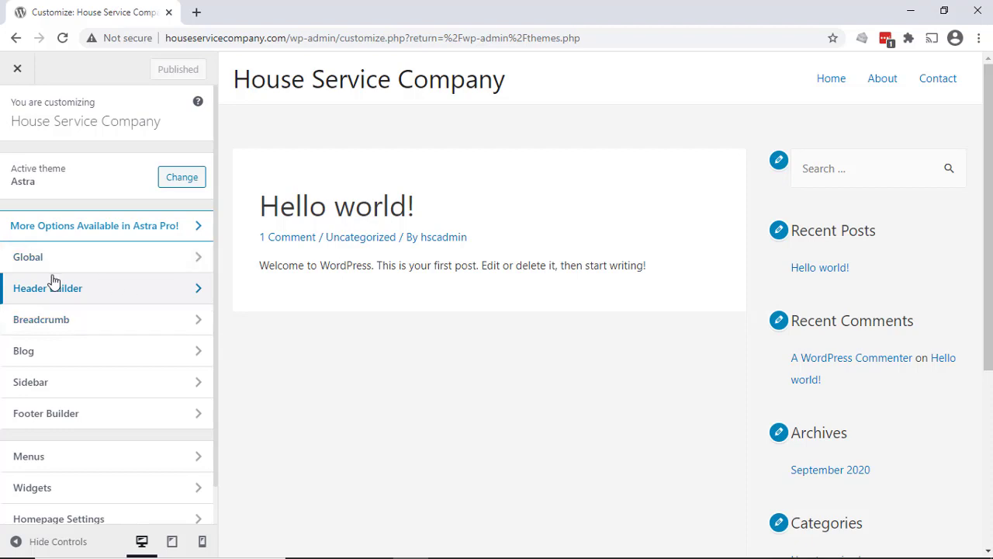
- Check the site preview down to the footer and open the Astra Pro pricing page
scroll(539, 333, "down", 4)
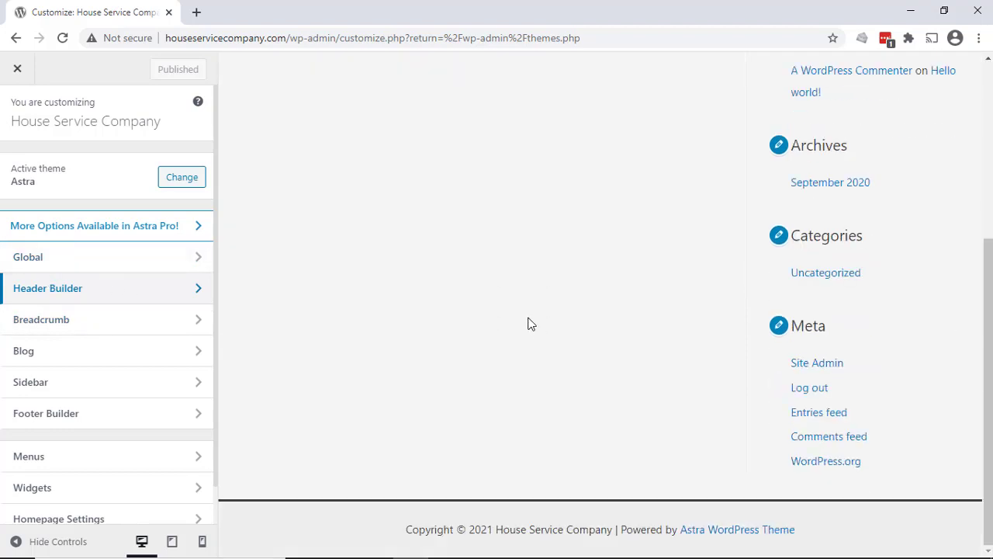
scroll(527, 323, "up", 4)
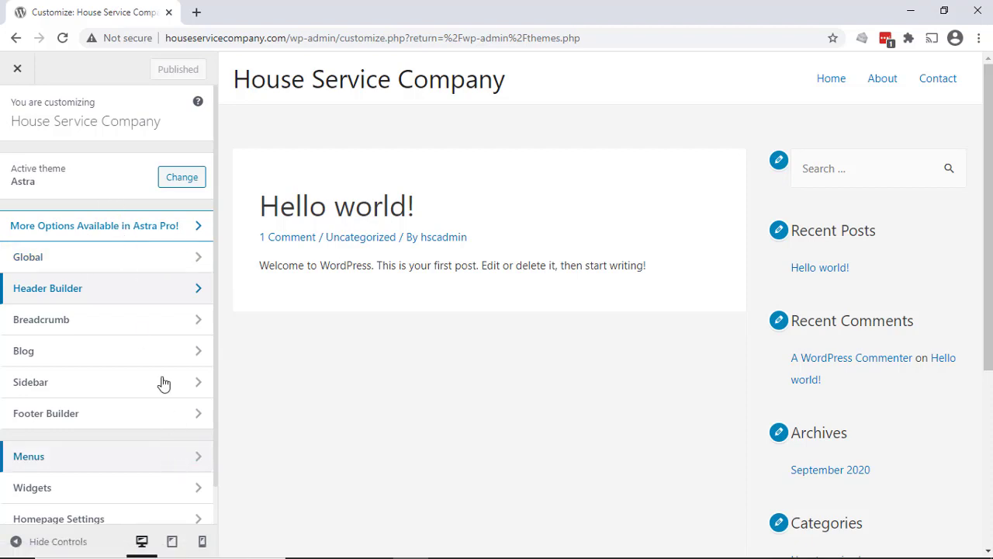
left_click(149, 236)
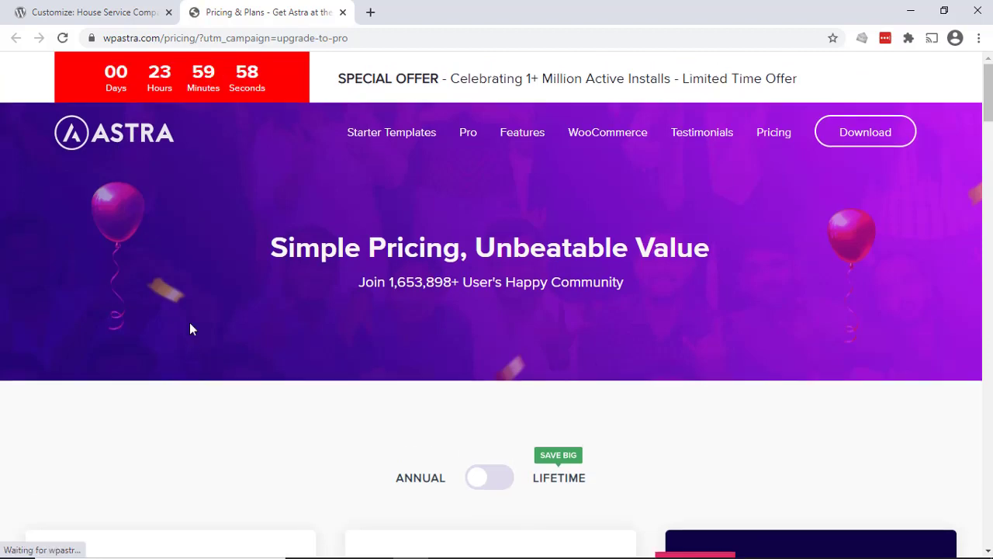
- Look over the Astra Pro pricing plans, close that page, and review the list of customizer sections
scroll(191, 326, "down", 10)
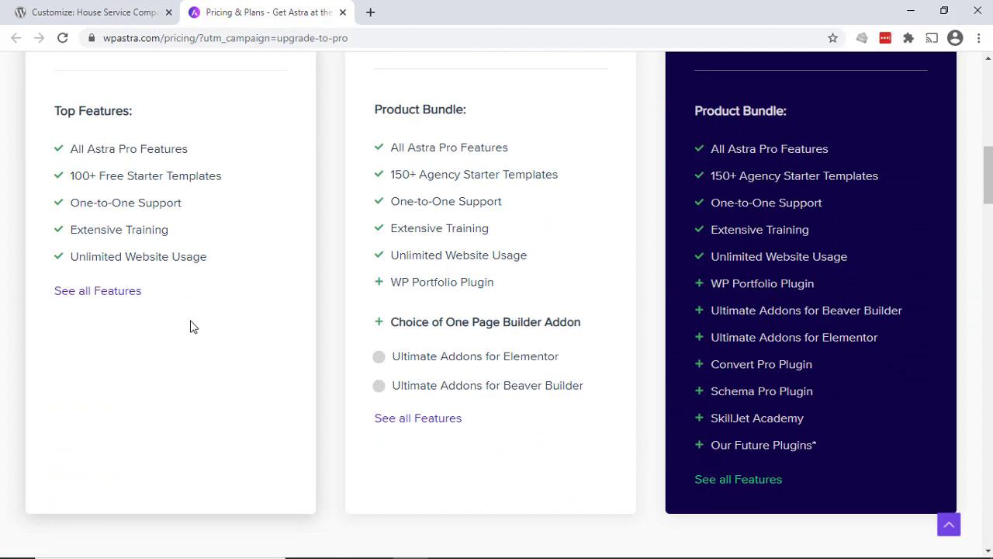
left_click(342, 12)
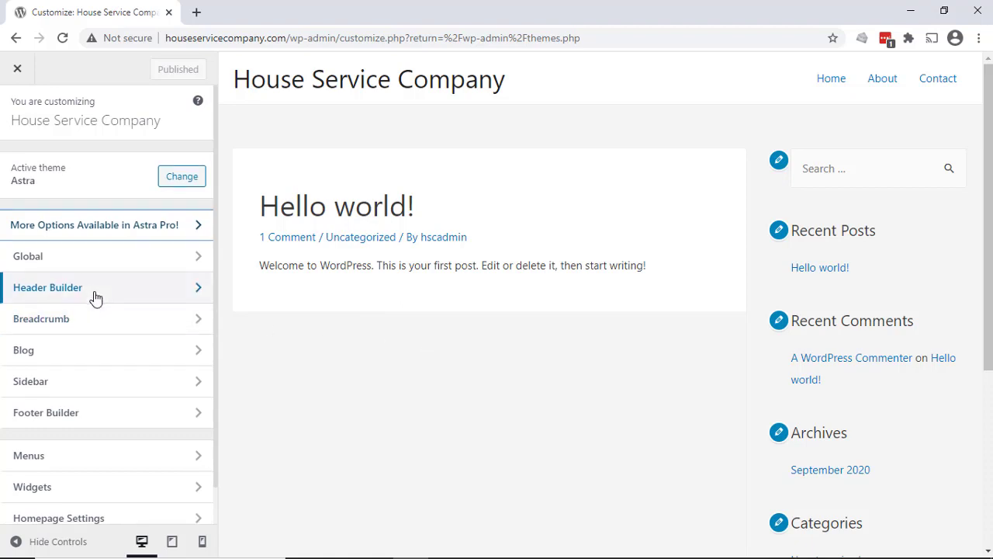
scroll(90, 283, "down", 1)
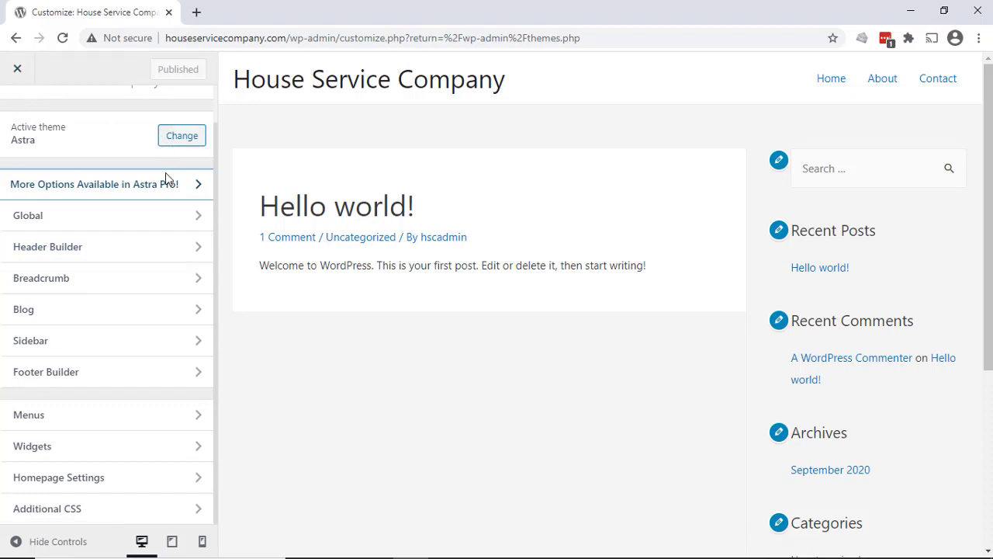
scroll(93, 136, "up", 1)
- Exit the customizer and view the live House Service Company front page down to its footer
left_click(18, 72)
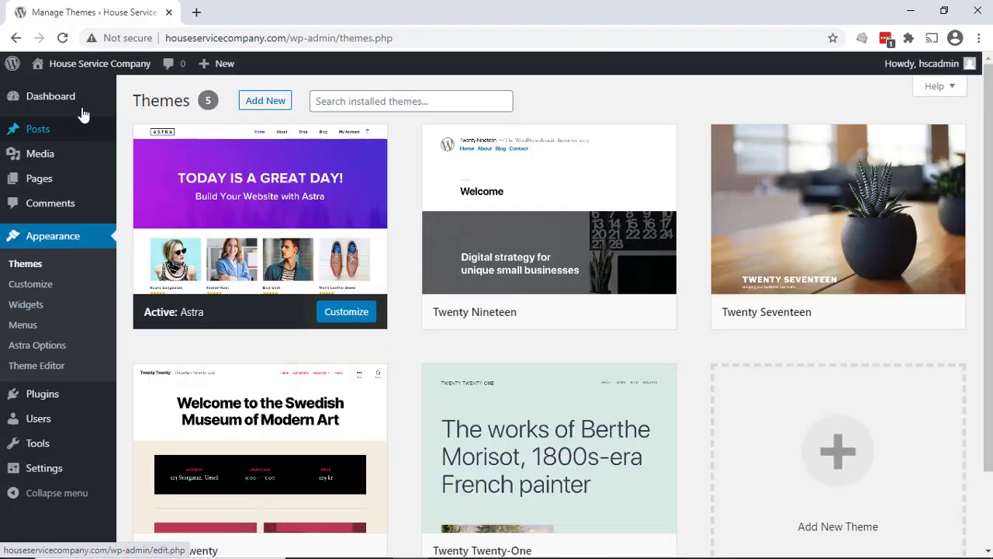
left_click(65, 94)
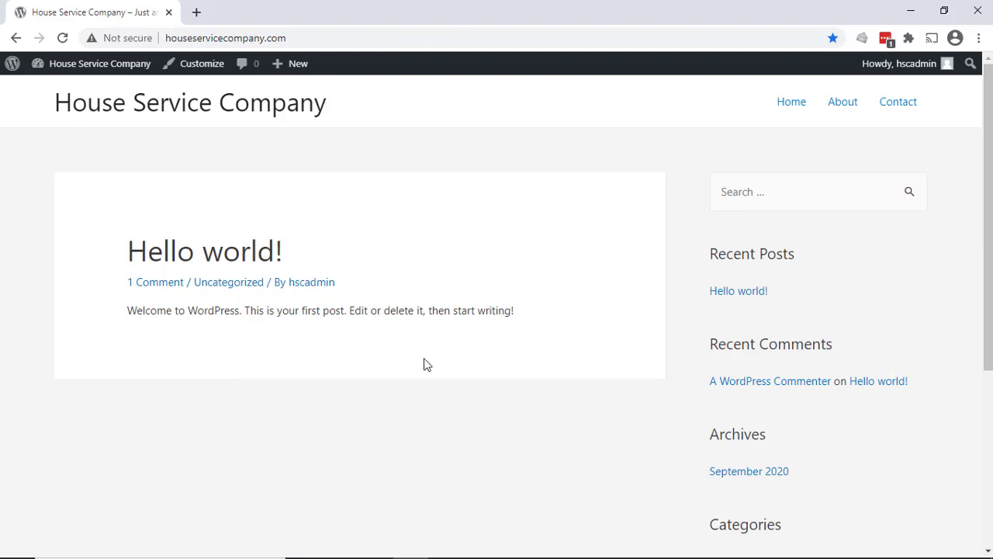
scroll(425, 365, "down", 5)
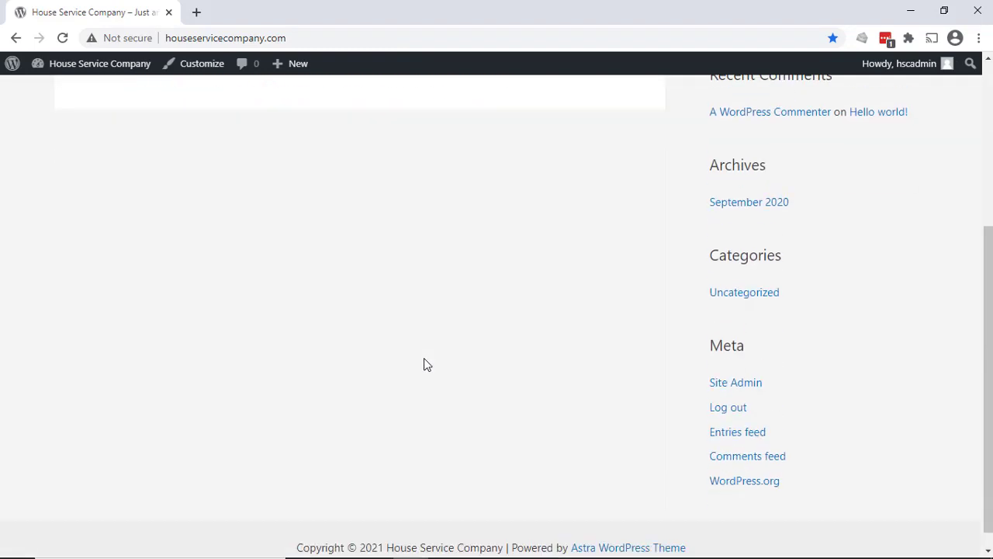
scroll(423, 364, "up", 10)
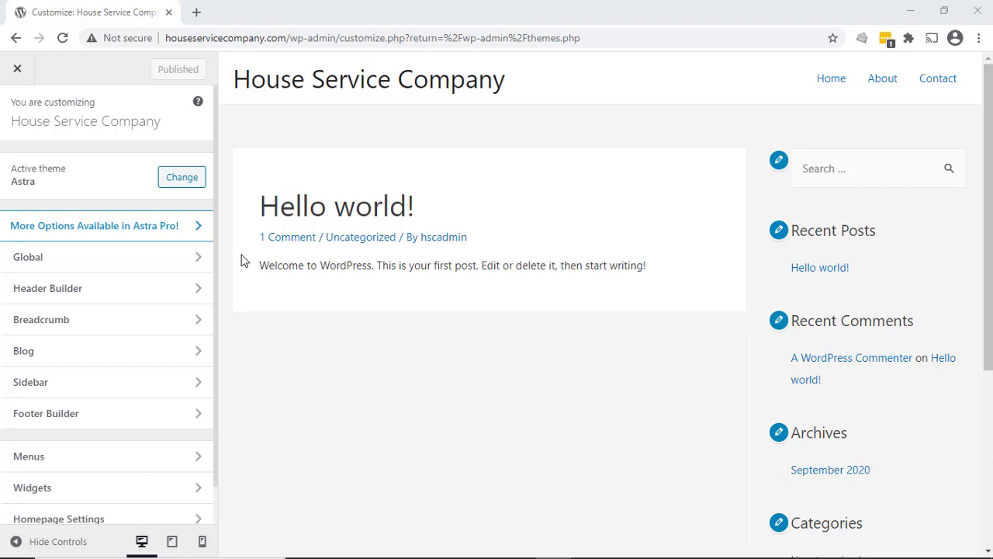
- View the font families available for H1 - H6 headings in Astra's global Typography settings and return to the Global section
left_click(67, 267)
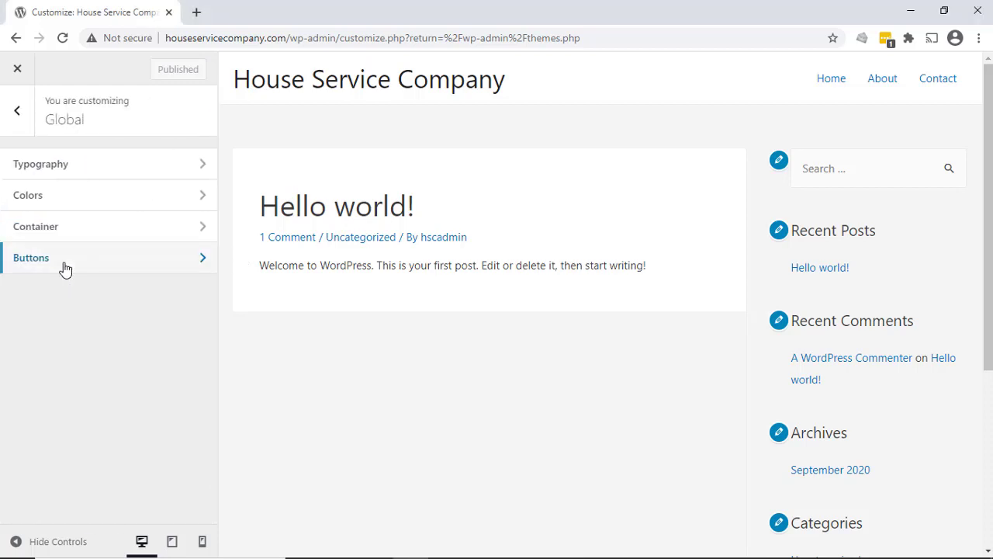
left_click(67, 177)
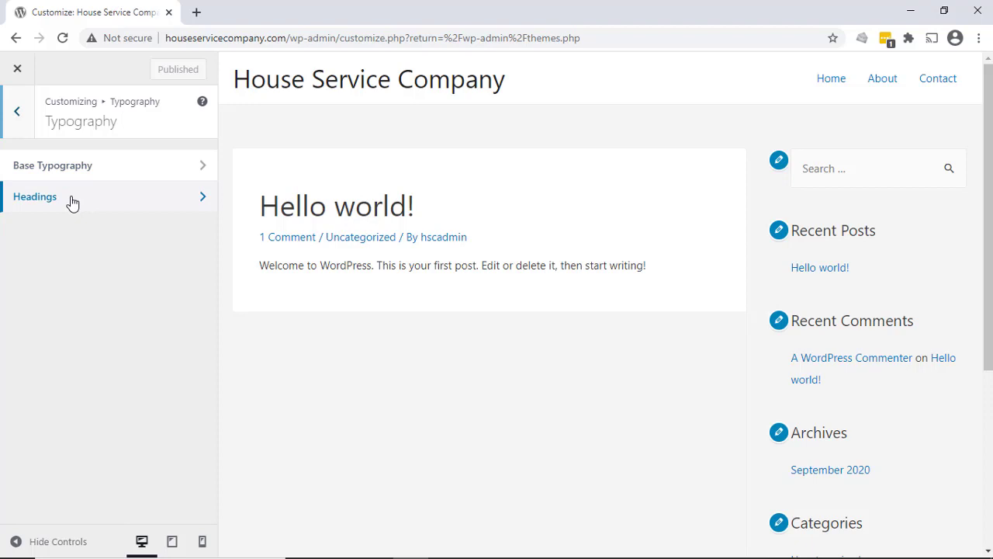
left_click(72, 202)
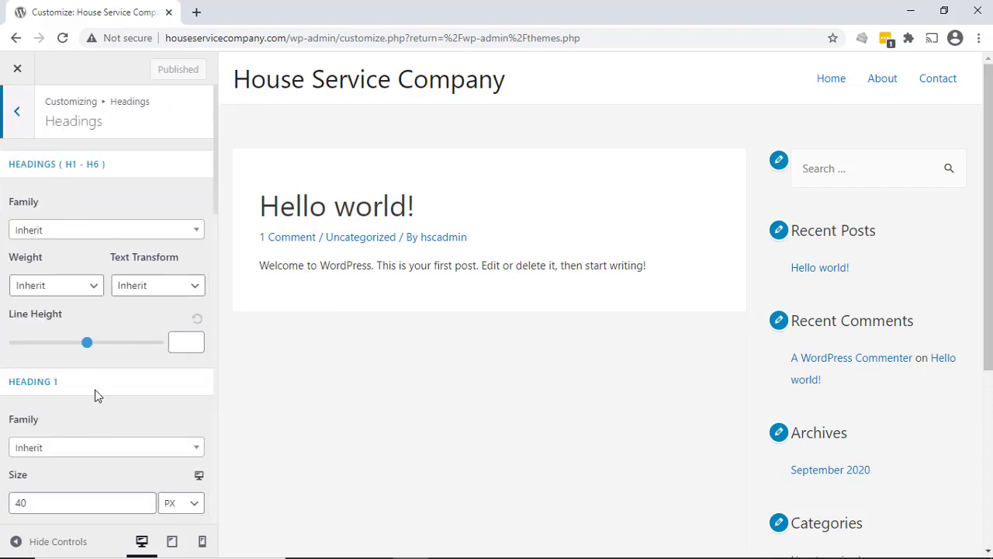
left_click(104, 230)
scroll(92, 326, "down", 4)
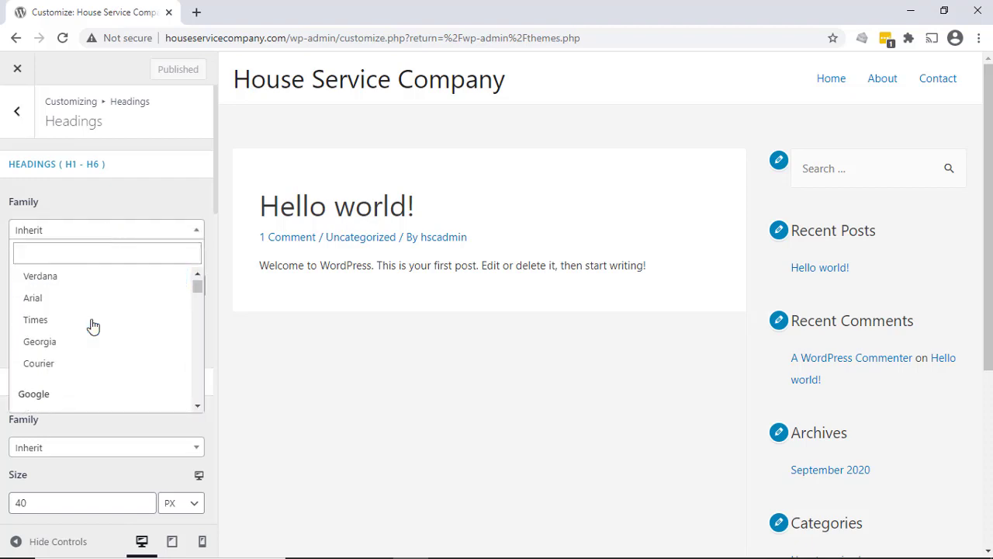
scroll(91, 326, "up", 4)
left_click(122, 198)
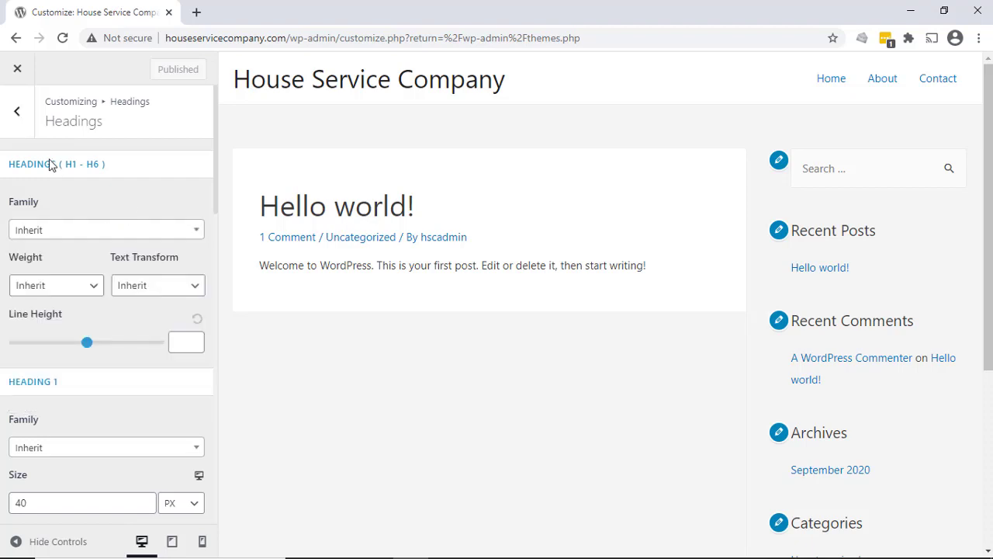
left_click(15, 117)
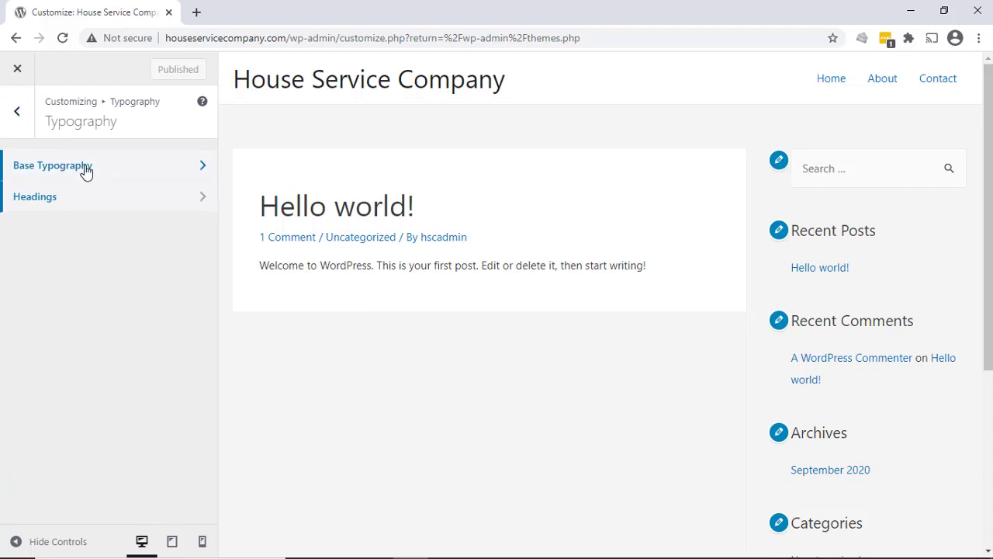
left_click(14, 116)
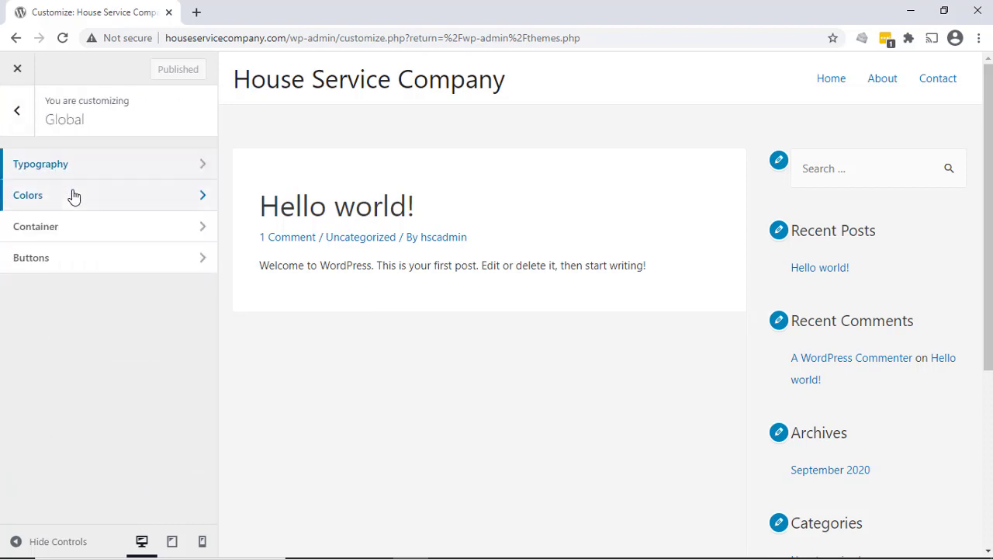
- Look over the global Base Colors settings and site preview, then view the Background color picker and close it
left_click(73, 192)
left_click(84, 173)
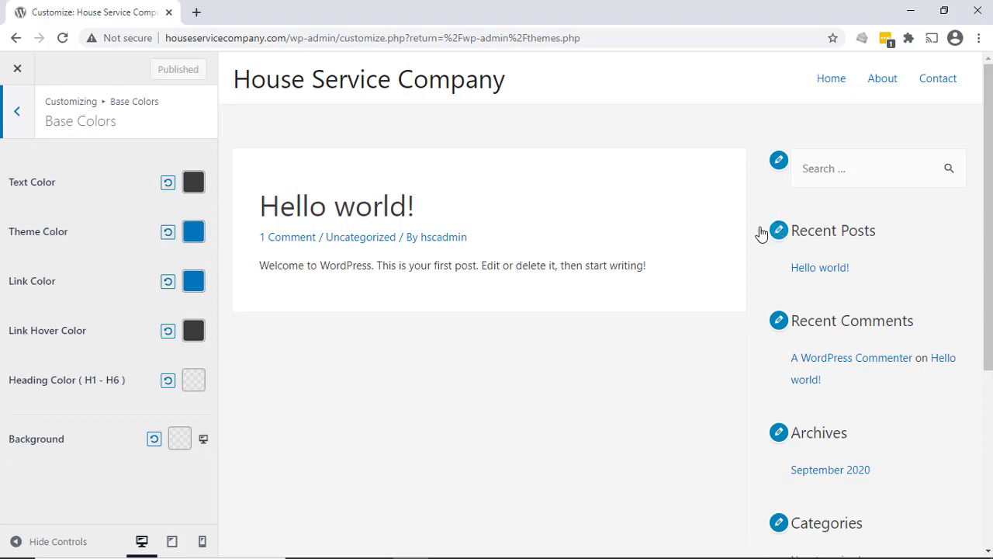
scroll(380, 254, "down", 5)
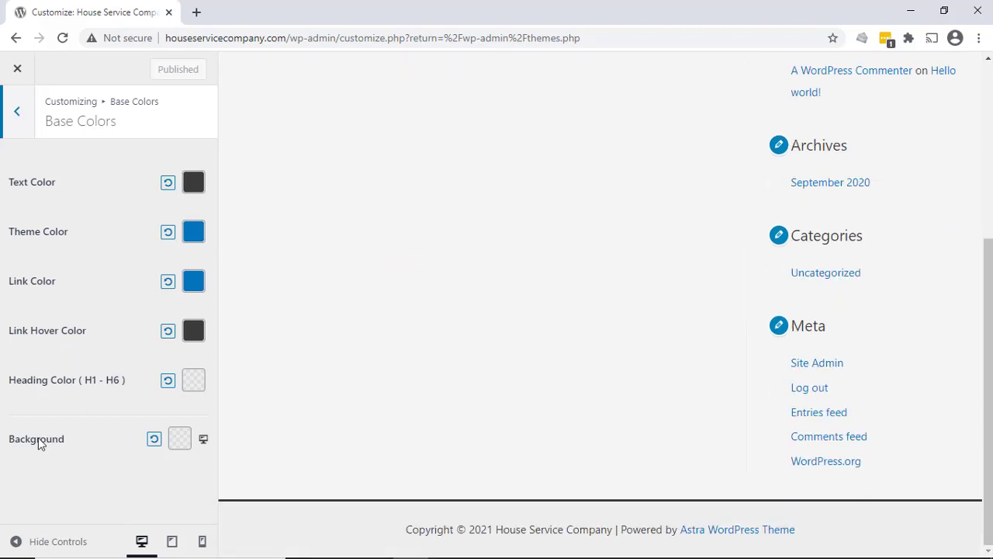
left_click(180, 441)
scroll(57, 410, "down", 4)
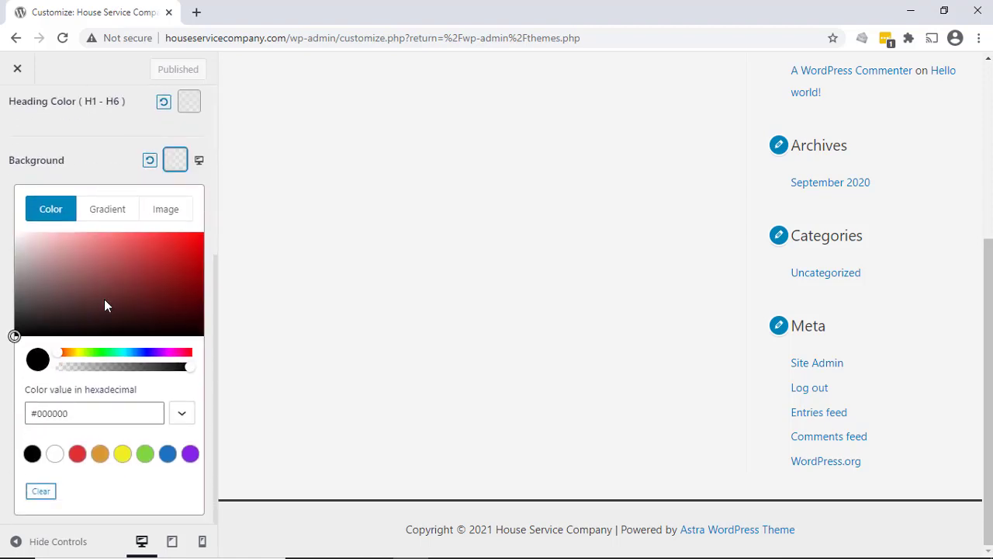
left_click(200, 164)
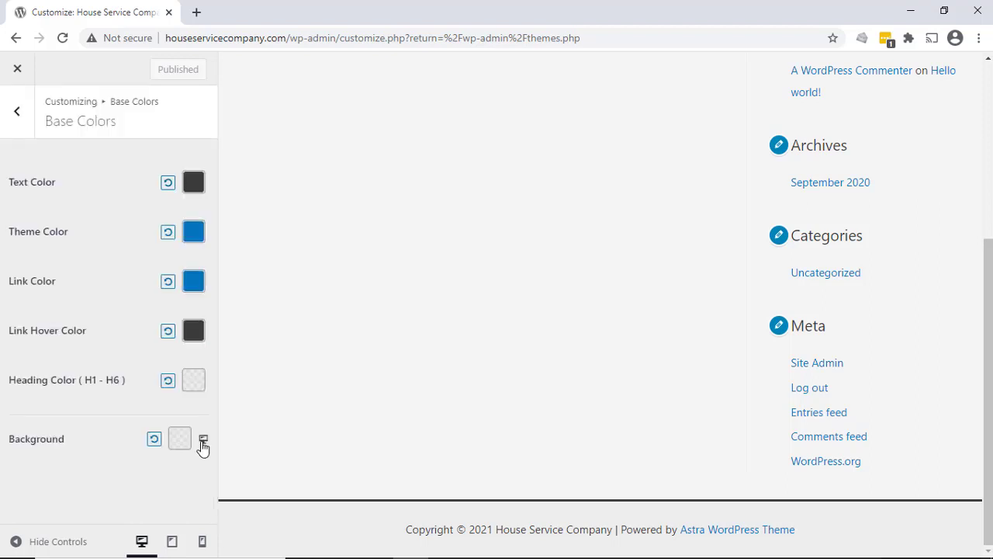
- Cycle the Background setting through its desktop, tablet and mobile views to compare the site preview
left_click(202, 443)
left_click(203, 442)
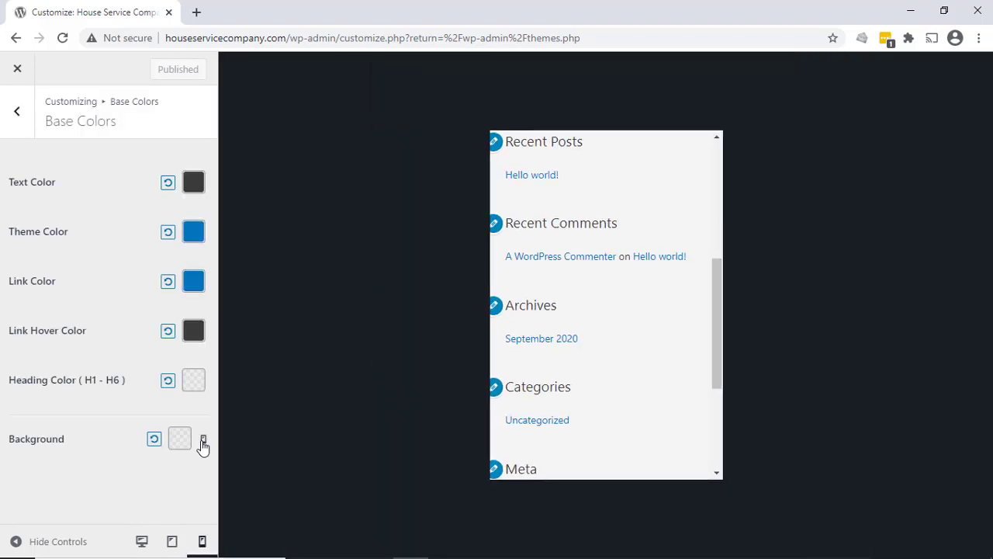
left_click(203, 443)
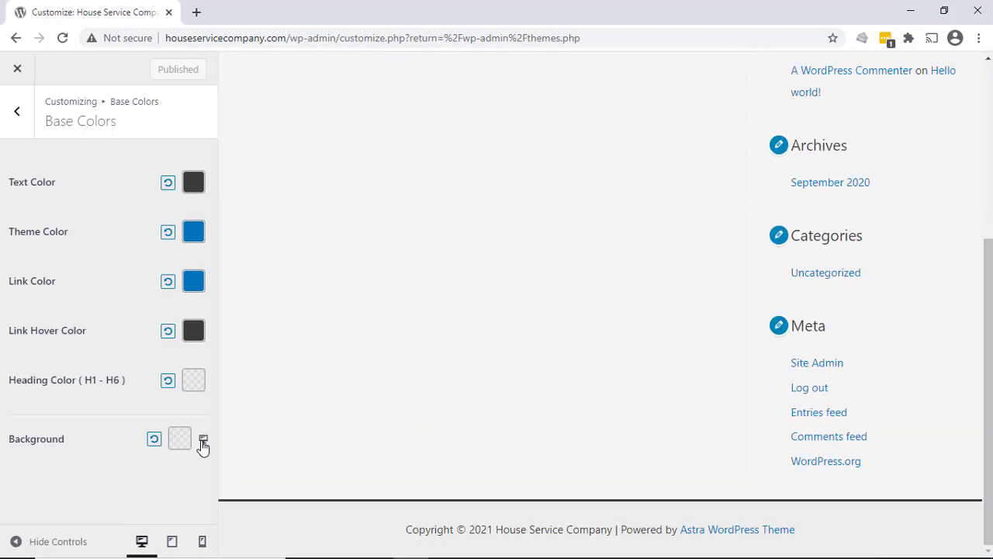
left_click(203, 443)
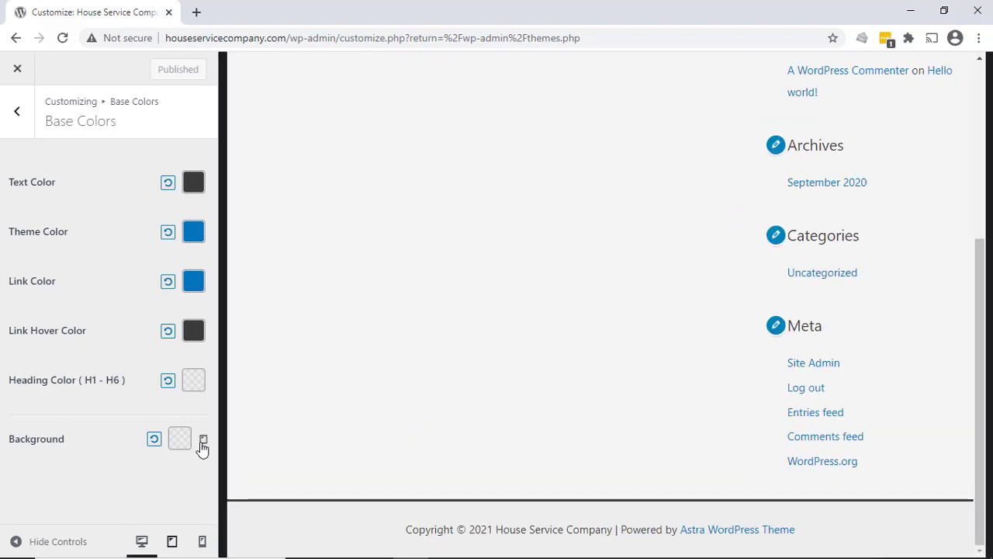
left_click(203, 443)
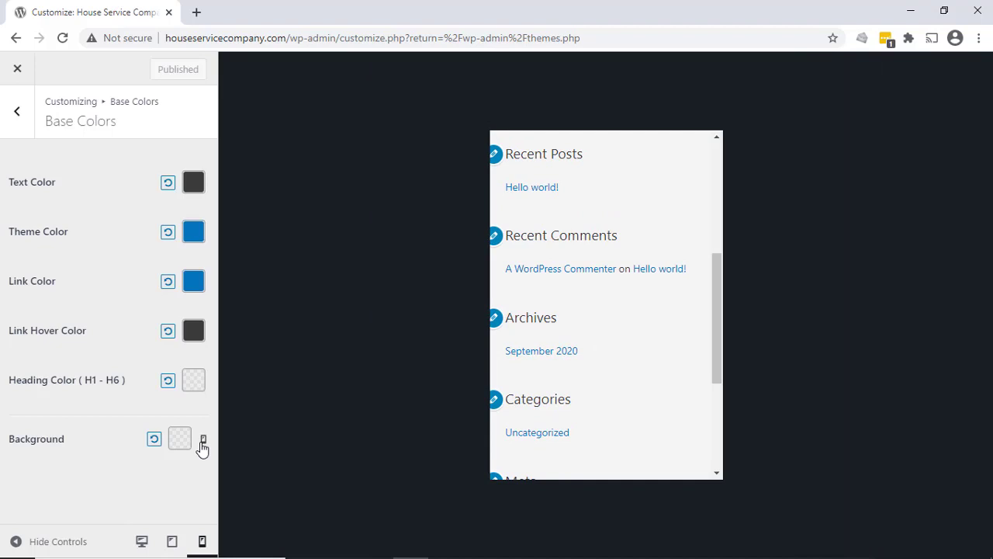
left_click(202, 443)
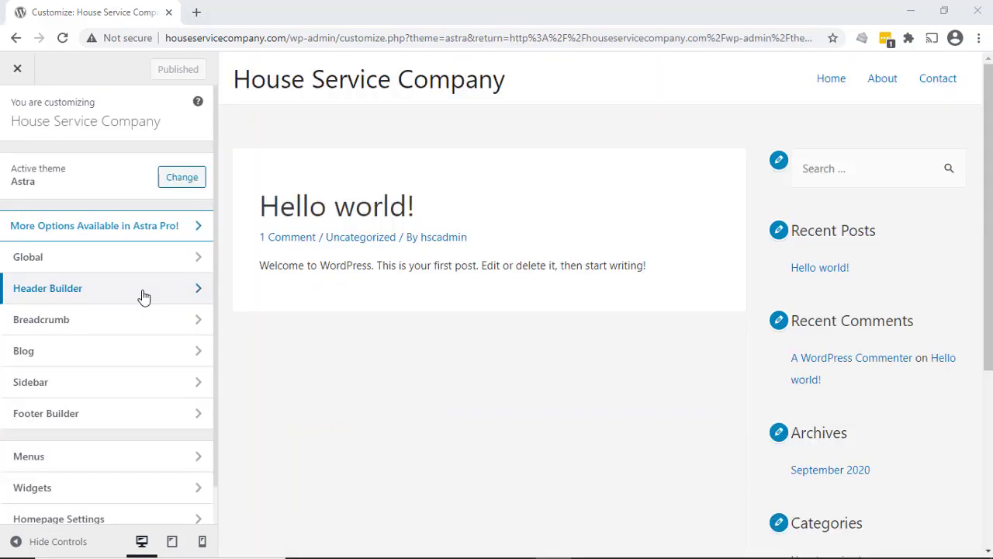
- Reopen the global Base Colors settings and view the Background's solid color and gradient options
left_click(112, 260)
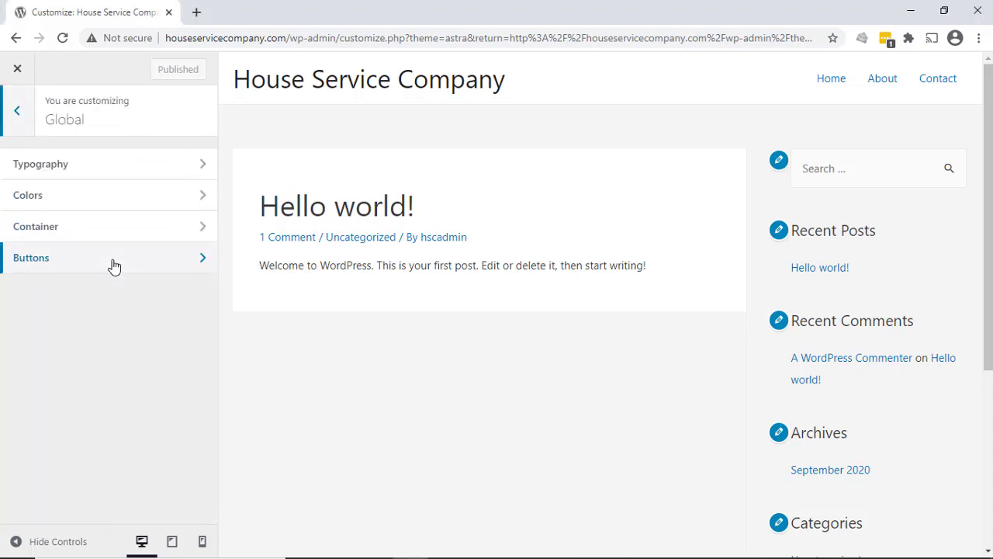
left_click(59, 193)
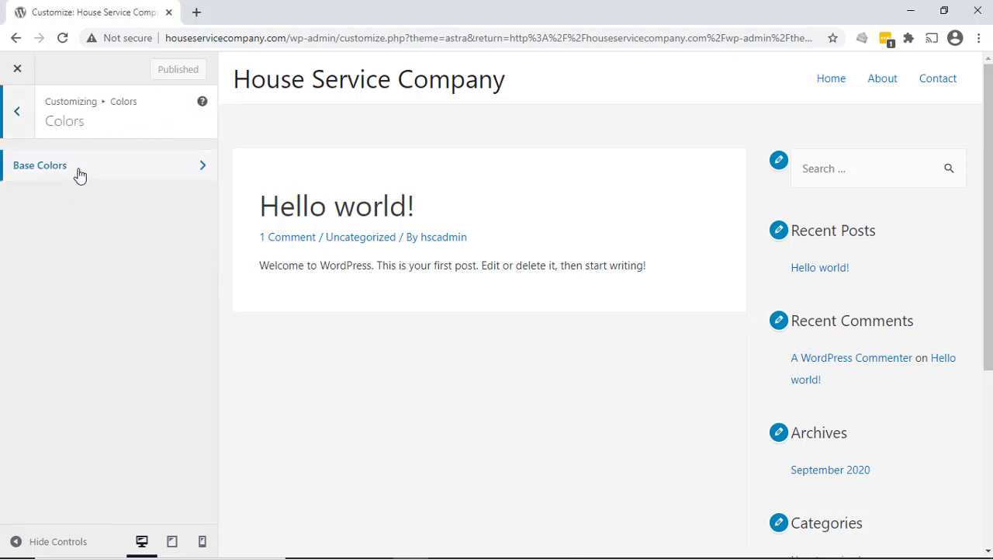
left_click(77, 173)
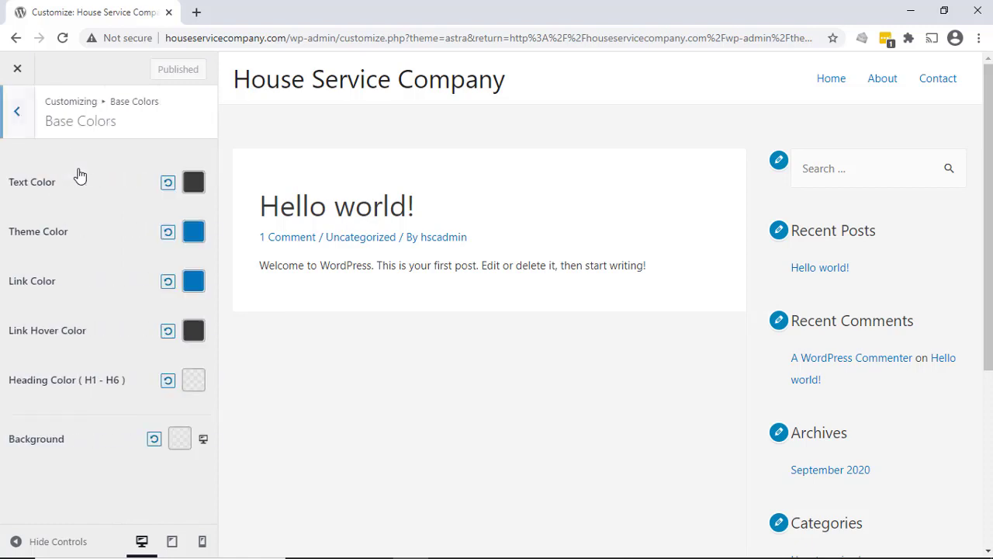
left_click(178, 441)
scroll(97, 432, "down", 4)
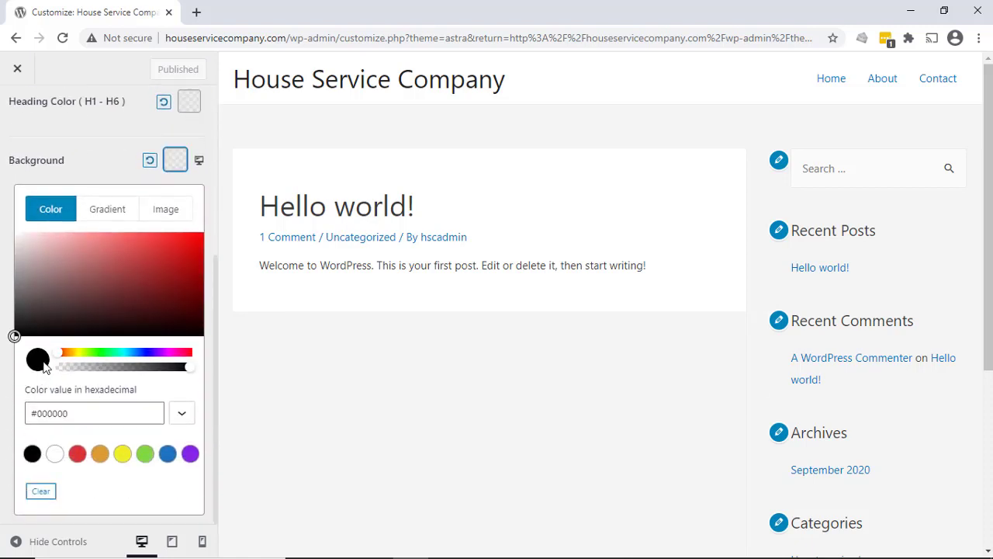
left_click(104, 215)
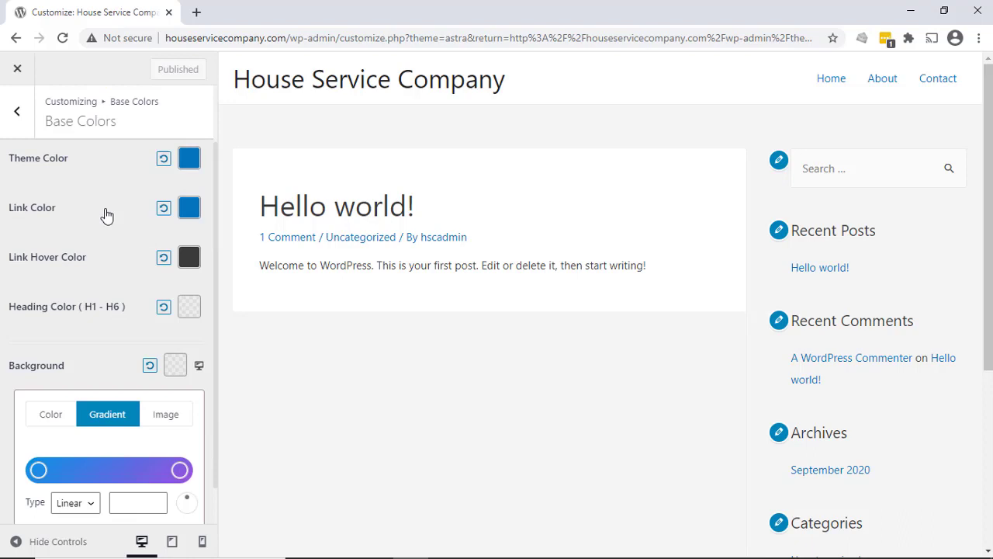
- Set the site background image to HSC-cover-image.png from the media library and check the preview down to the footer
left_click(177, 370)
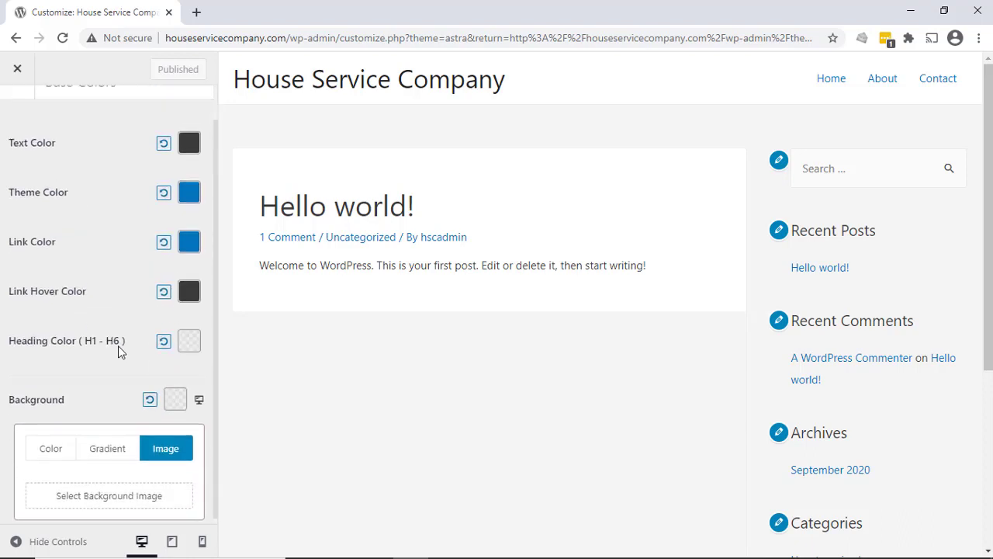
left_click(118, 496)
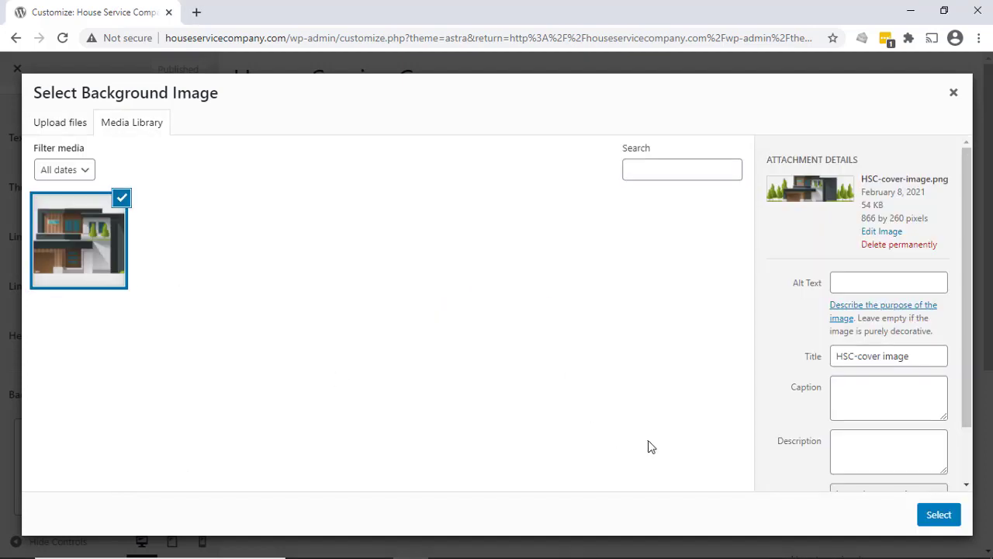
left_click(937, 517)
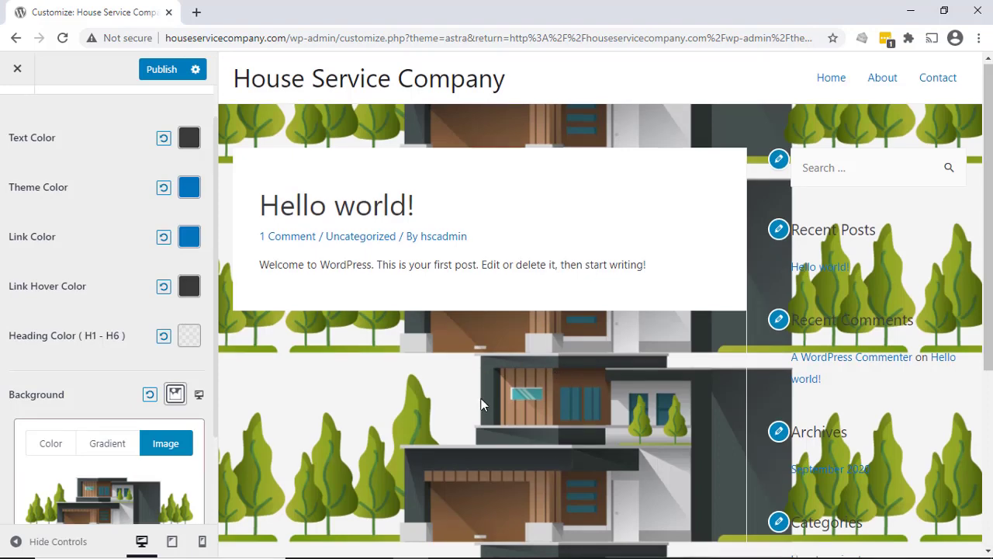
scroll(481, 404, "down", 4)
scroll(477, 405, "up", 4)
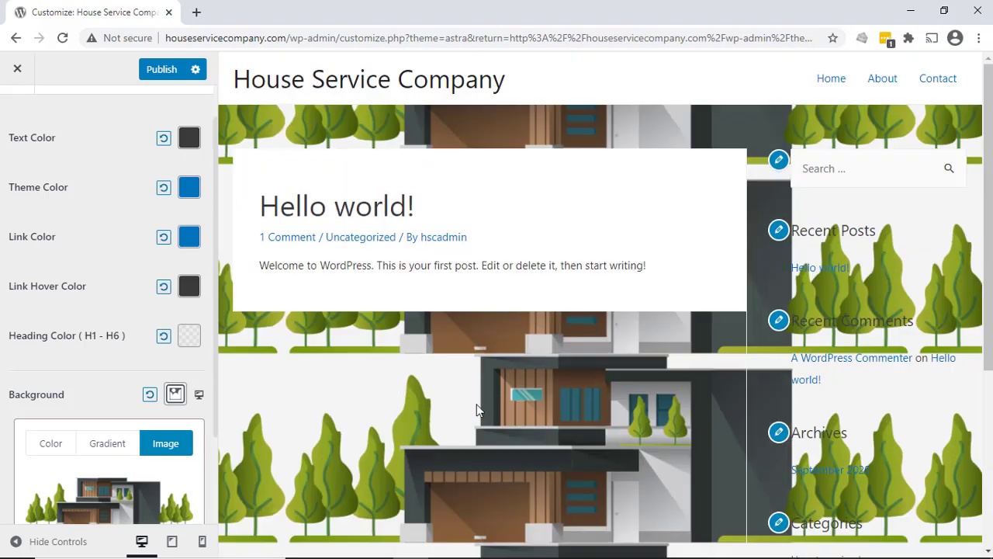
scroll(425, 384, "down", 4)
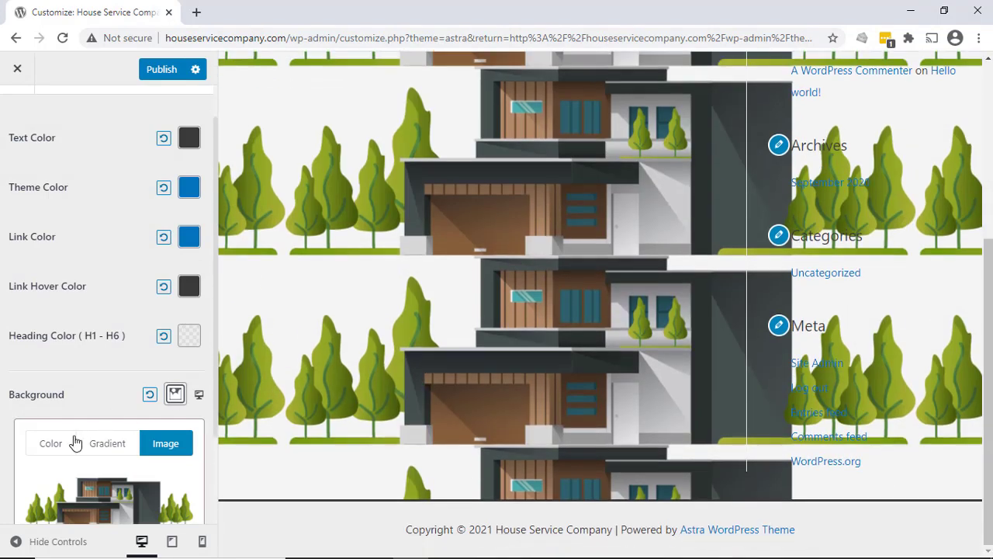
- View the Background's gradient options and reset the site background to its default
left_click(105, 444)
scroll(105, 444, "down", 1)
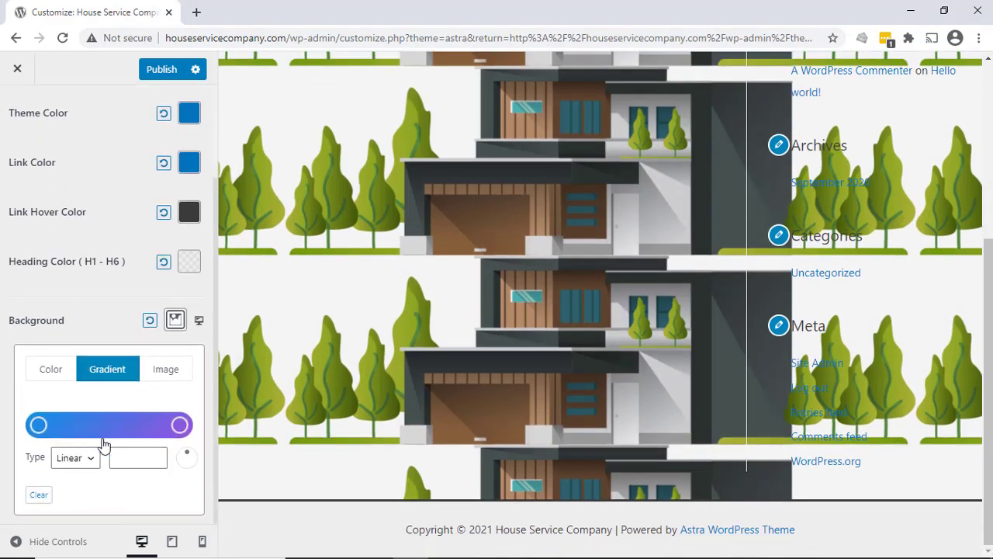
left_click(151, 323)
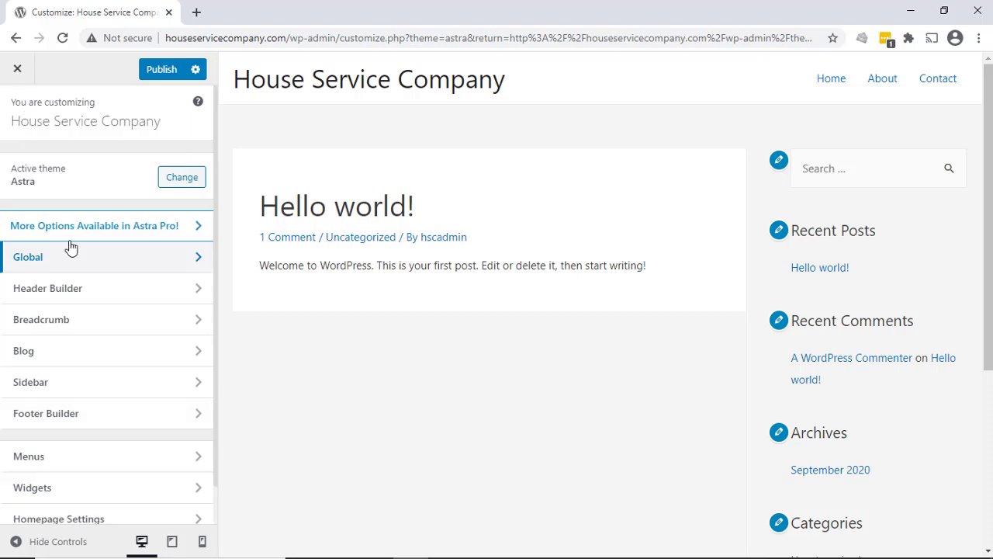
- Upload the orange garage image as the header logo and select it for cropping
left_click(74, 294)
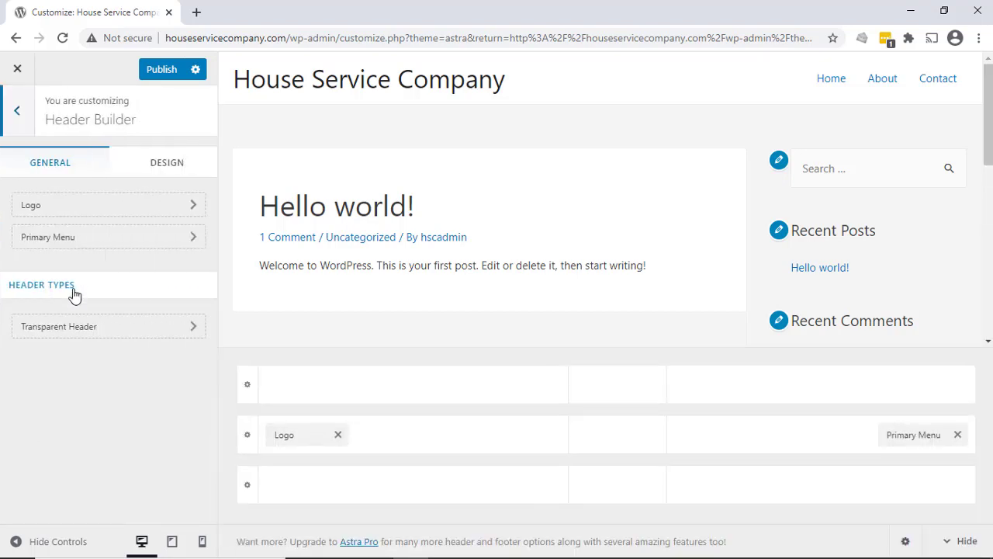
left_click(92, 208)
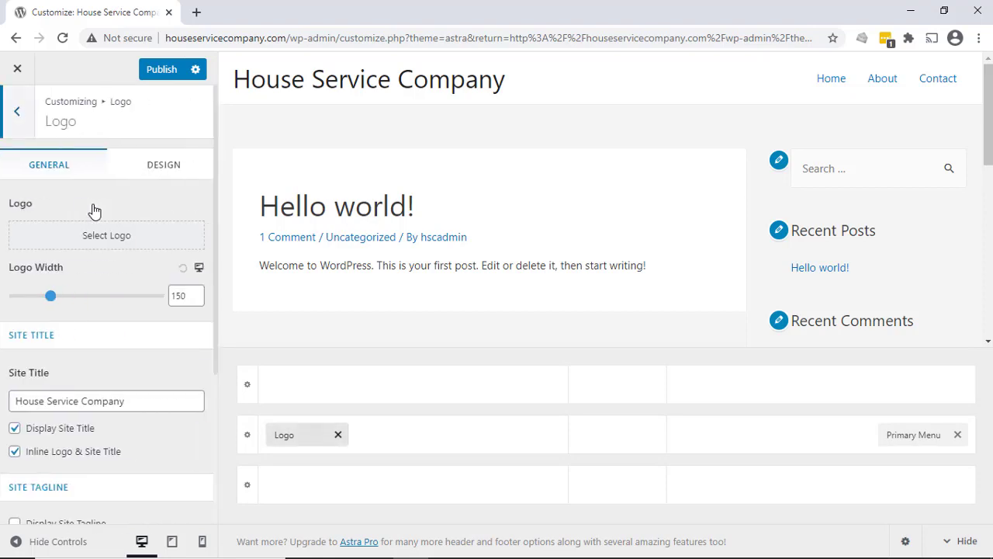
left_click(102, 236)
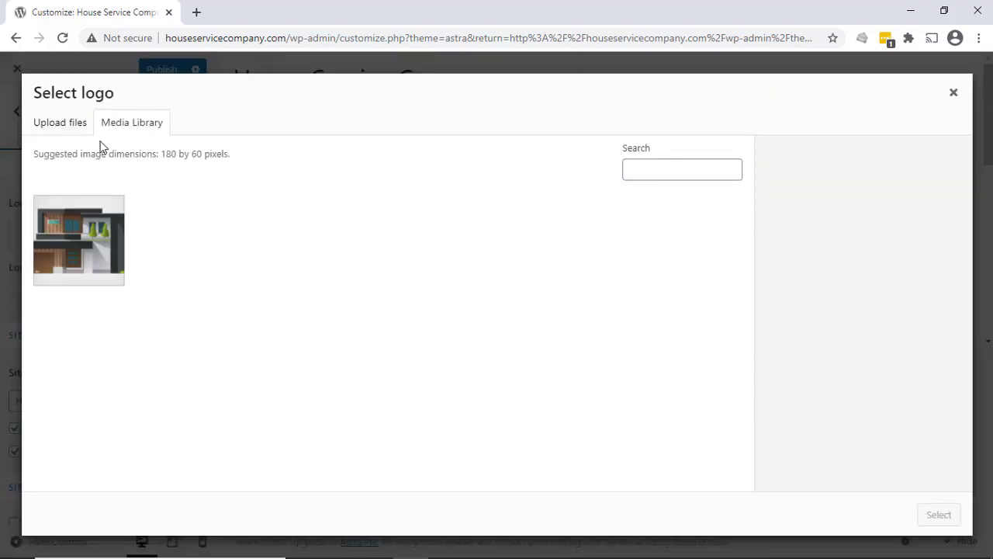
left_click(74, 124)
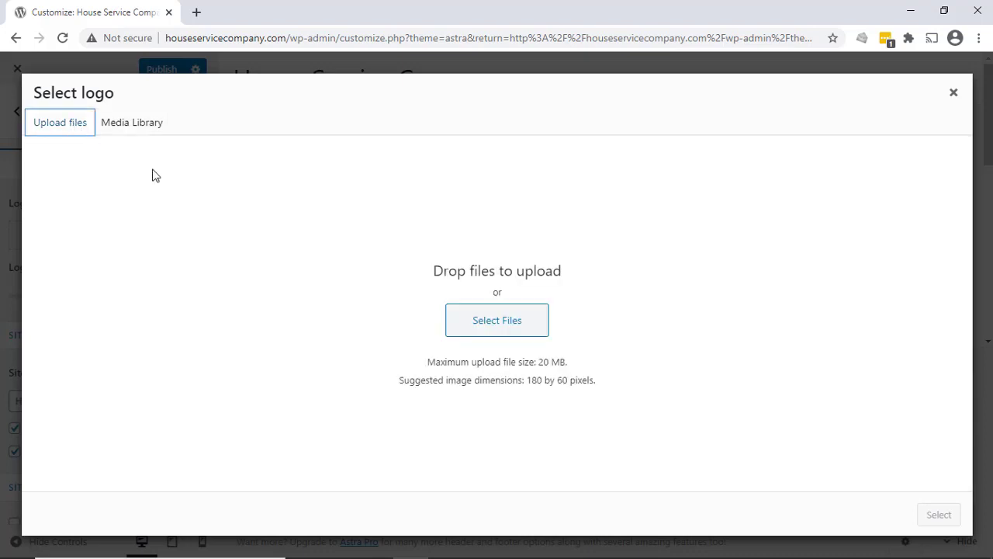
left_click(503, 324)
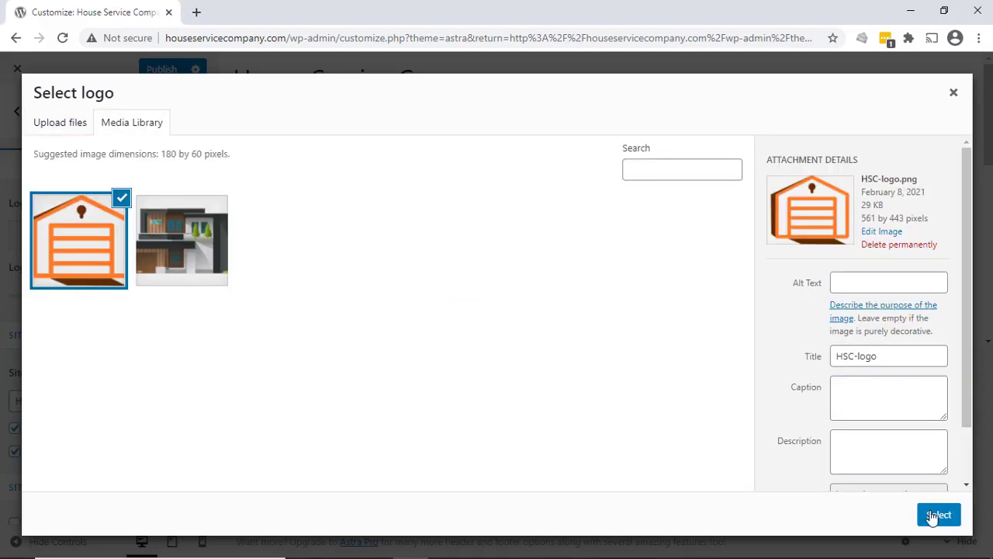
left_click(938, 515)
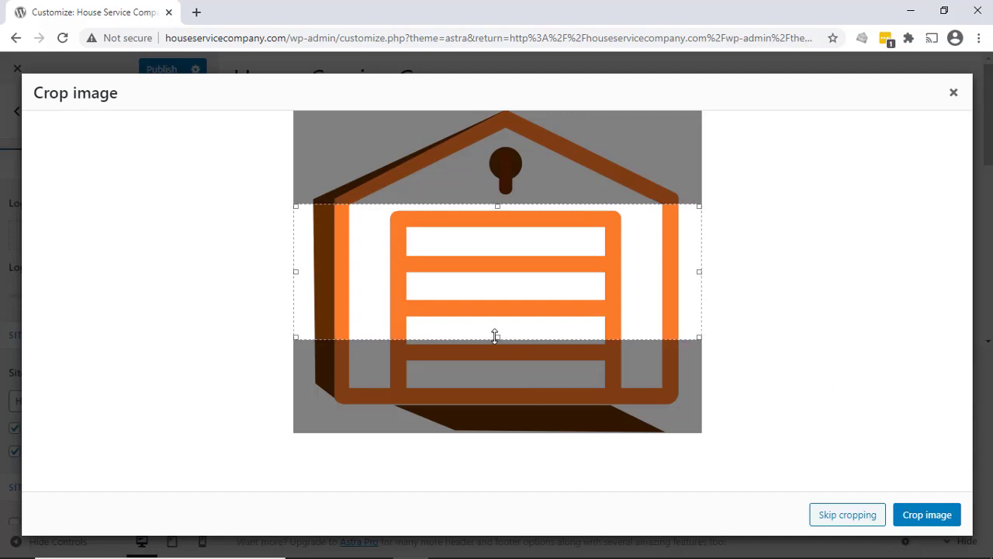
- Extend the logo's crop area to cover the whole image, apply the crop and return to the main customizer options
left_click_drag(496, 335, 499, 430)
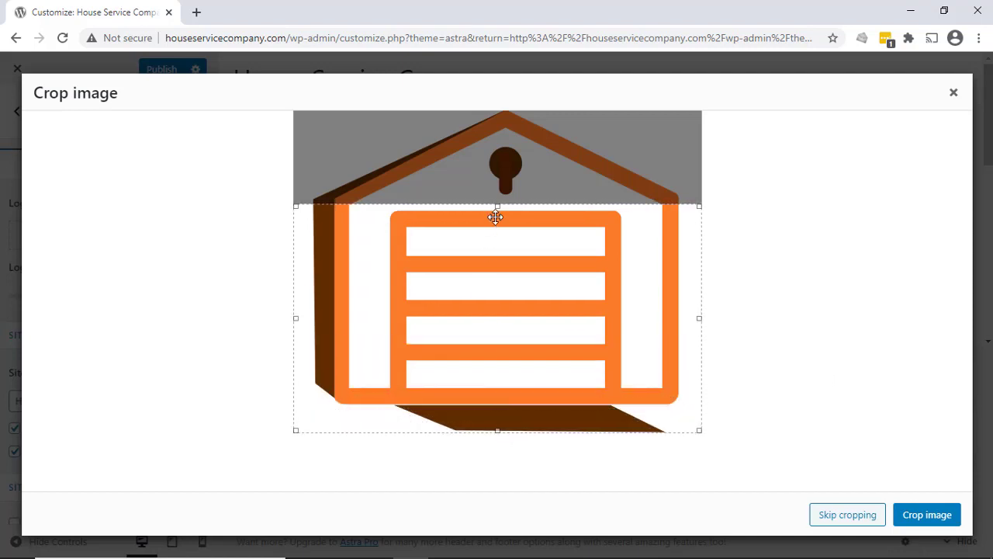
left_click_drag(497, 207, 509, 107)
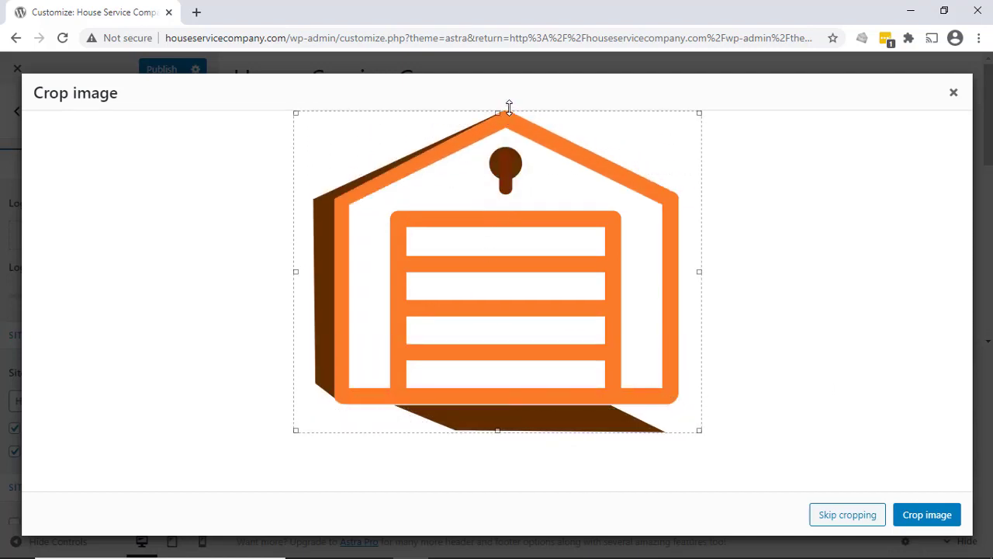
left_click(942, 517)
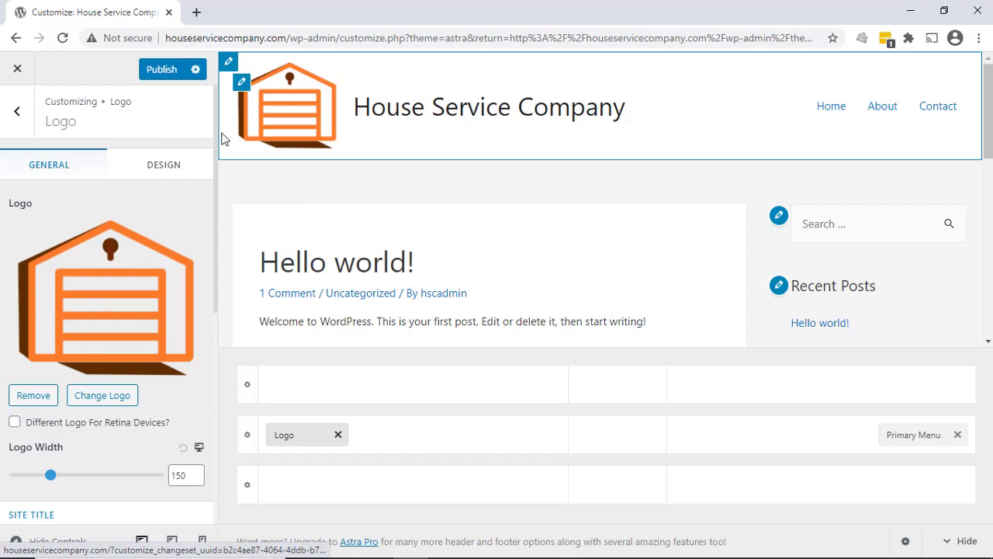
left_click(17, 111)
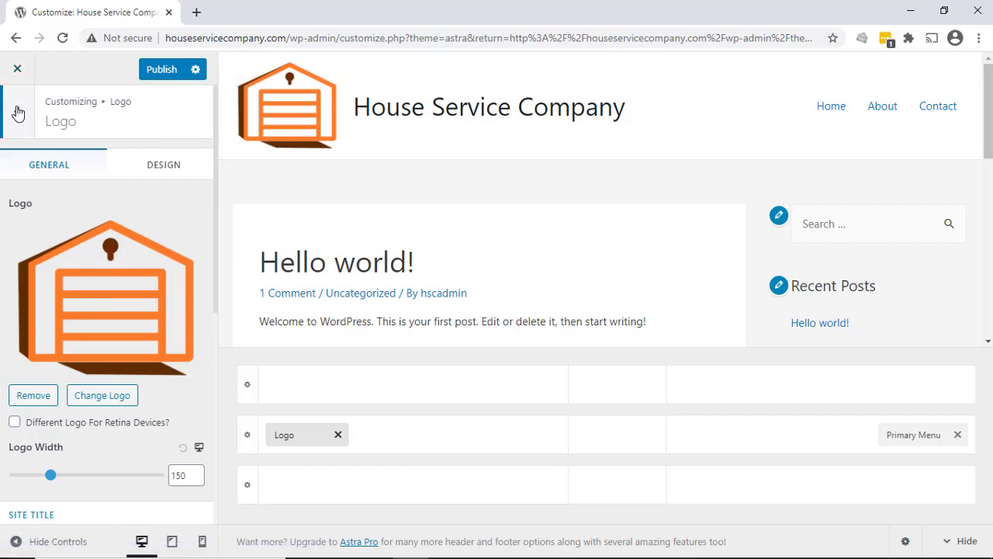
left_click(18, 113)
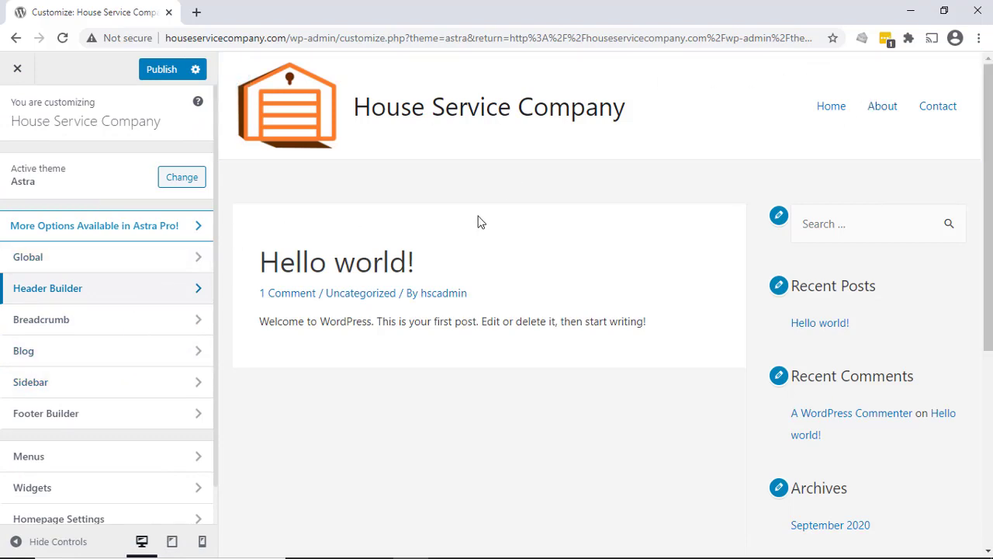
- Look over the Header Builder's Transparent Header options and return to the main customizer options
left_click(90, 301)
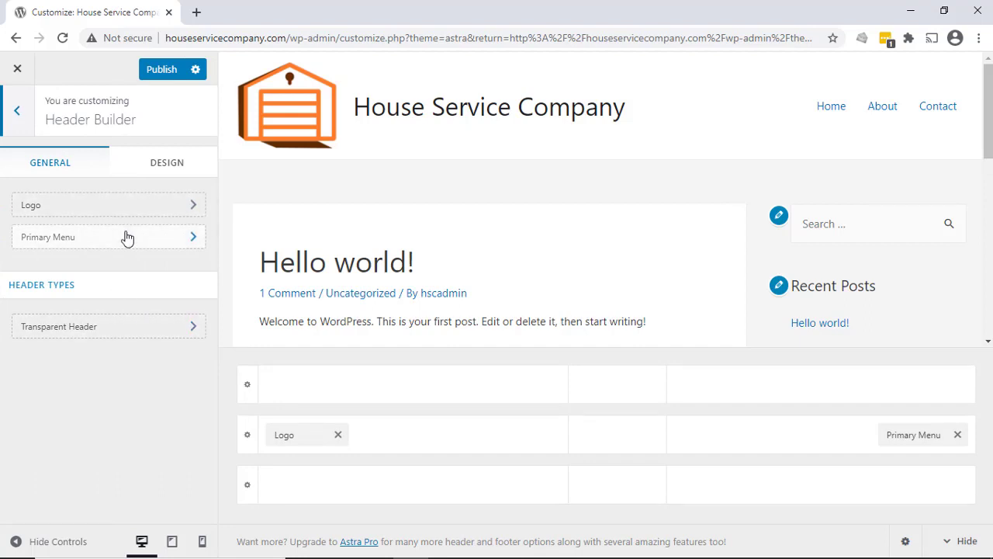
left_click(139, 337)
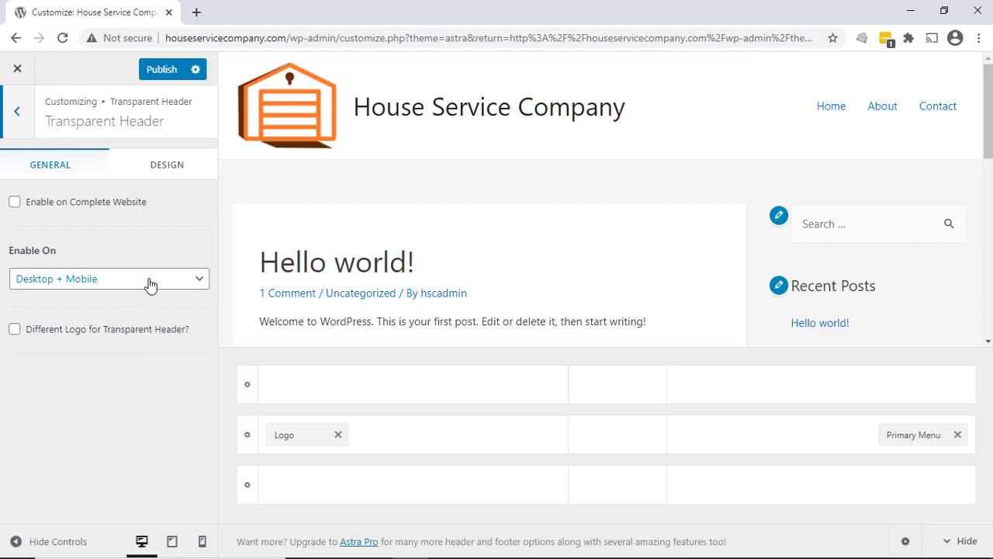
left_click(24, 116)
left_click(18, 112)
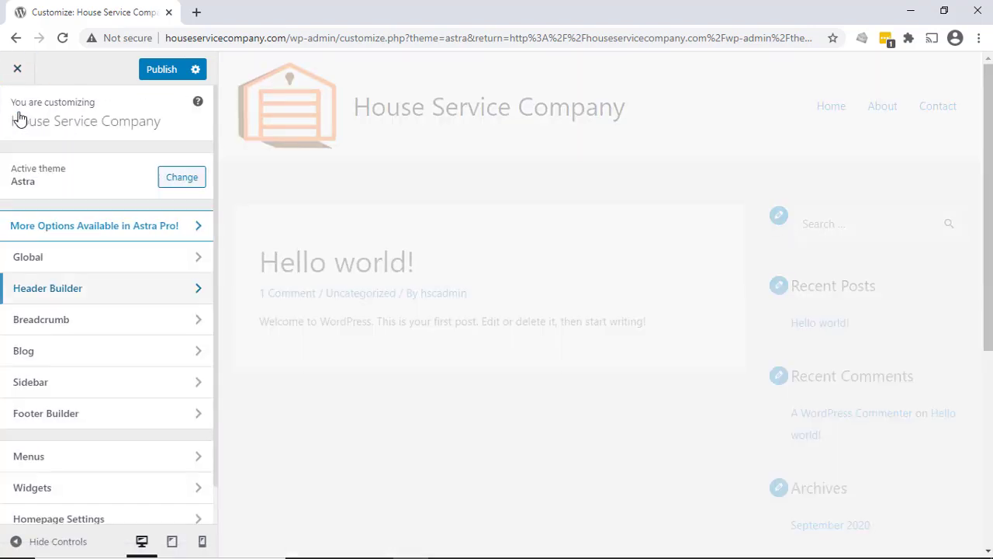
- Review the Footer Builder's Copyright text and its design settings without editing them
left_click(102, 415)
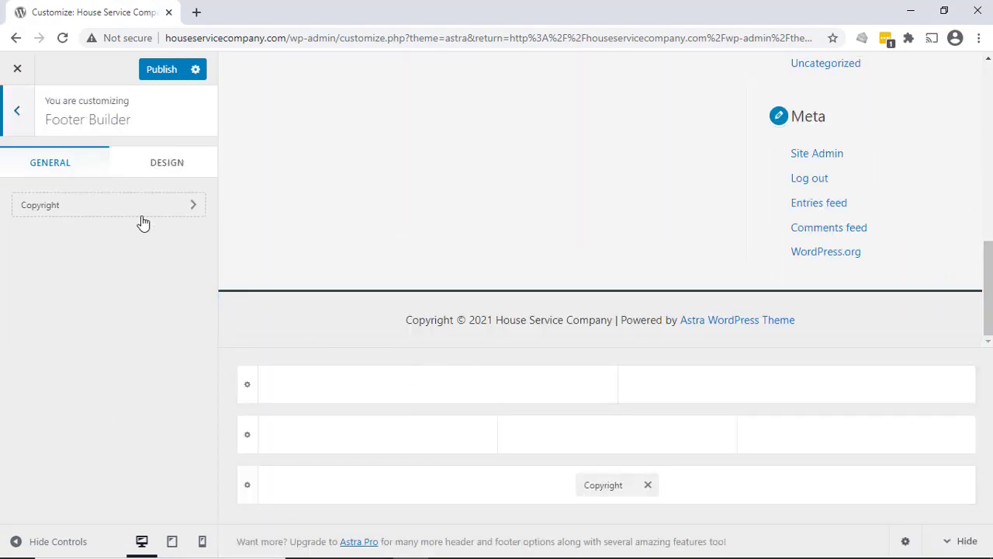
left_click(86, 203)
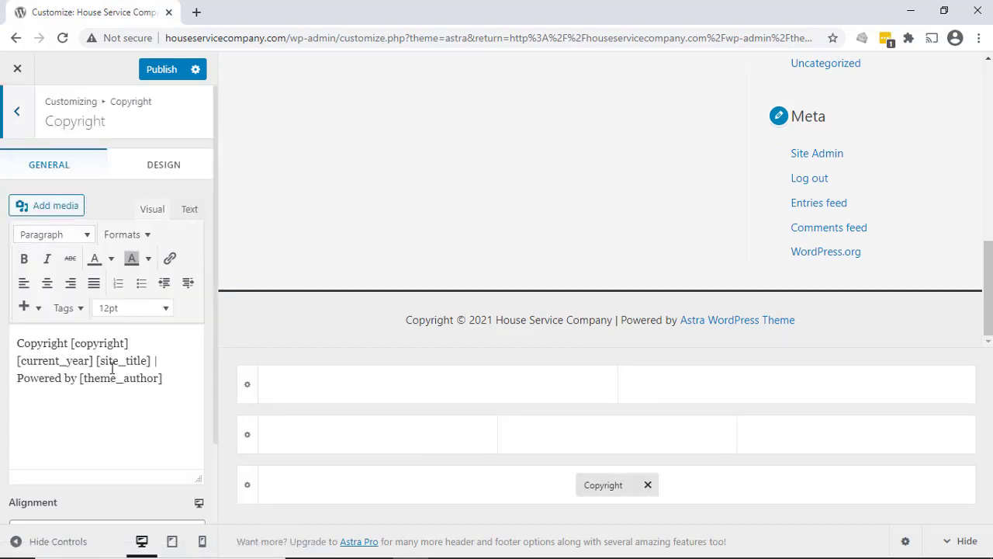
left_click(165, 171)
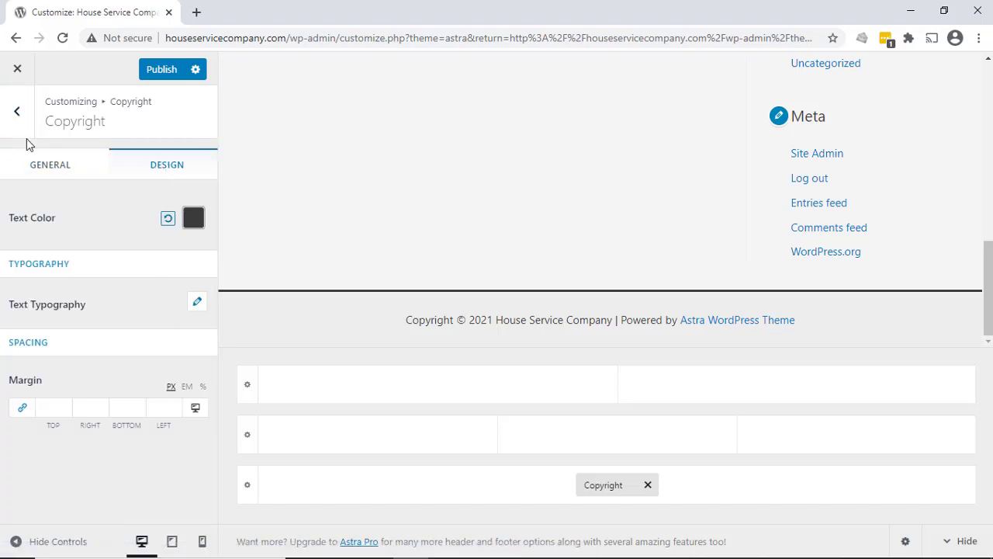
left_click(16, 111)
left_click(15, 112)
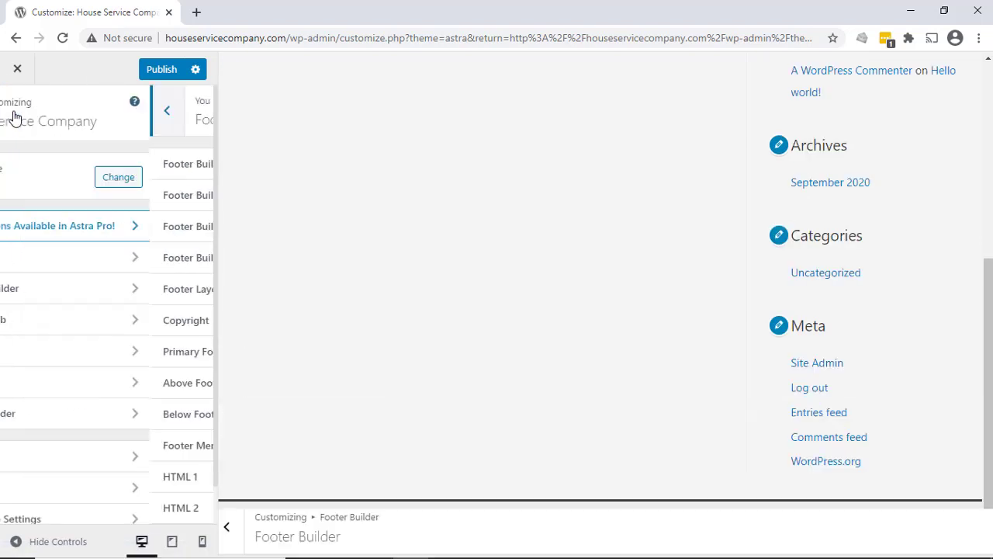
- Publish the customizer changes, exit the customizer and check the live homepage down to the footer
left_click(172, 72)
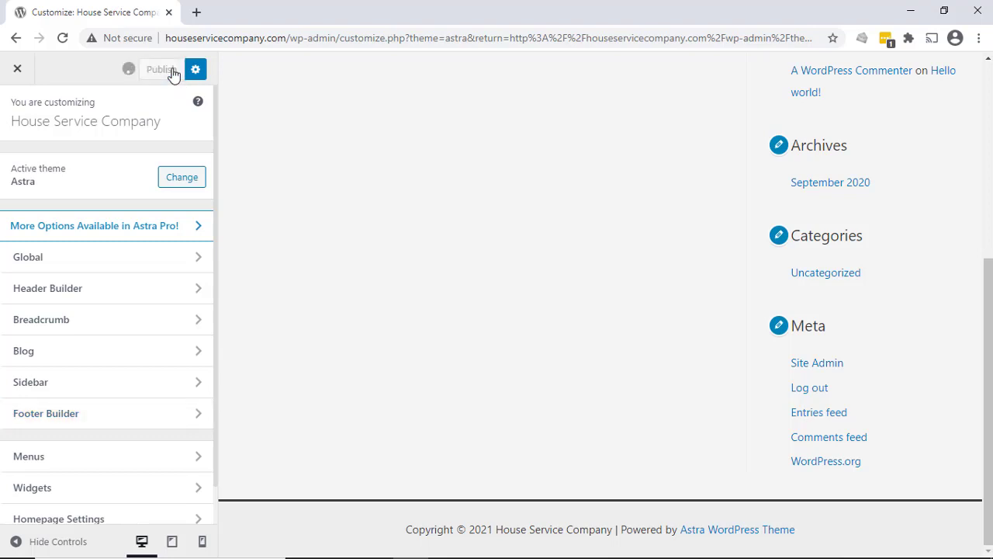
left_click(19, 69)
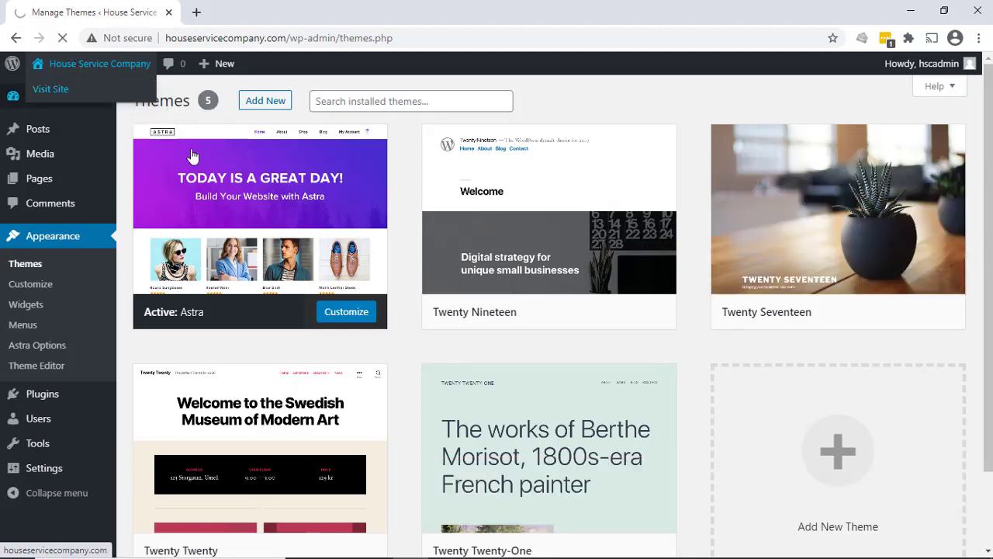
left_click(87, 97)
left_click(92, 65)
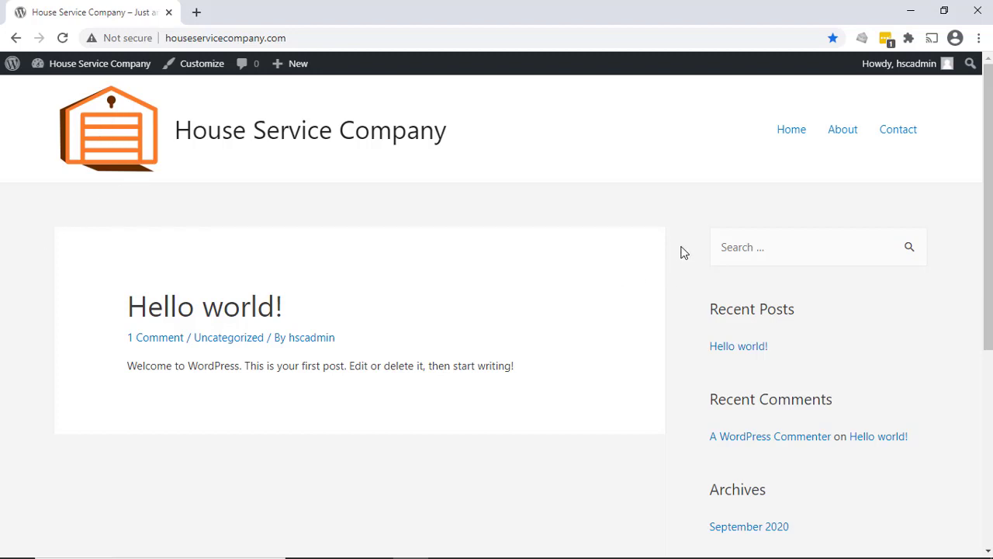
scroll(680, 252, "down", 5)
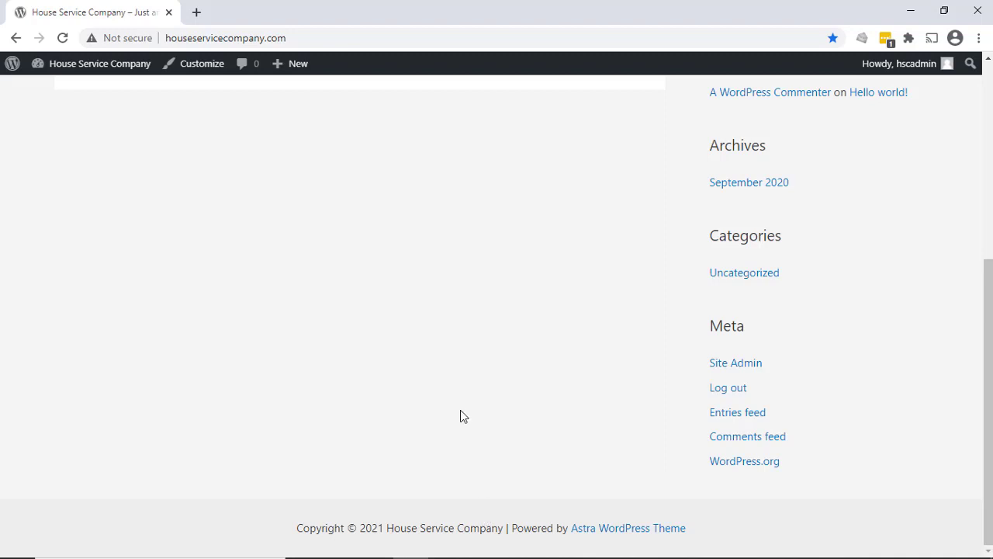
scroll(439, 313, "up", 5)
- Go to Astra Options through the dashboard, look at its Upload Logo shortcut and close the customizer it opens
mouse_move(69, 64)
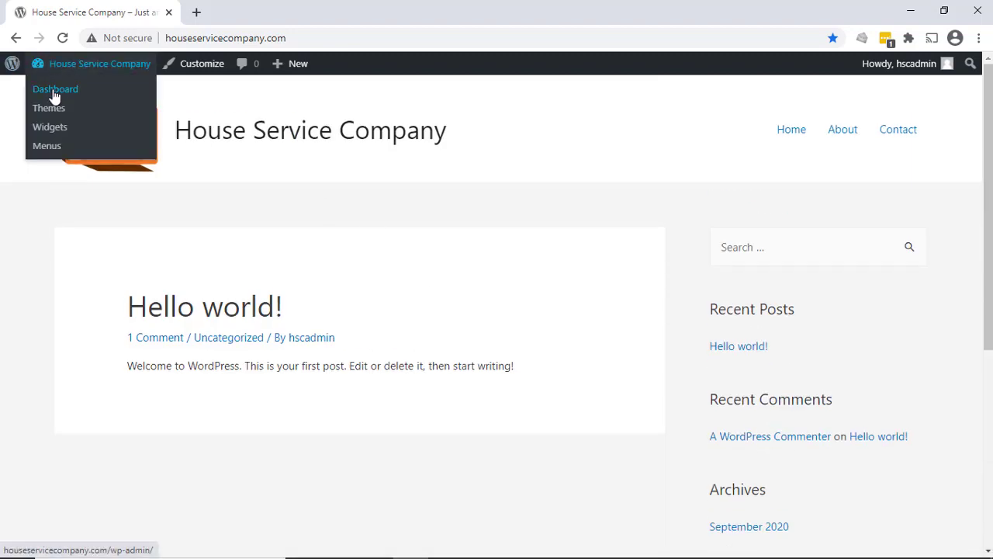
left_click(55, 90)
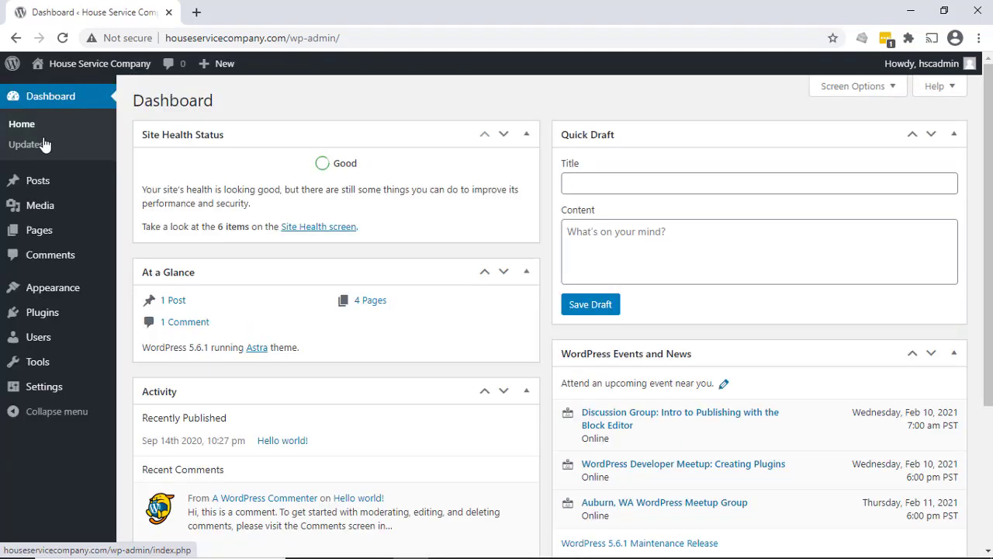
mouse_move(57, 292)
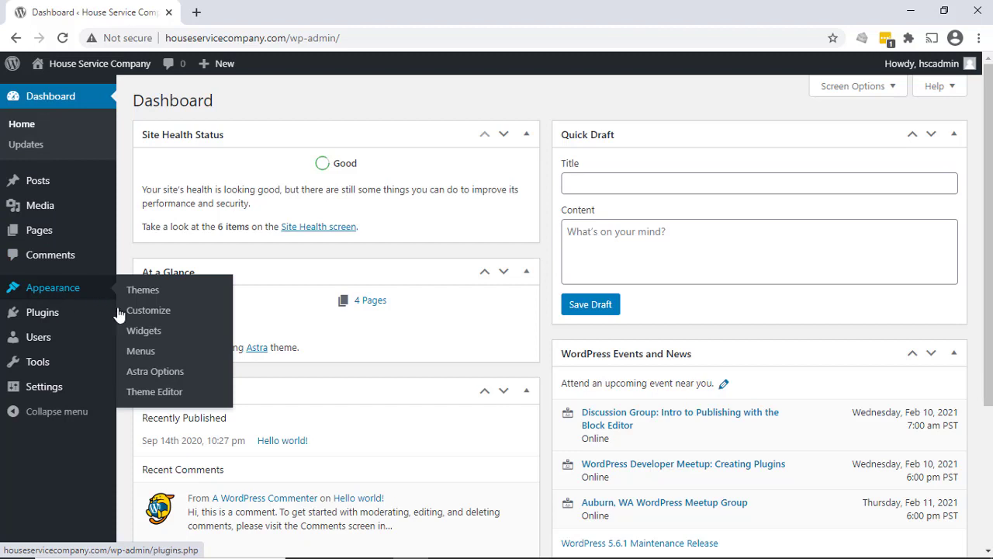
left_click(175, 376)
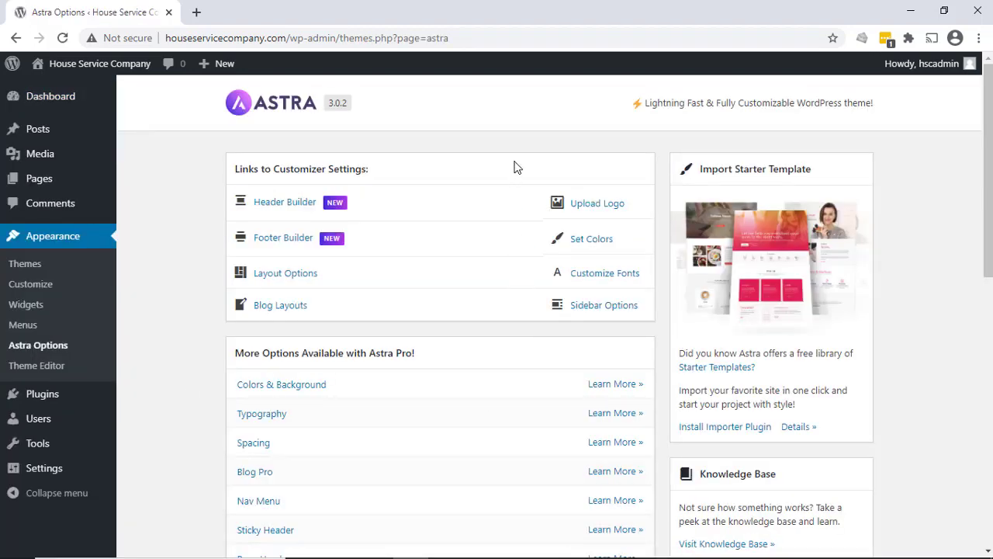
left_click(602, 208)
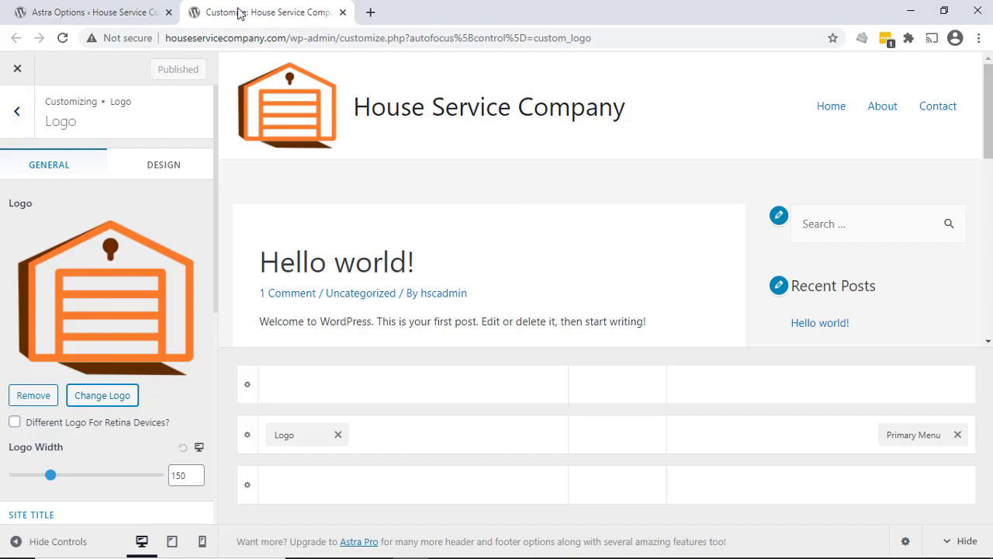
left_click(341, 12)
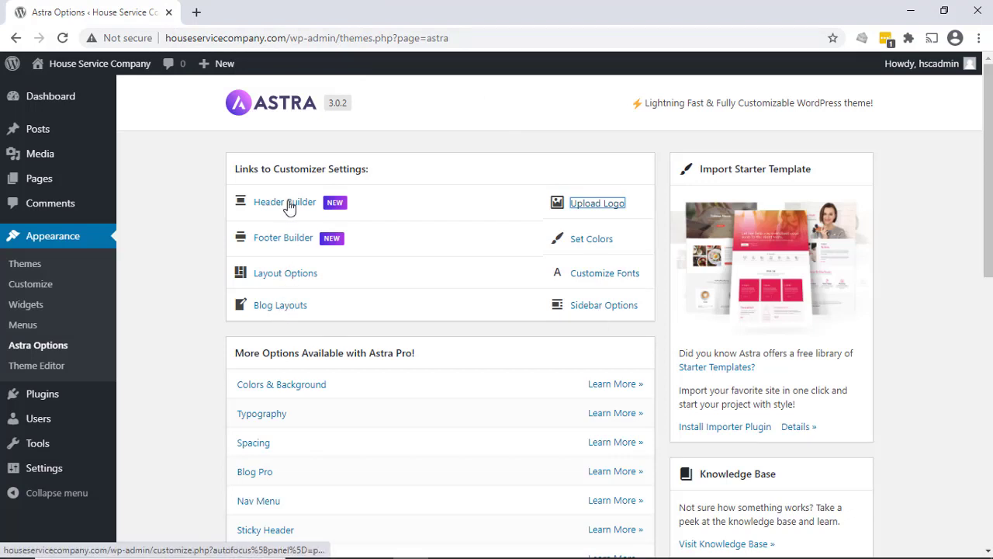
- Browse the Astra Pro options, read the Colors & Background module's documentation and close it
scroll(224, 283, "down", 2)
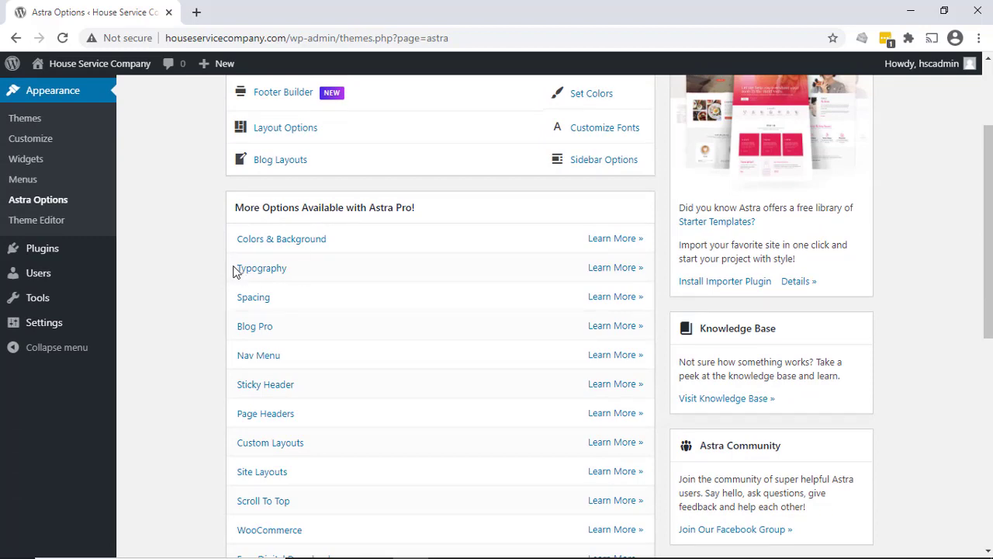
scroll(237, 266, "down", 3)
scroll(241, 259, "up", 2)
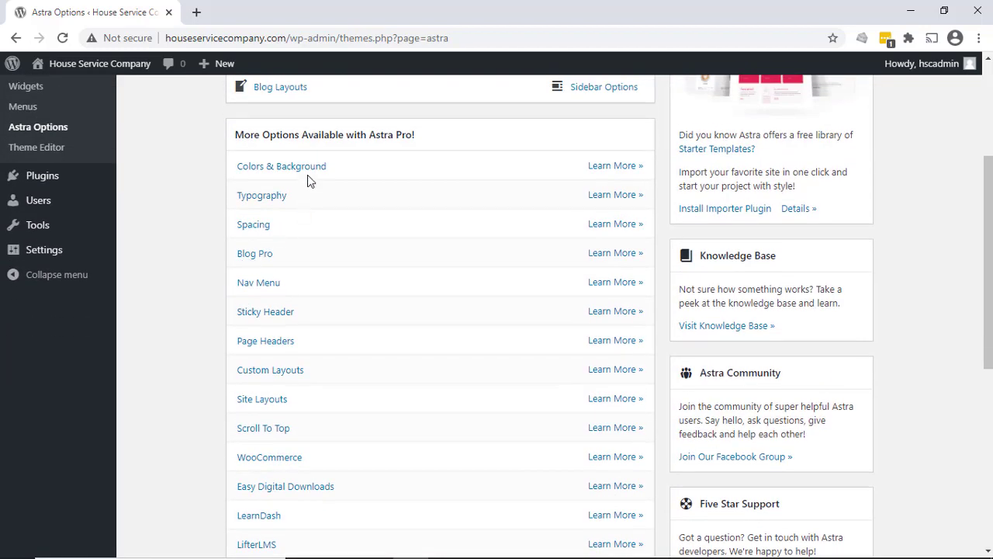
left_click(597, 167)
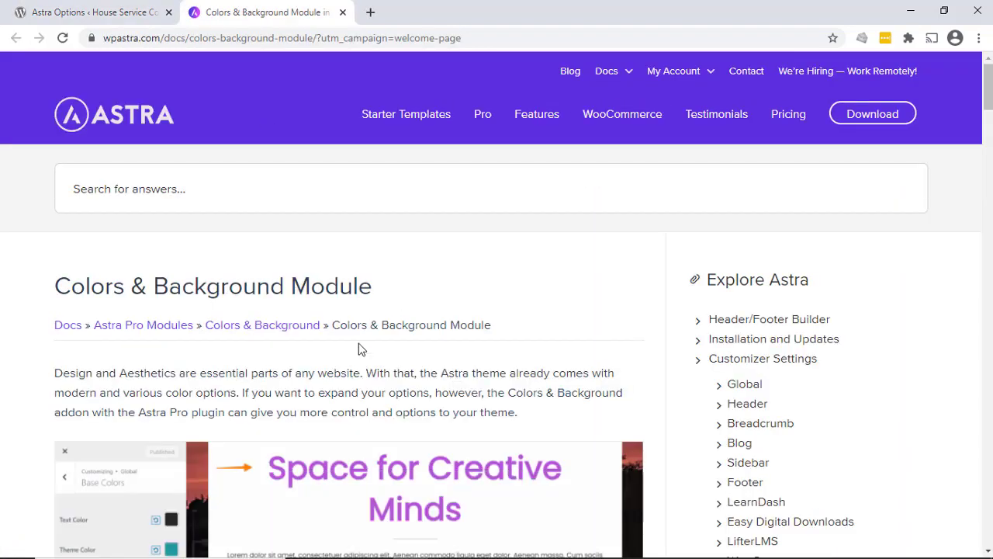
scroll(361, 353, "down", 10)
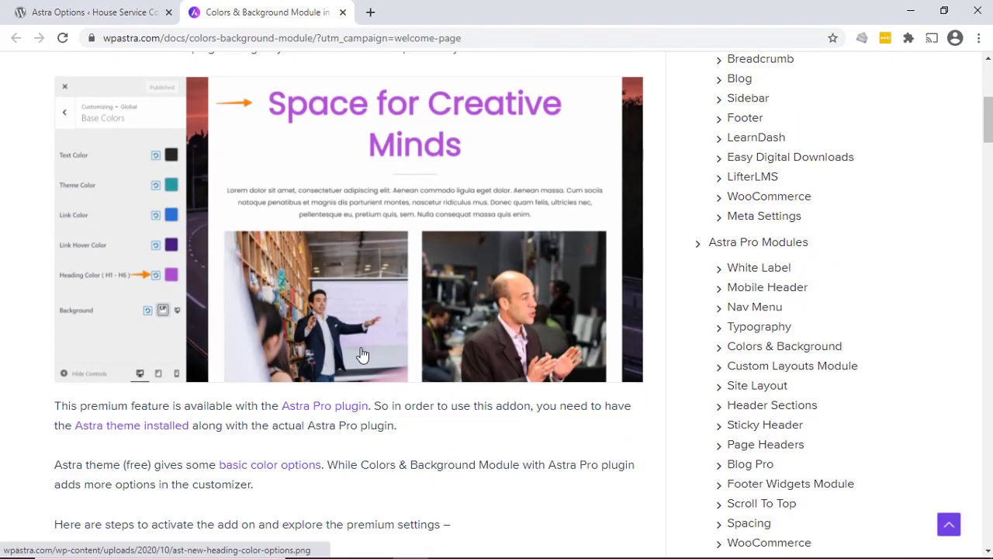
scroll(361, 353, "down", 15)
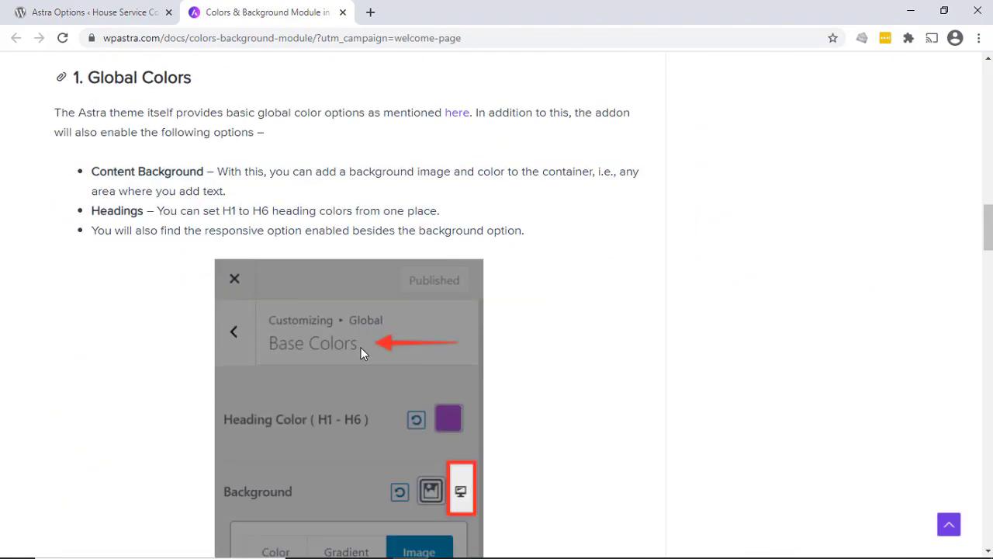
key("ctrl+w")
- Examine the free plugins, Pro modules and support resources on the Astra Options page, and return to the installed themes
scroll(428, 396, "down", 3)
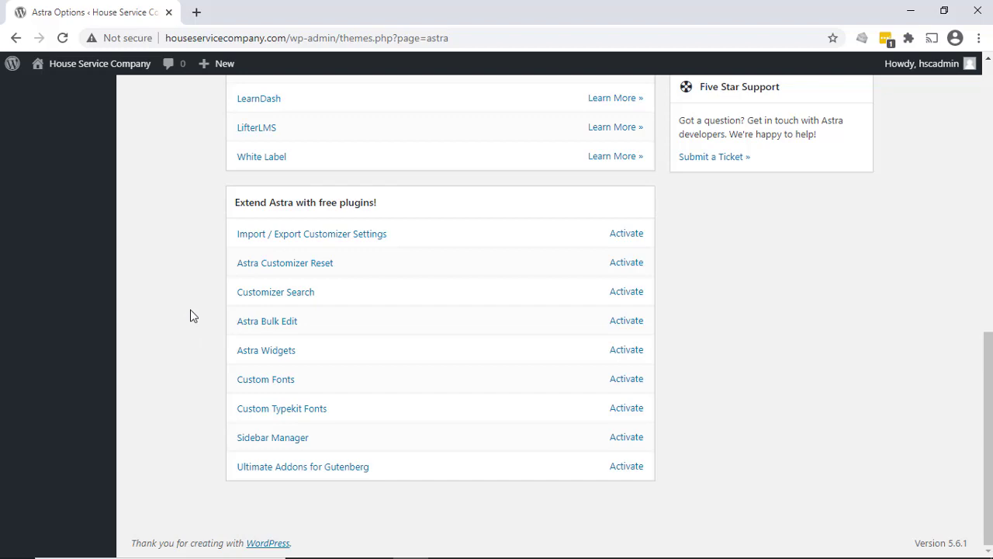
scroll(193, 316, "up", 1)
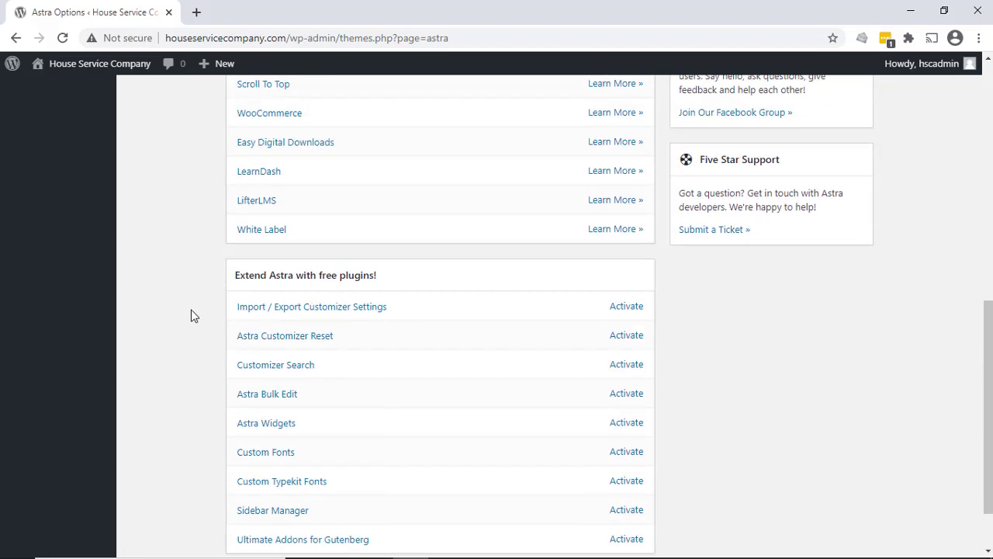
scroll(194, 316, "up", 1)
scroll(193, 316, "up", 5)
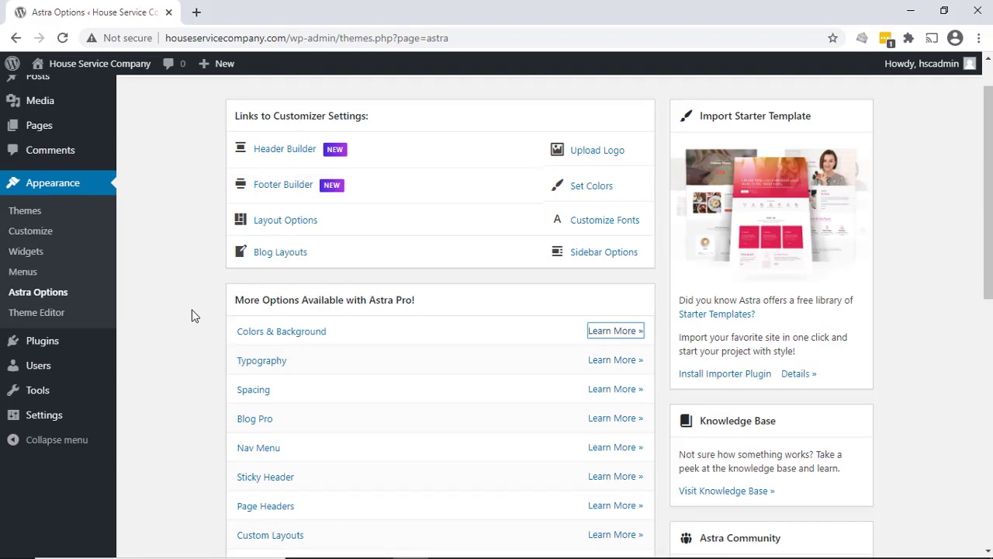
scroll(809, 377, "down", 1)
scroll(778, 353, "down", 2)
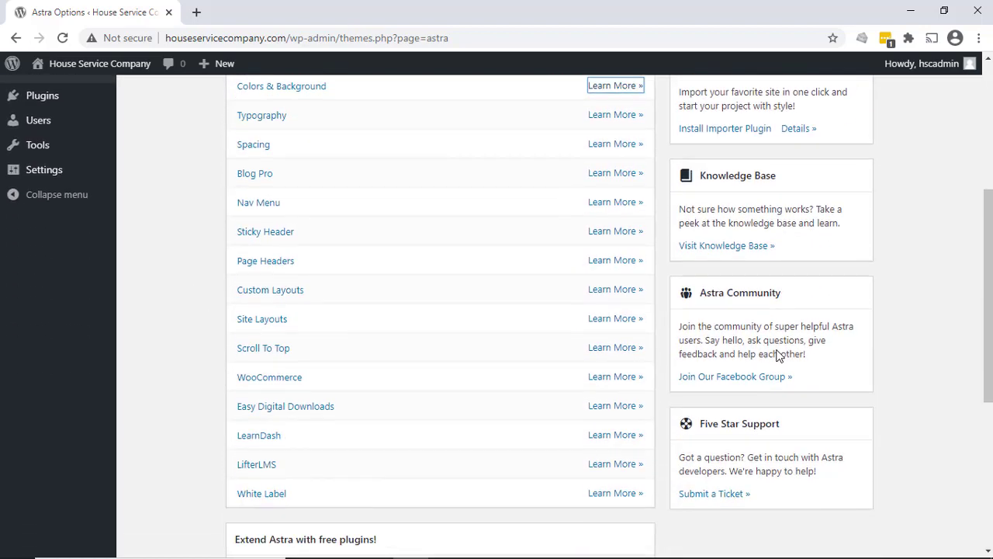
scroll(778, 354, "down", 1)
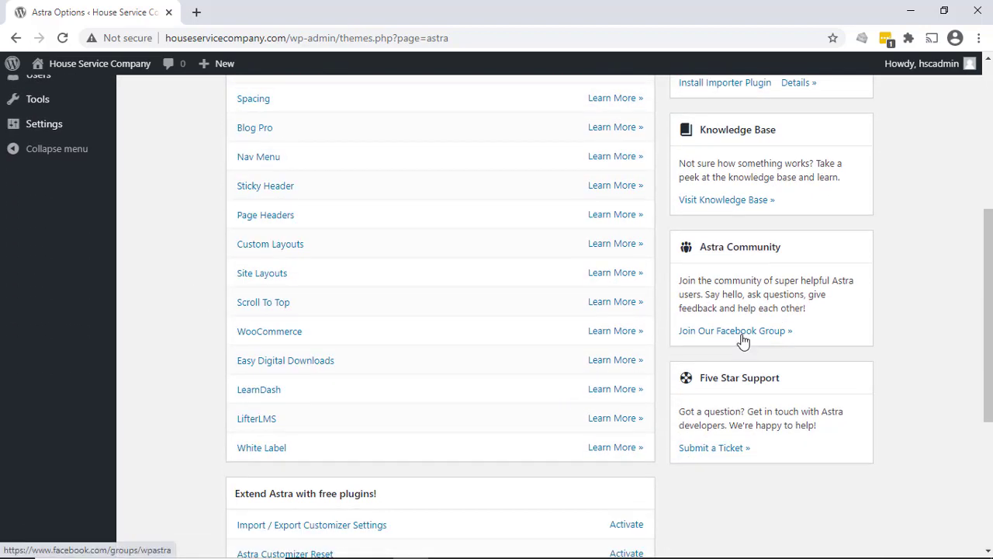
scroll(743, 339, "up", 4)
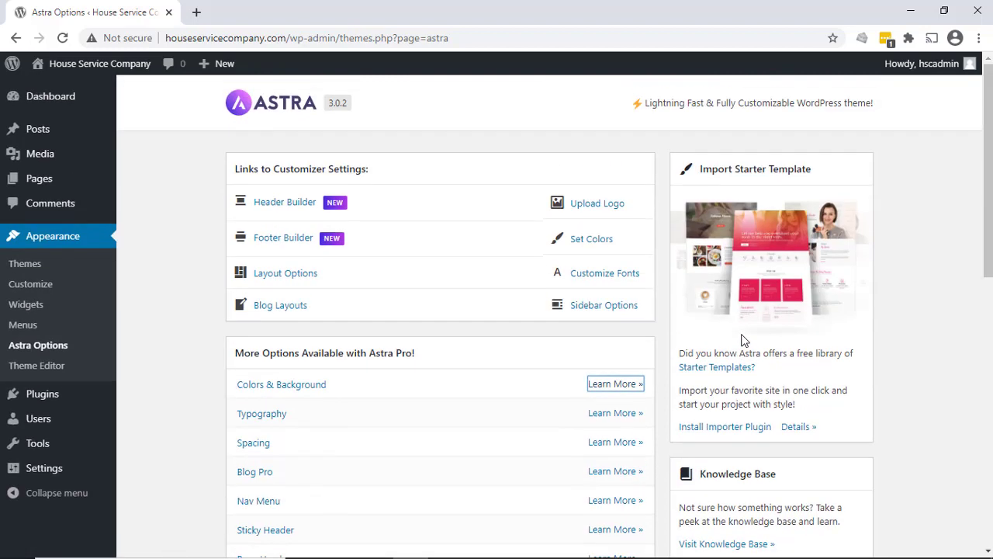
left_click(25, 264)
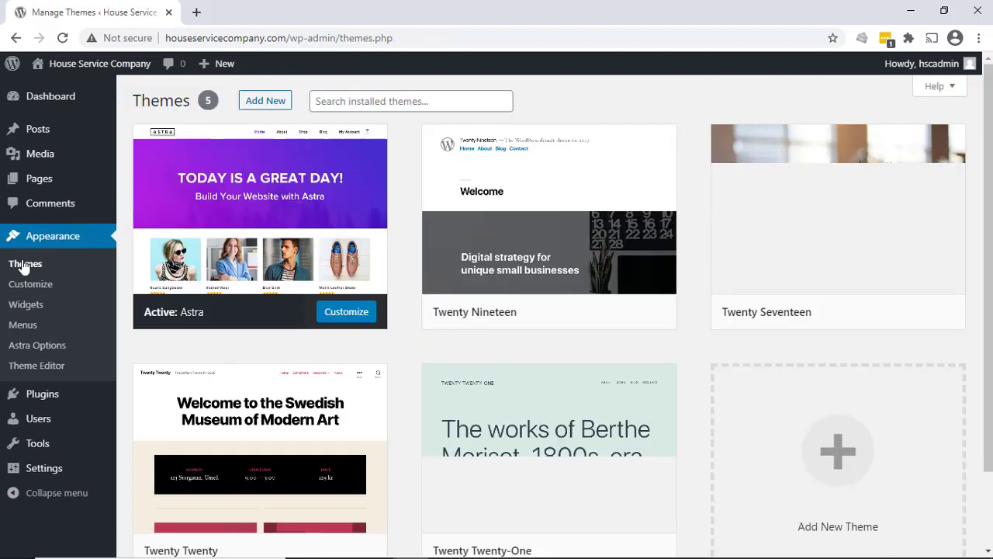